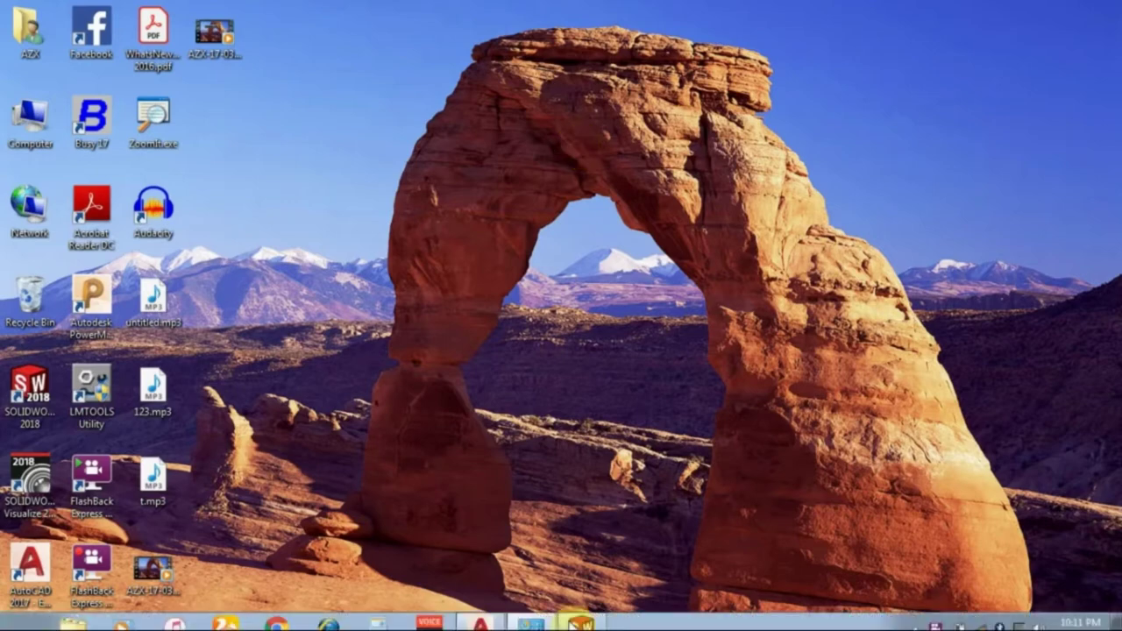
Restore the AutoCAD 2017 window showing the chain link.dwg drawing
click(481, 614)
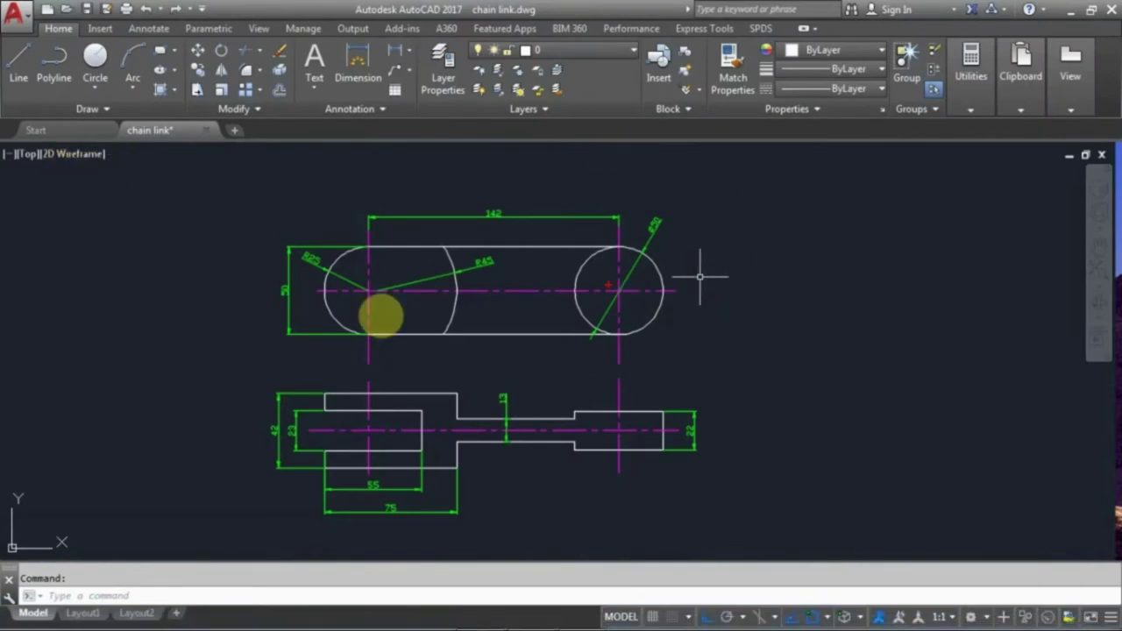
Box-select the top view, then set the insertion scale units to Millimeters via UN
click(207, 186)
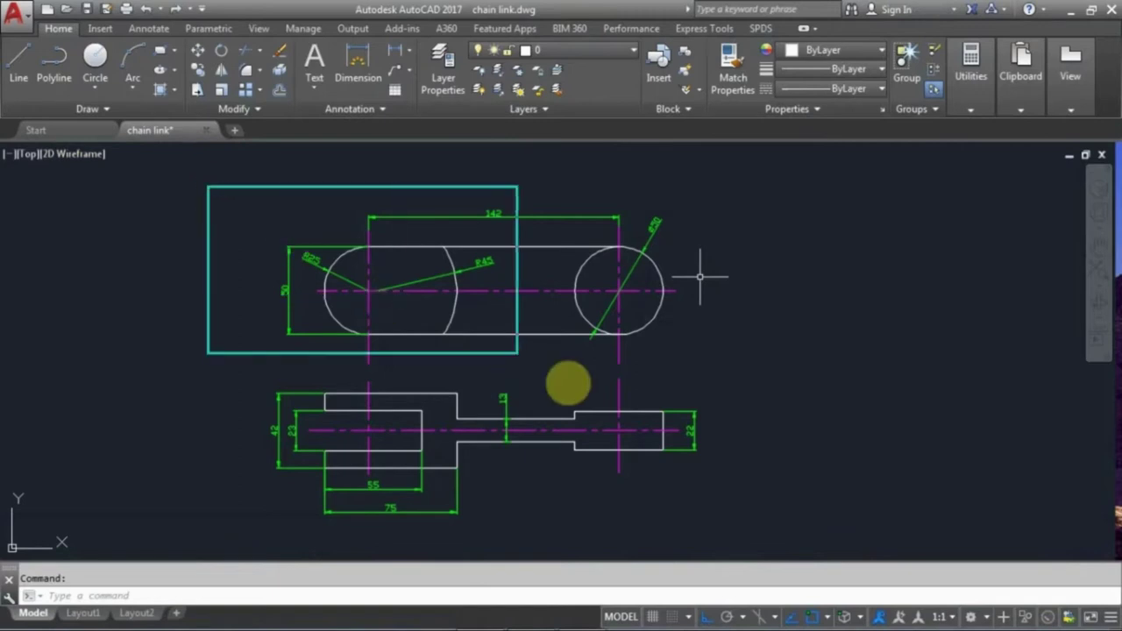
click(796, 533)
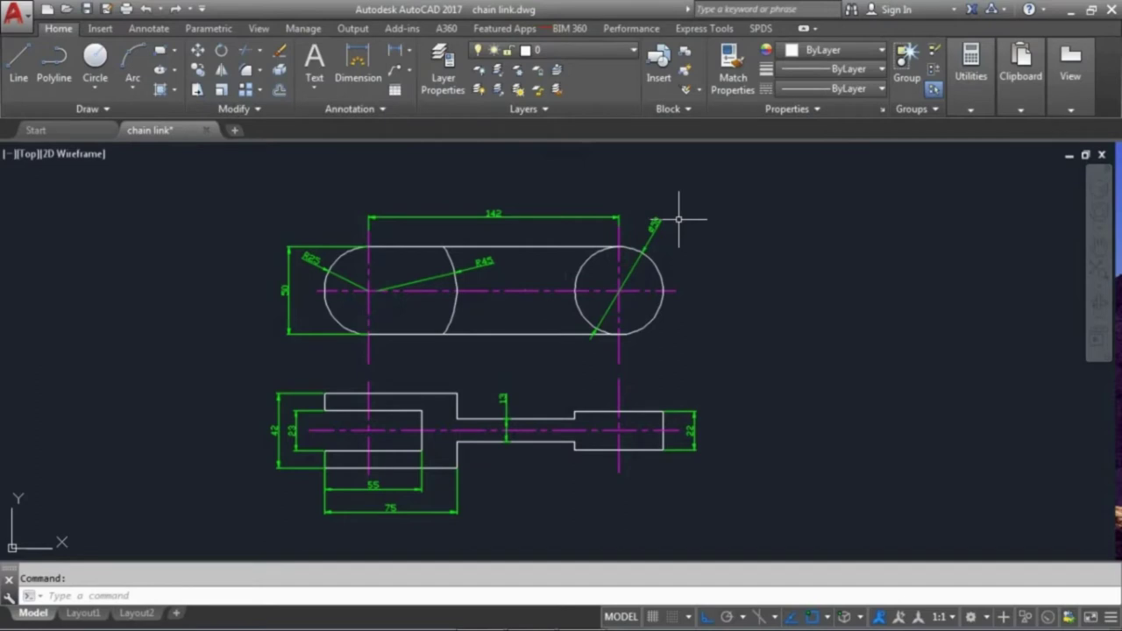
text(UN)
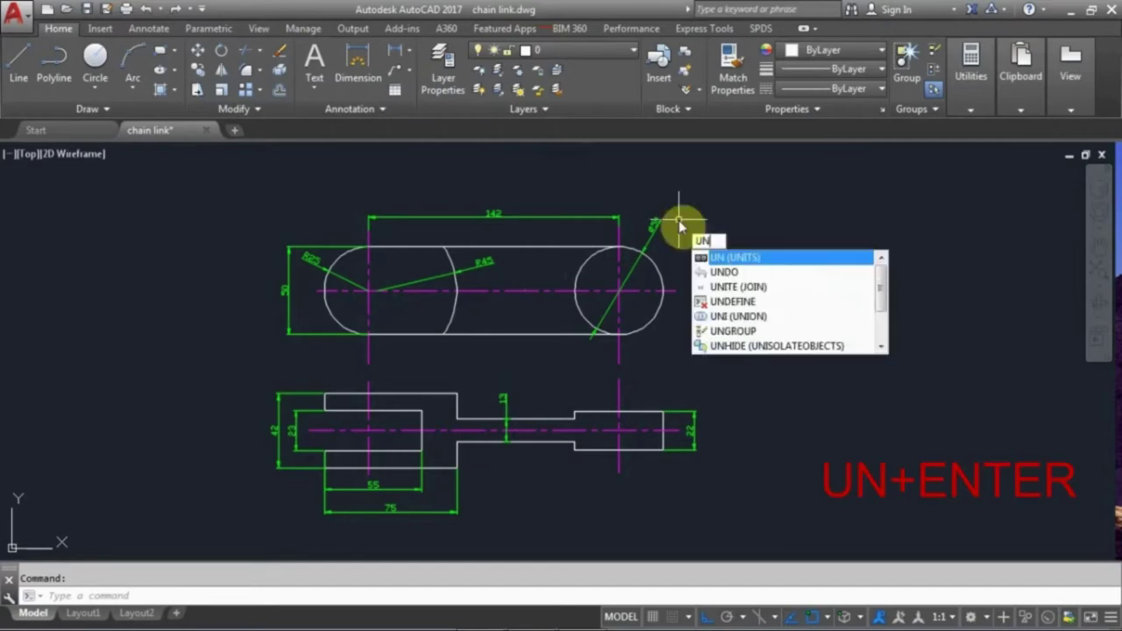
key(Return)
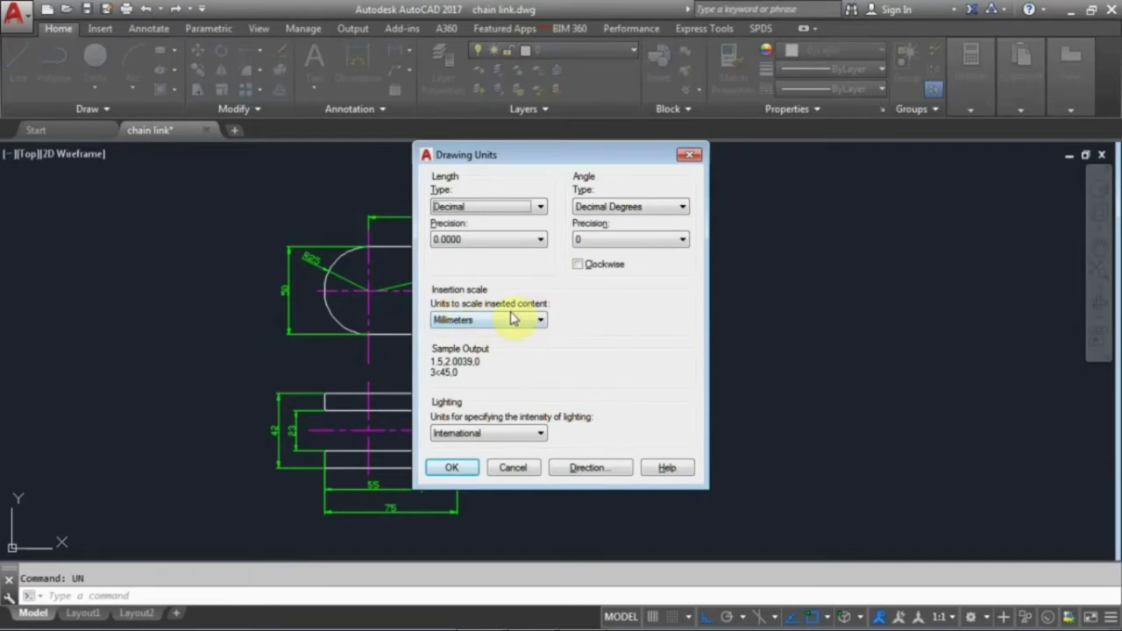
click(537, 321)
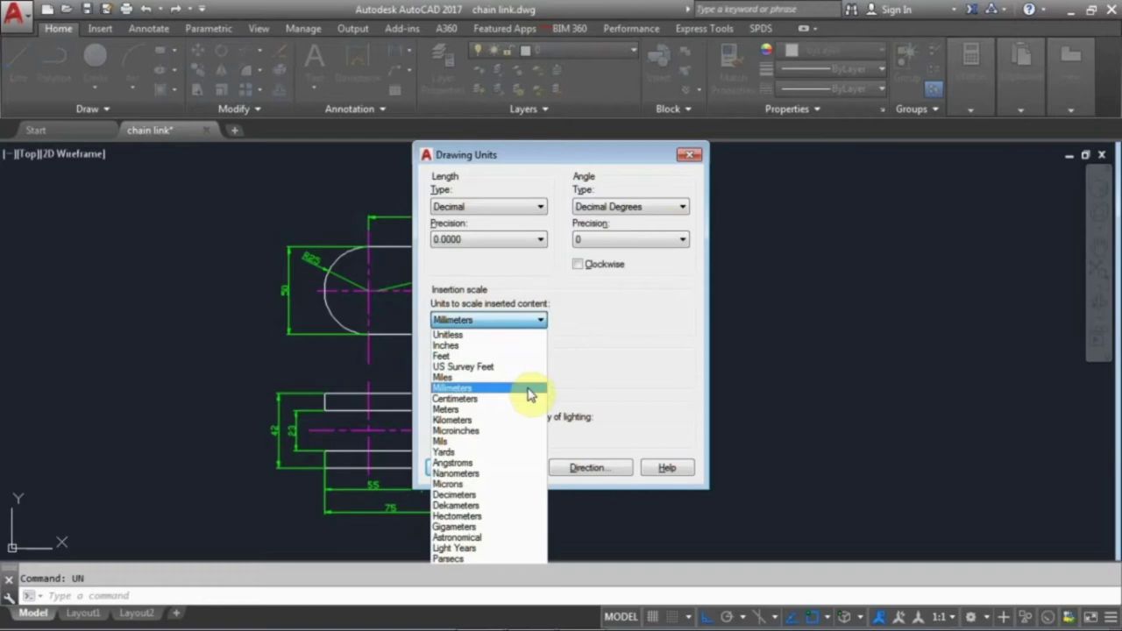
click(529, 394)
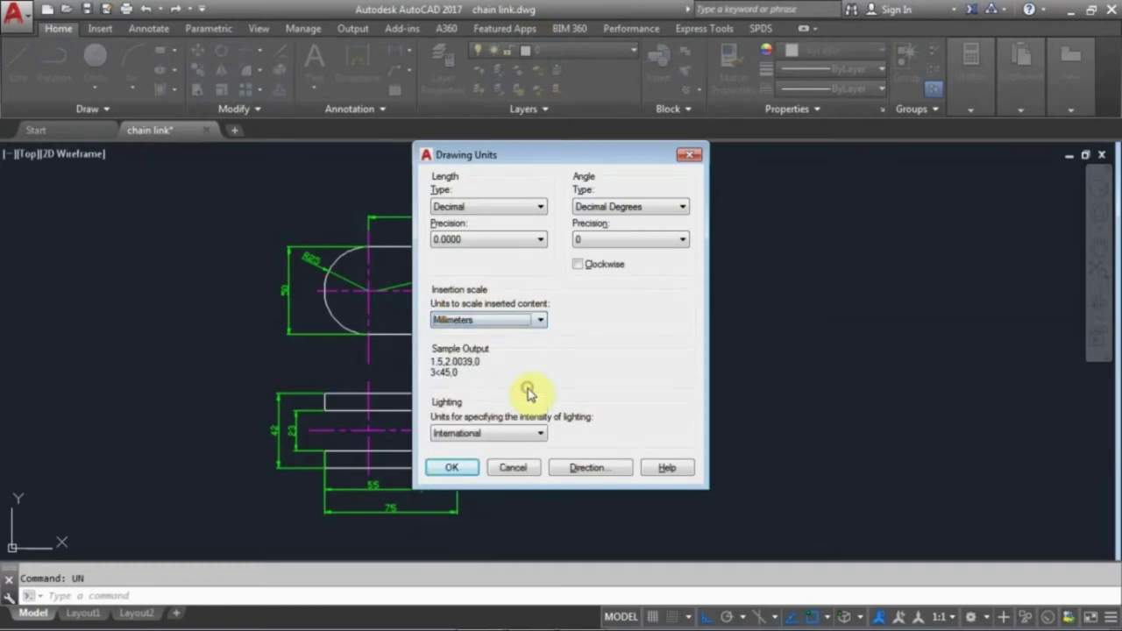
click(459, 466)
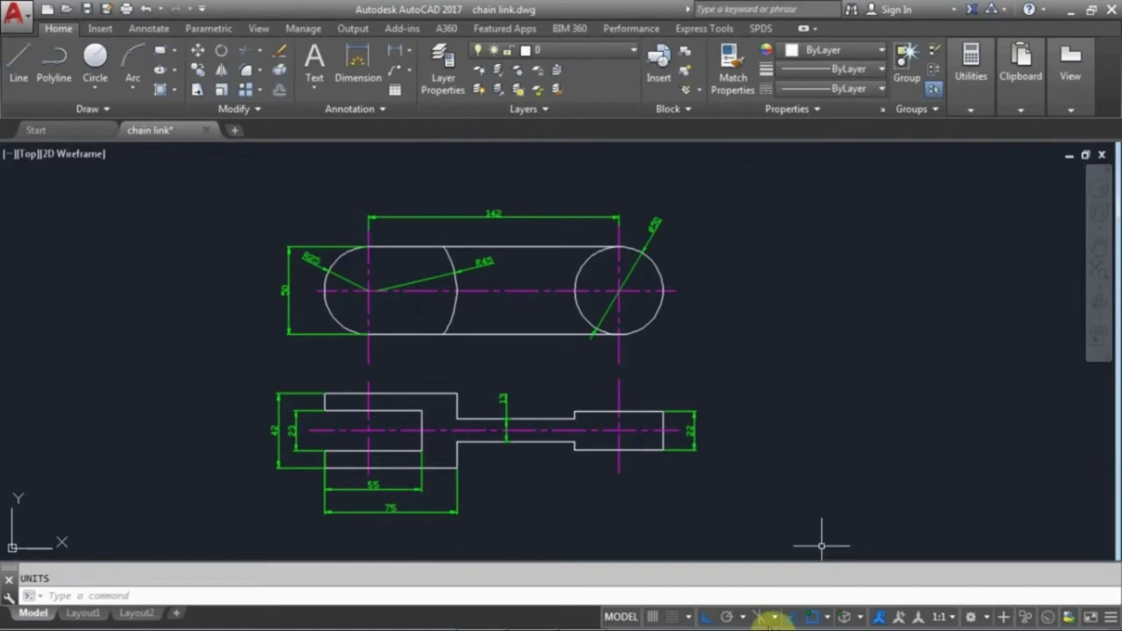
In SOLIDWORKS, open chain link.dwg from the my desgin folder into the DXF/DWG Import wizard
click(586, 616)
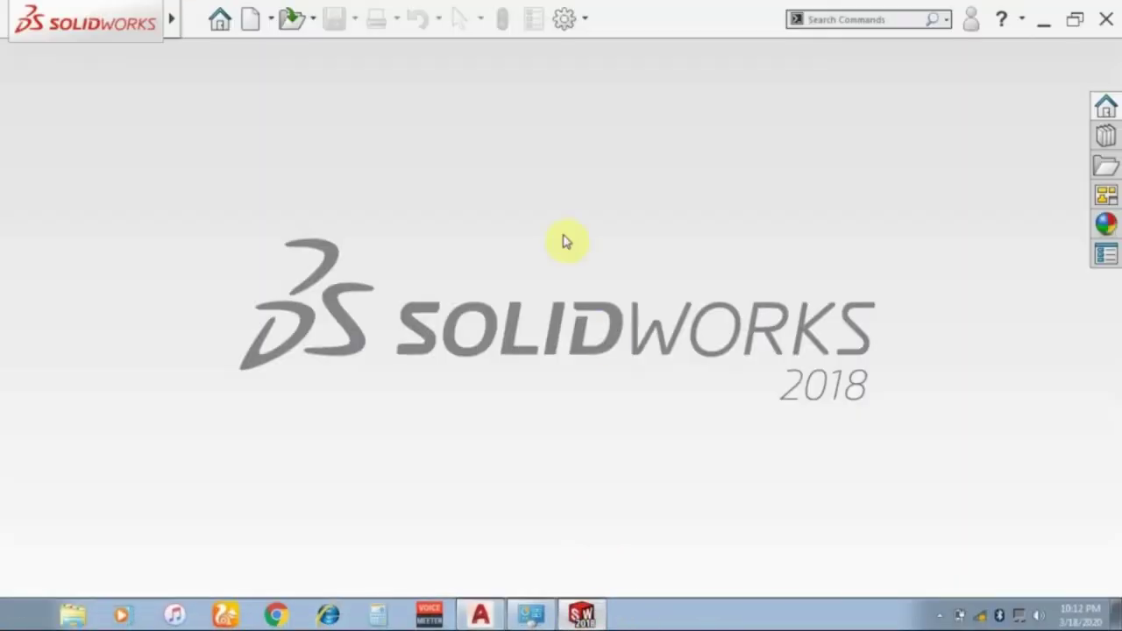
click(291, 19)
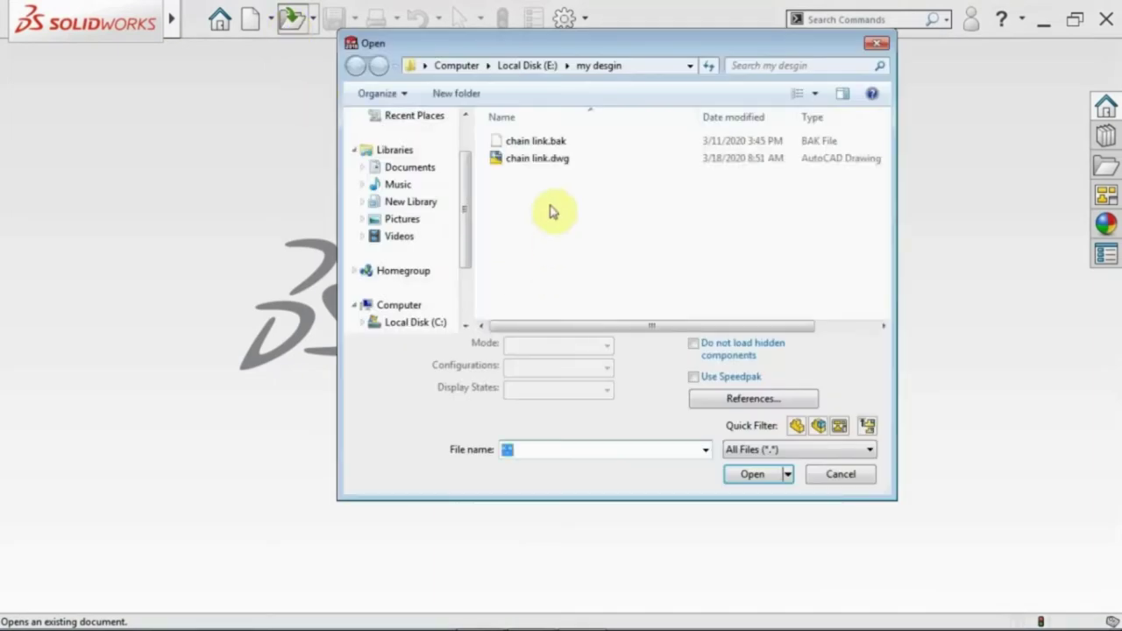
click(531, 163)
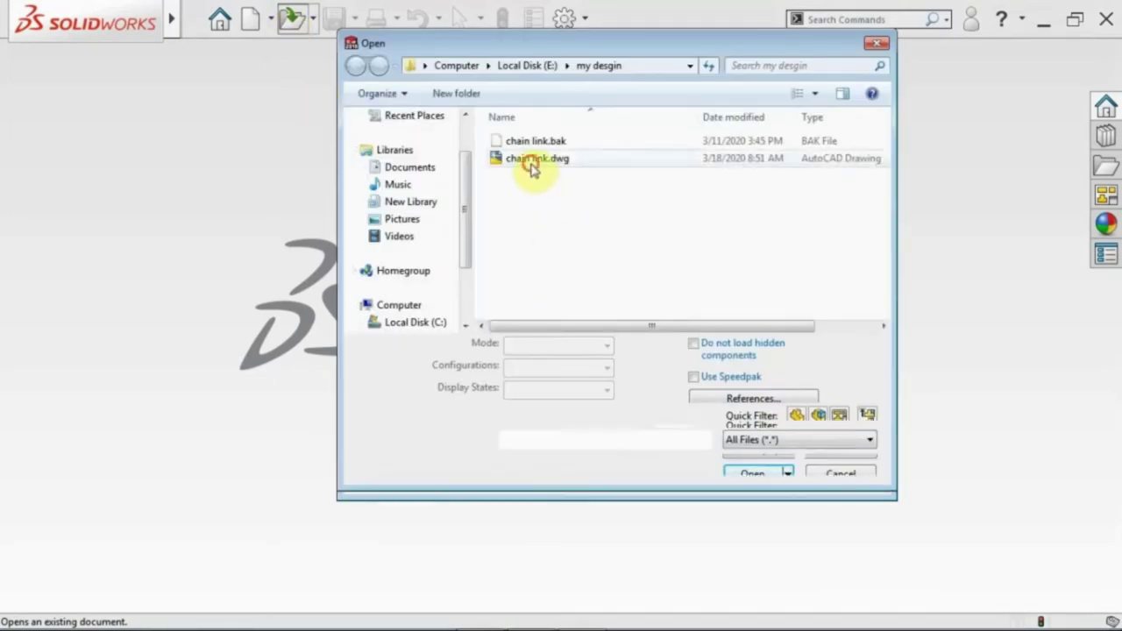
click(738, 452)
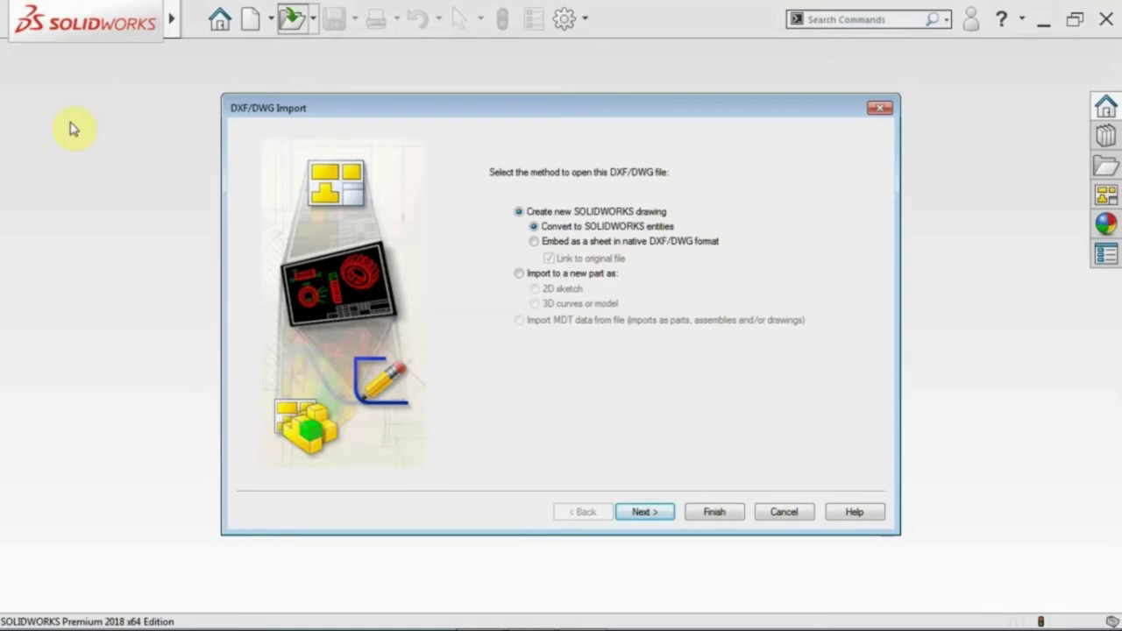
mouse_move(205, 82)
mouse_down()
mouse_move(822, 466)
mouse_move(930, 559)
mouse_up()
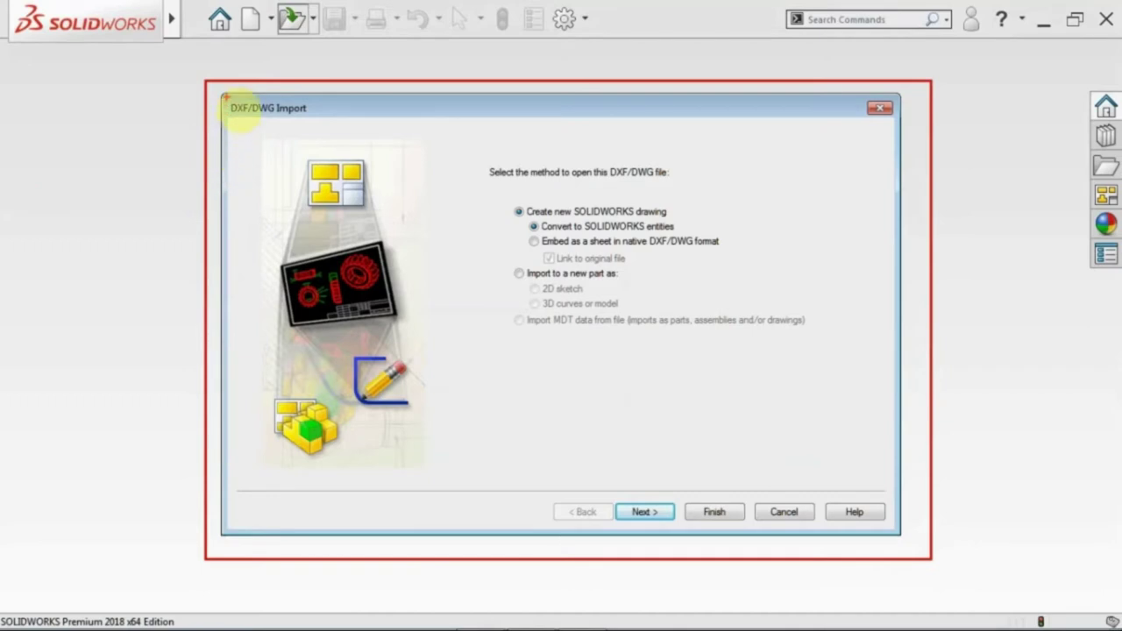
drag(226, 97, 321, 123)
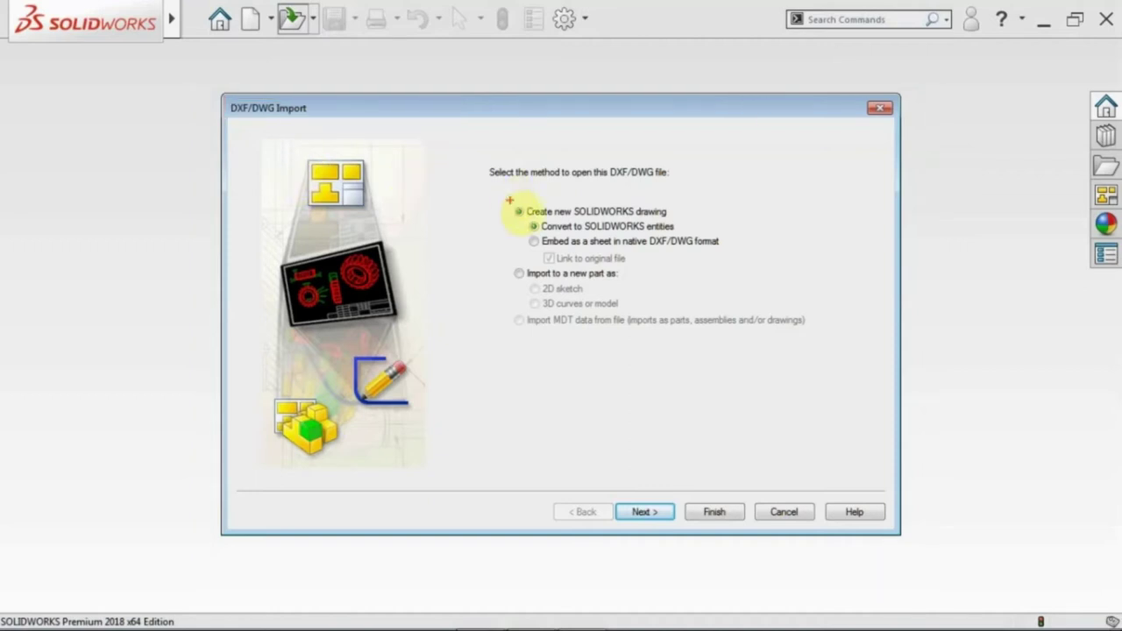
drag(502, 201, 732, 257)
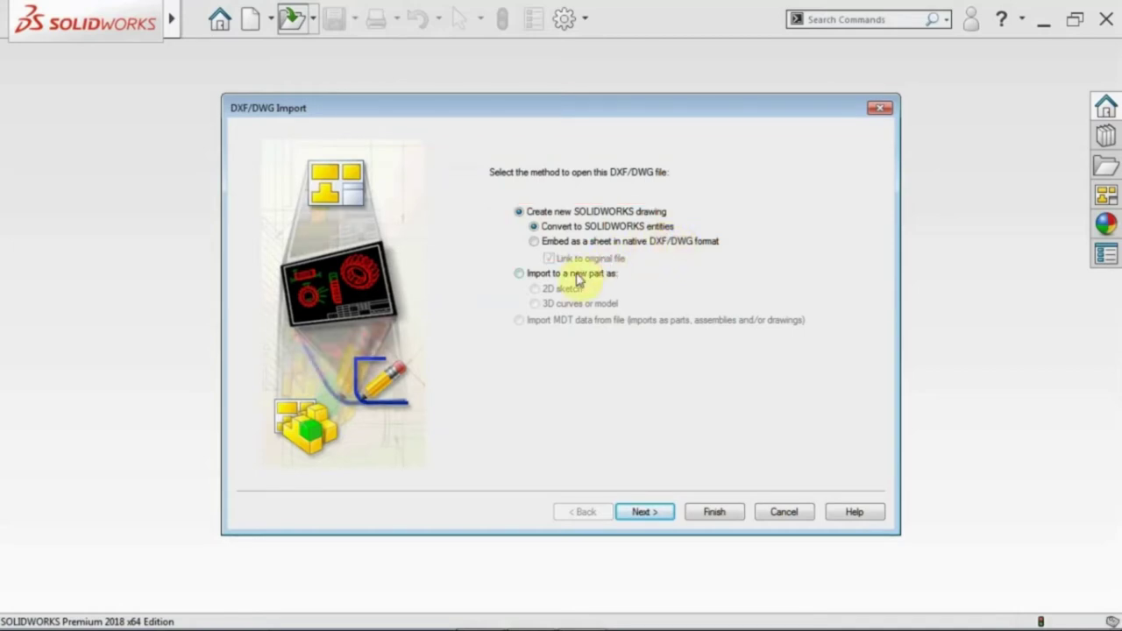
Compare 'Import to a new part' with 'Create new SOLIDWORKS drawing', keeping the new drawing option
click(519, 273)
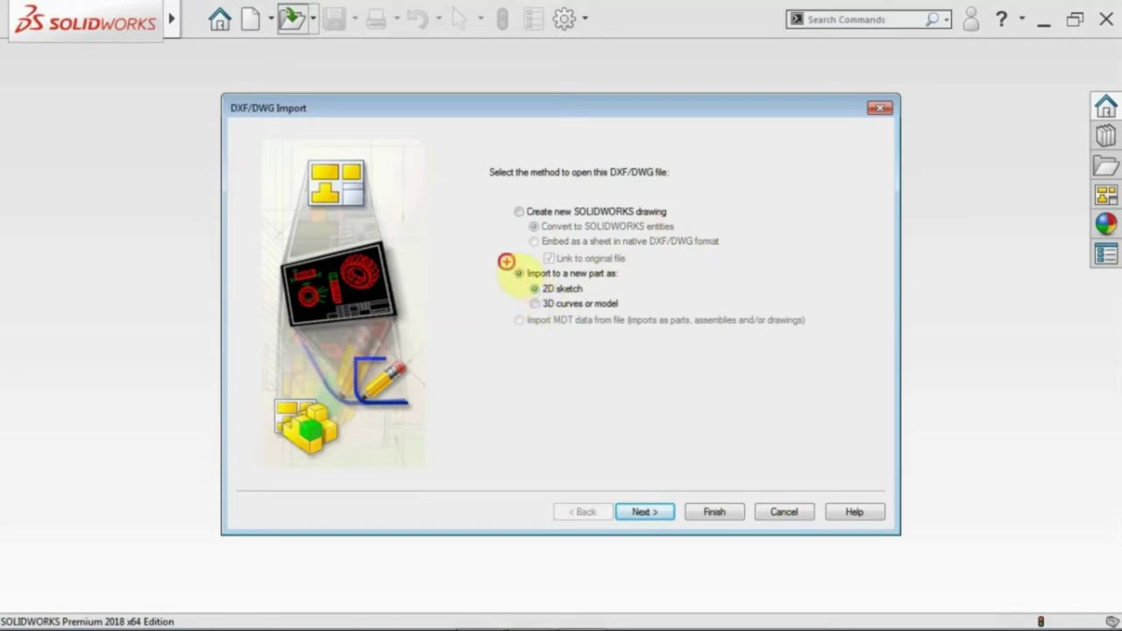
drag(529, 278, 671, 327)
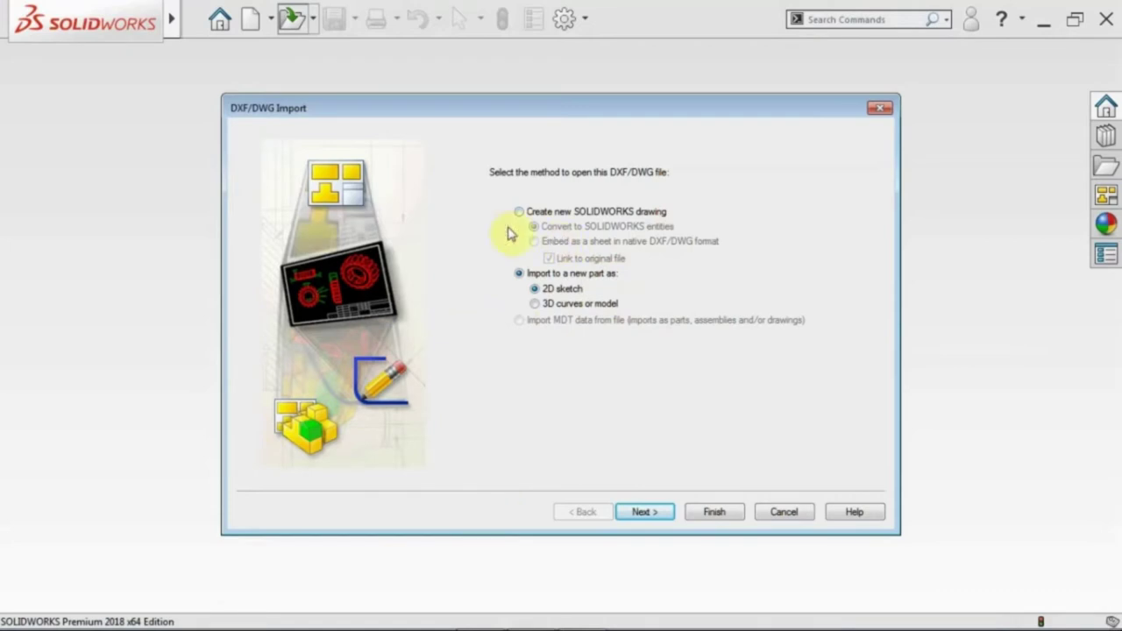
click(523, 214)
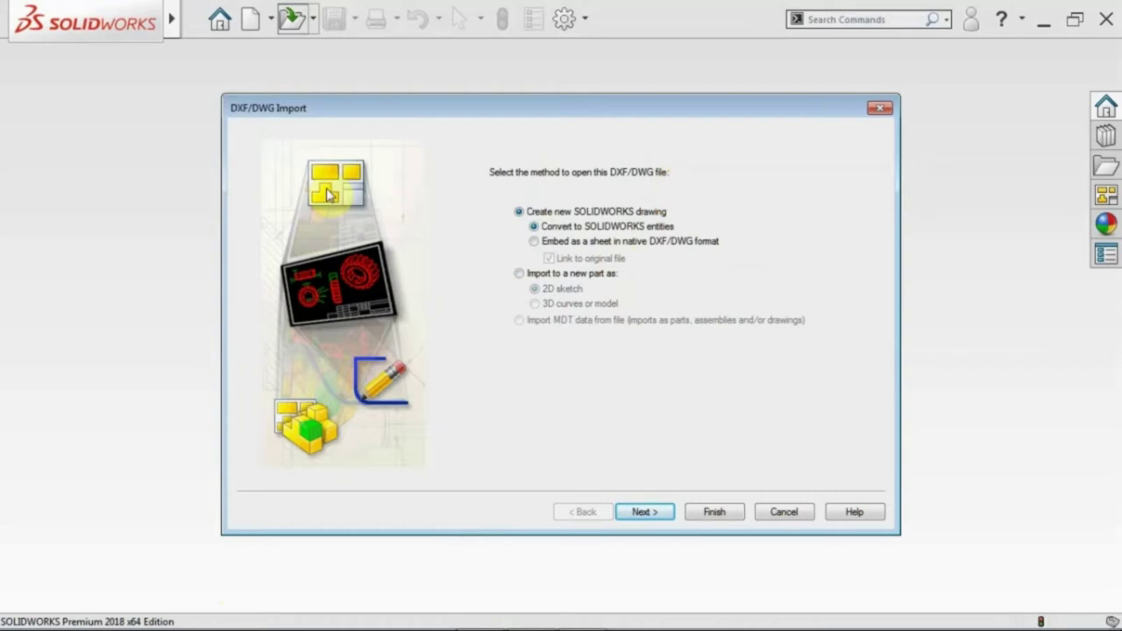
click(520, 274)
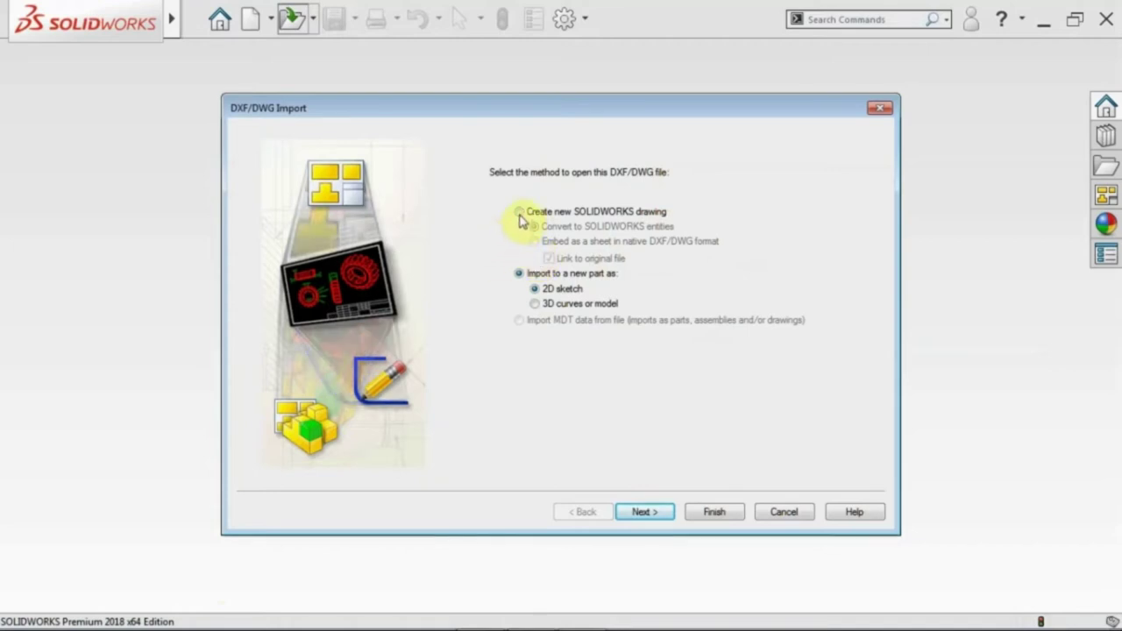
click(520, 213)
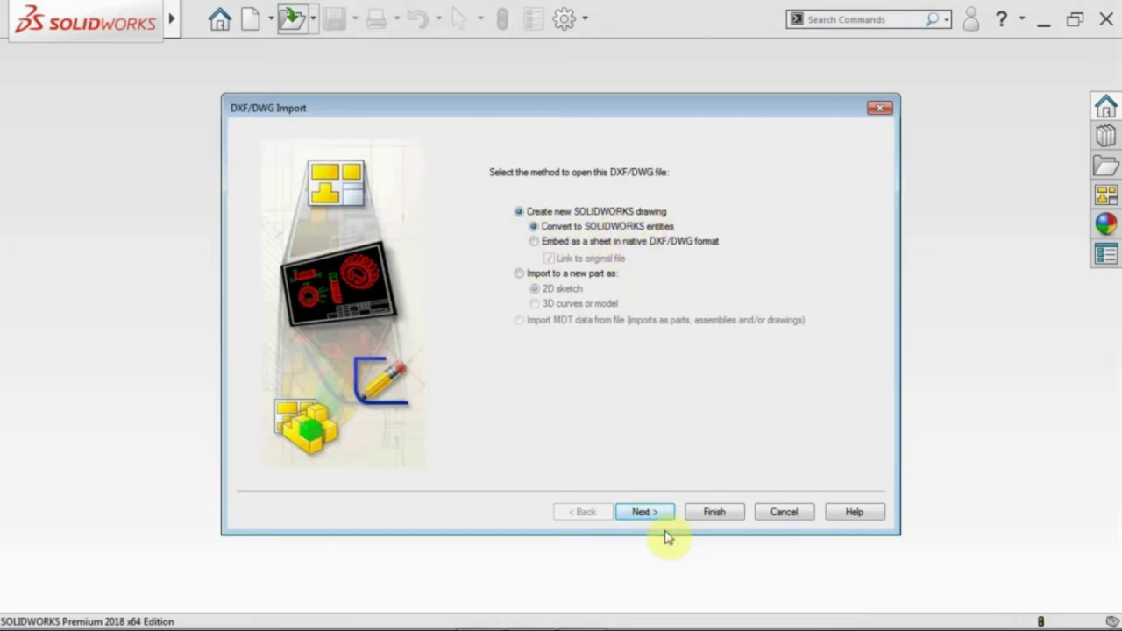
click(646, 512)
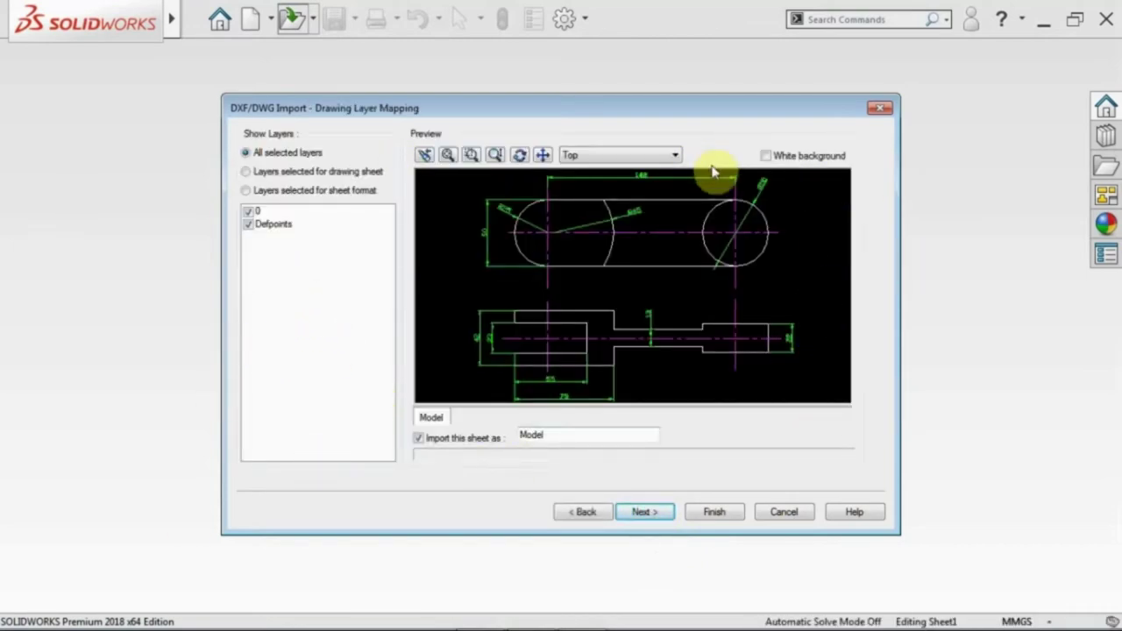
Accept the layer mapping and finish the import with Millimeters units on an A2 Landscape sheet
click(646, 516)
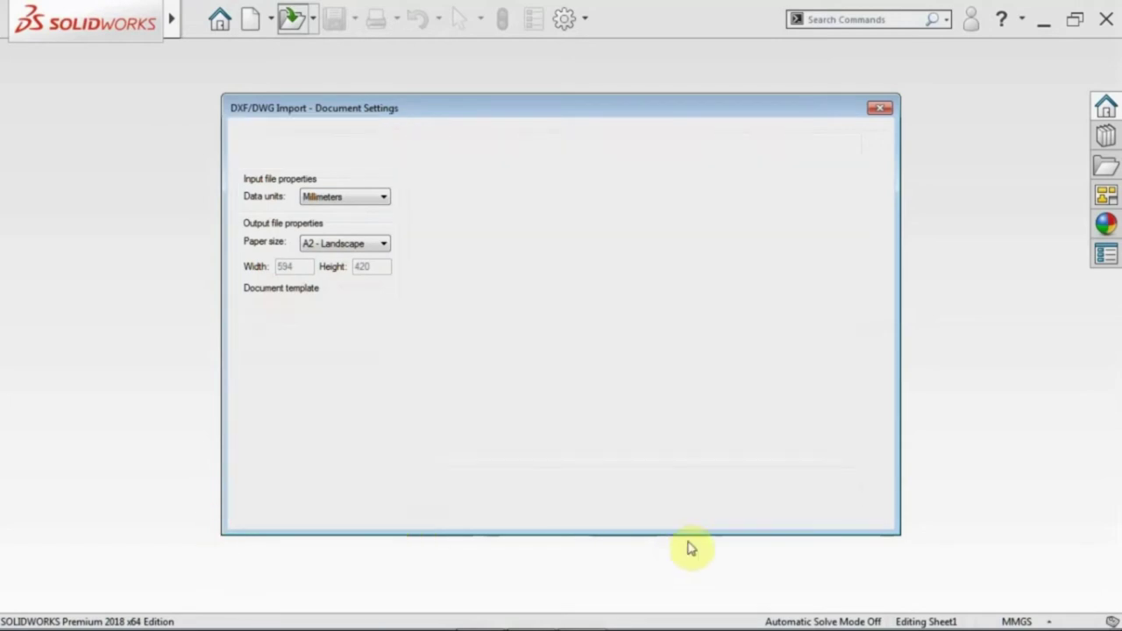
click(704, 517)
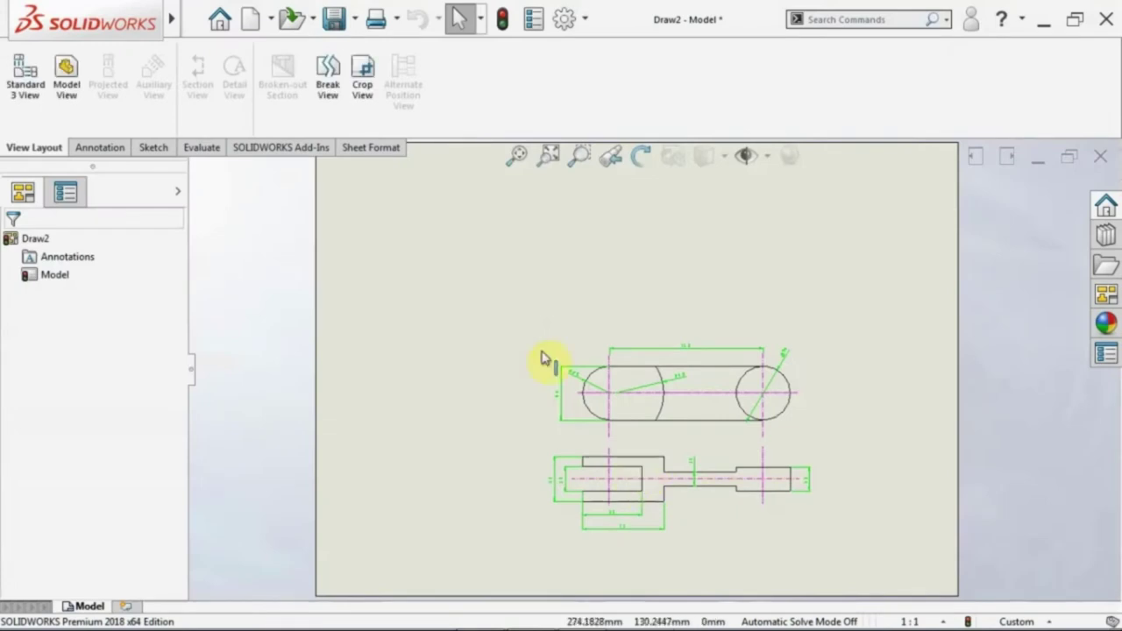
scroll(493, 300, down, 2)
scroll(546, 325, up, 4)
scroll(727, 463, down, 1)
scroll(727, 463, down, 2)
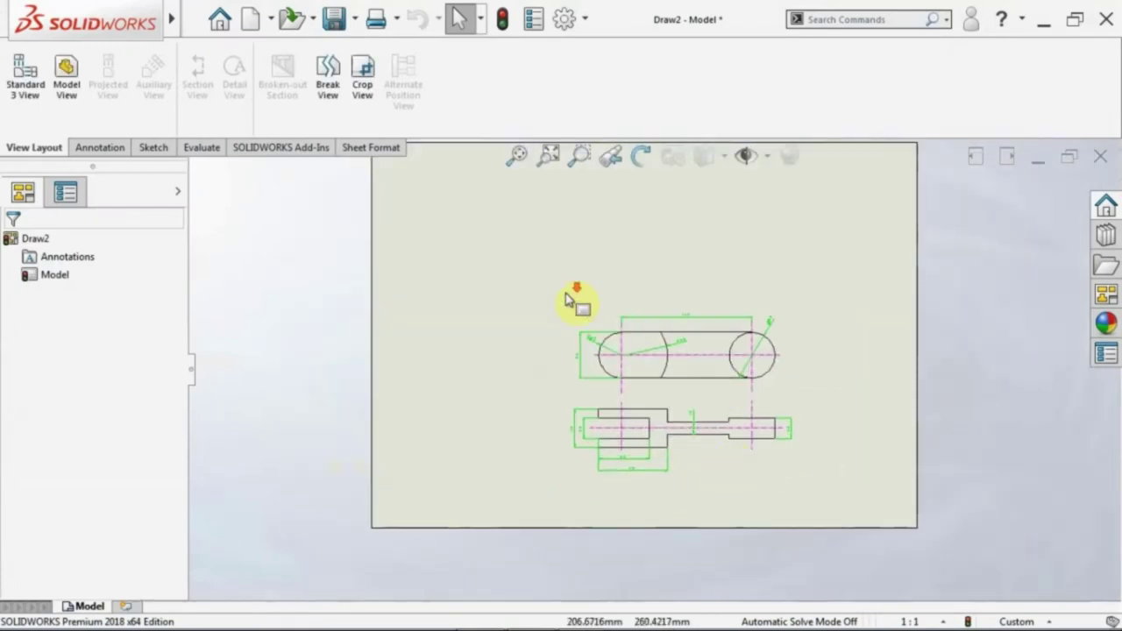
scroll(566, 299, down, 1)
scroll(727, 380, up, 2)
scroll(656, 331, down, 1)
scroll(783, 383, up, 1)
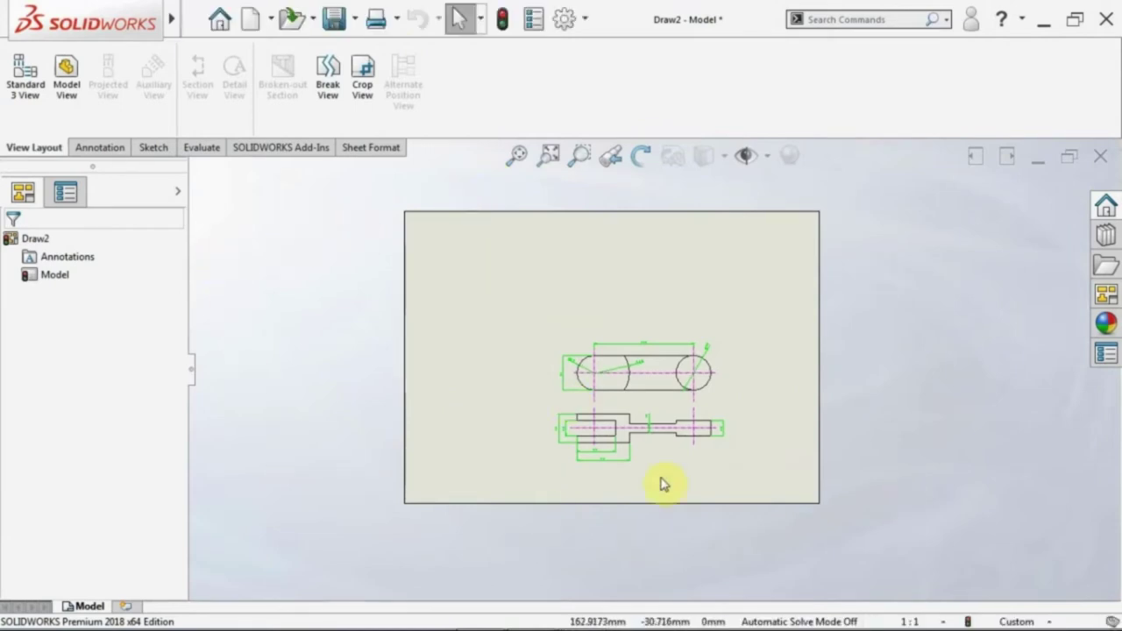
scroll(661, 388, down, 1)
scroll(660, 393, down, 1)
scroll(666, 398, down, 2)
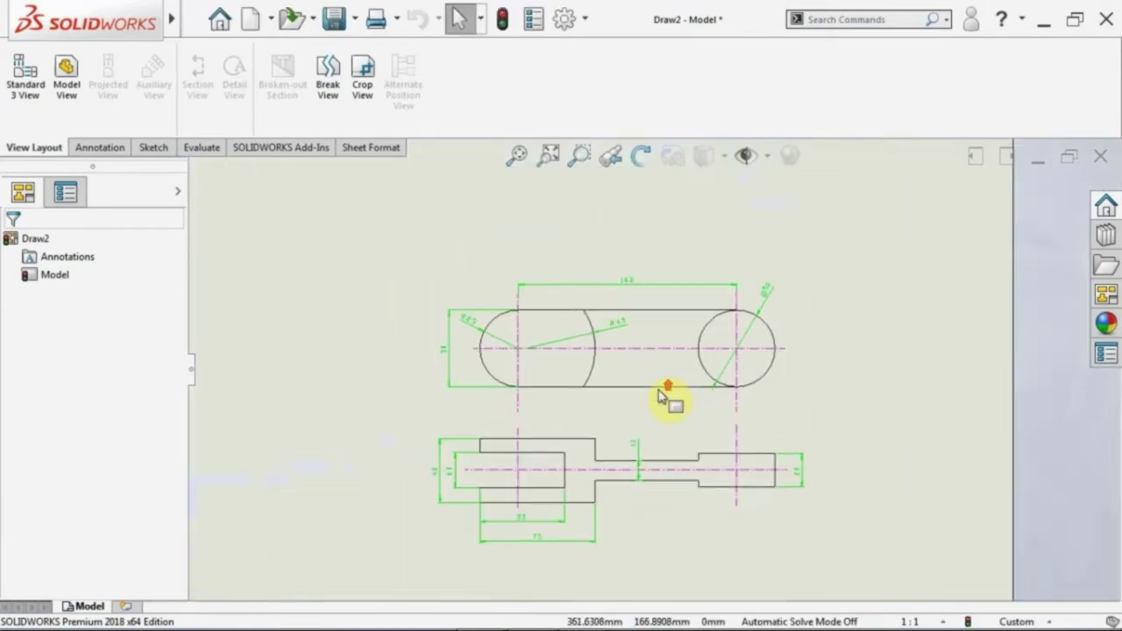
scroll(663, 394, up, 2)
scroll(659, 390, up, 1)
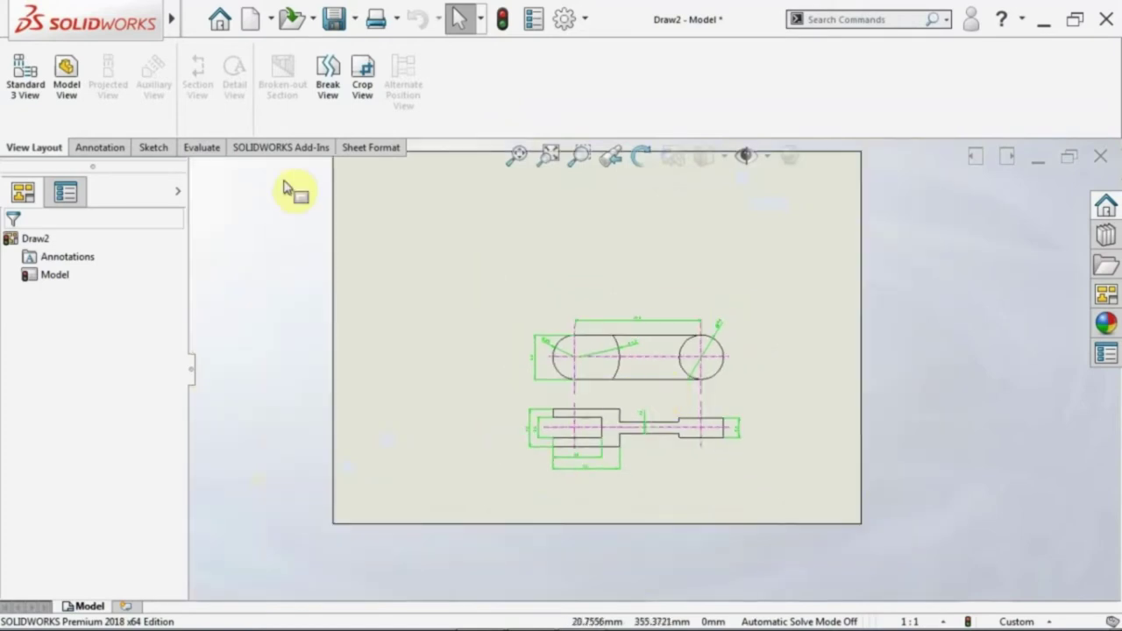
click(293, 29)
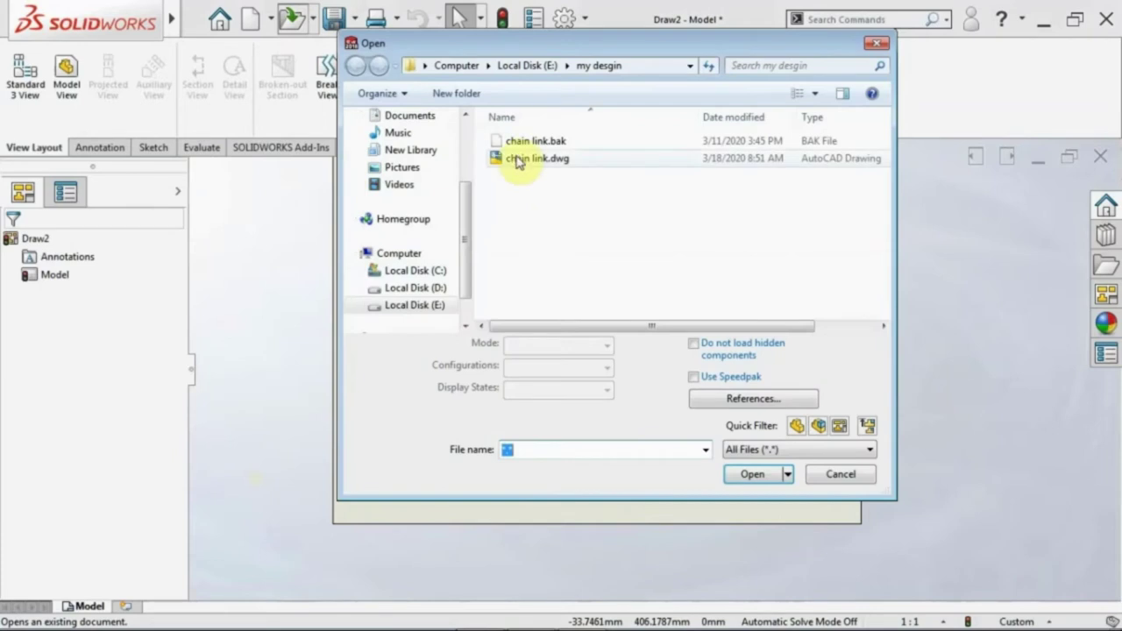
Open chain link.dwg and import it into a new part as a 2D sketch, keeping Millimeters units
click(517, 160)
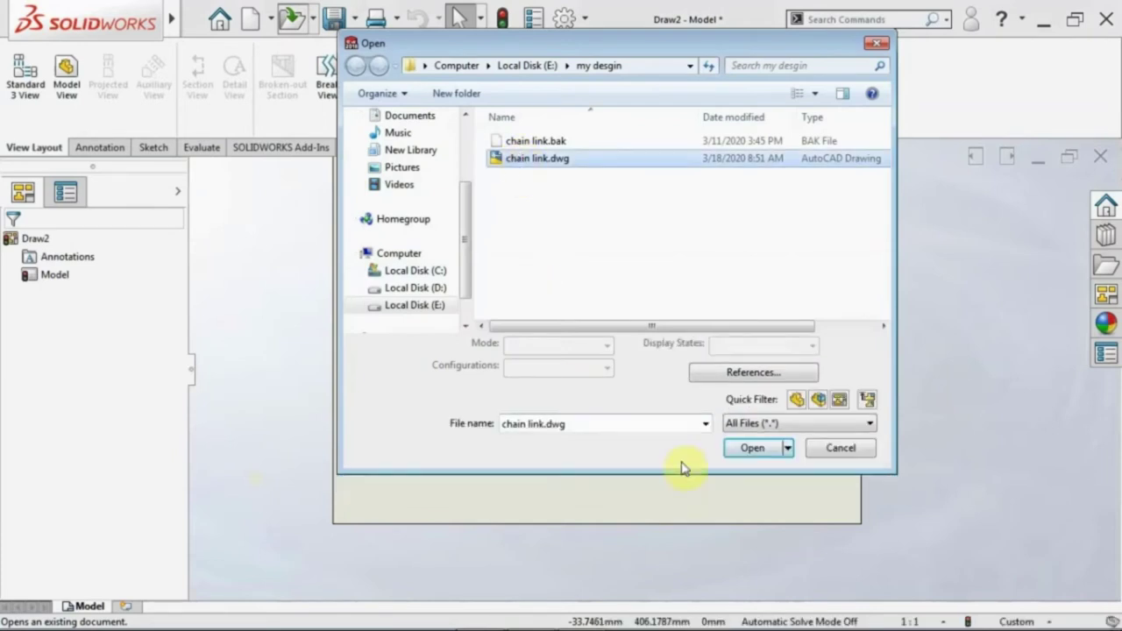
click(752, 448)
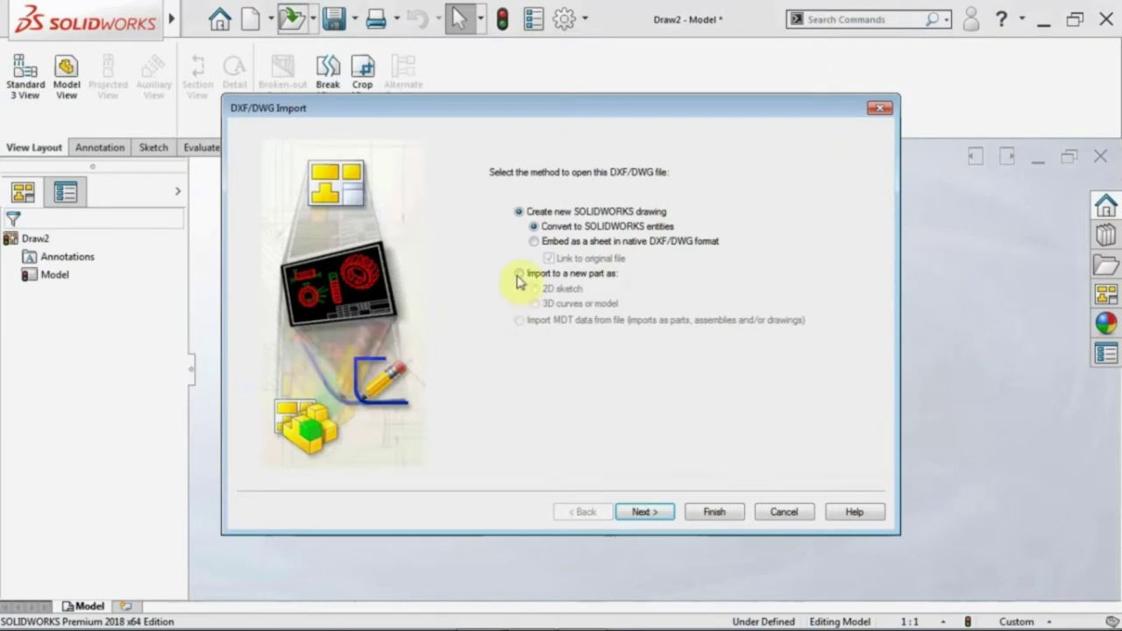
click(518, 274)
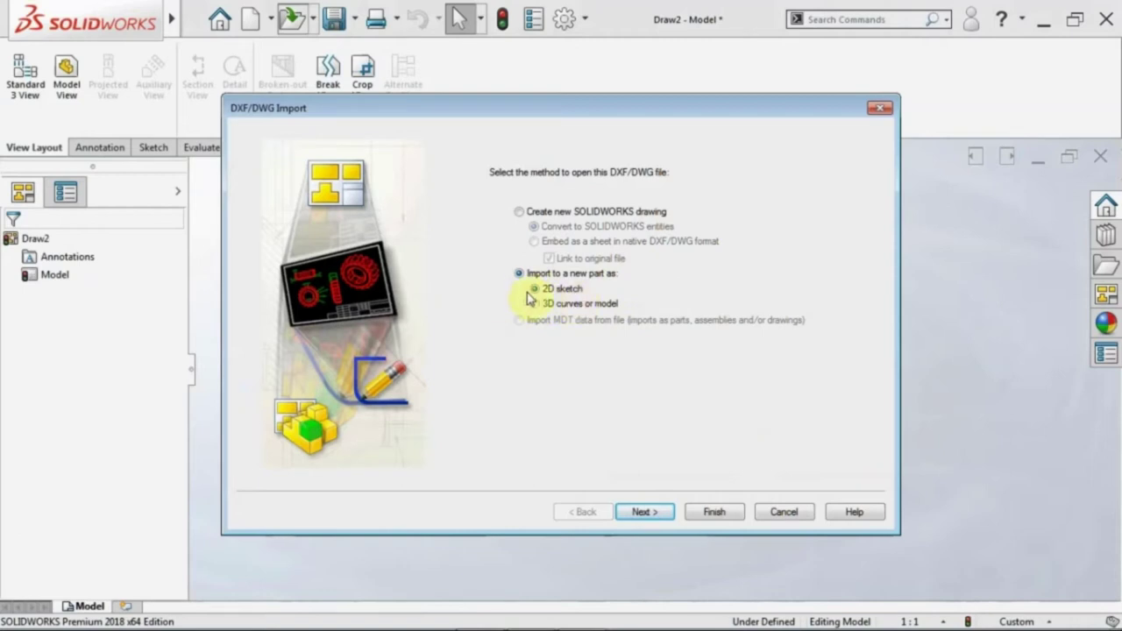
click(645, 514)
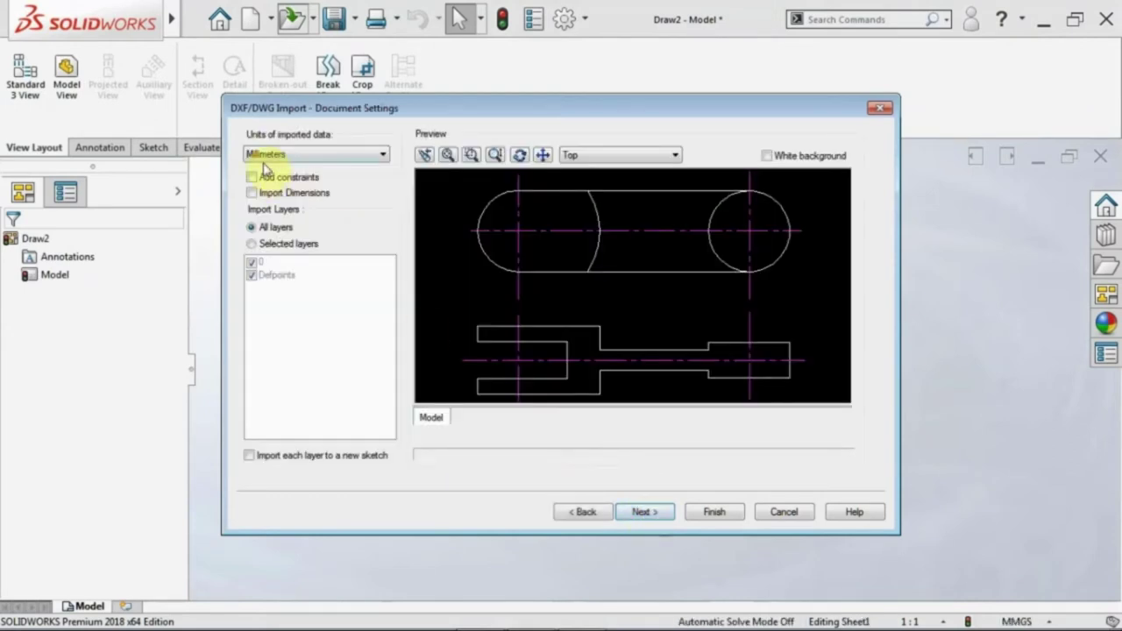
click(261, 162)
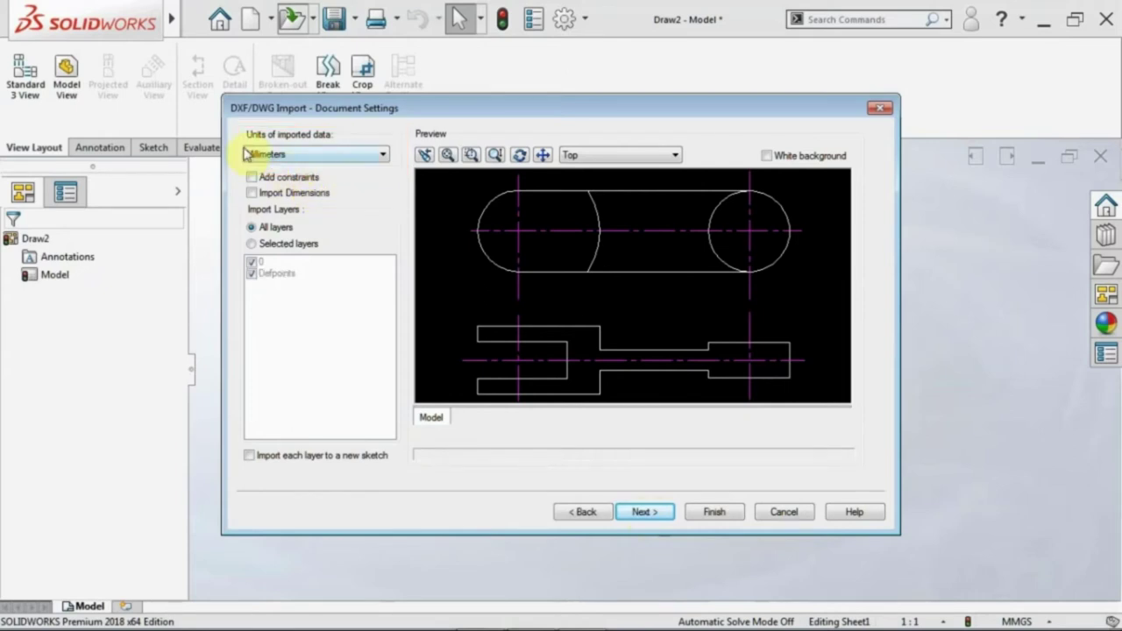
click(338, 155)
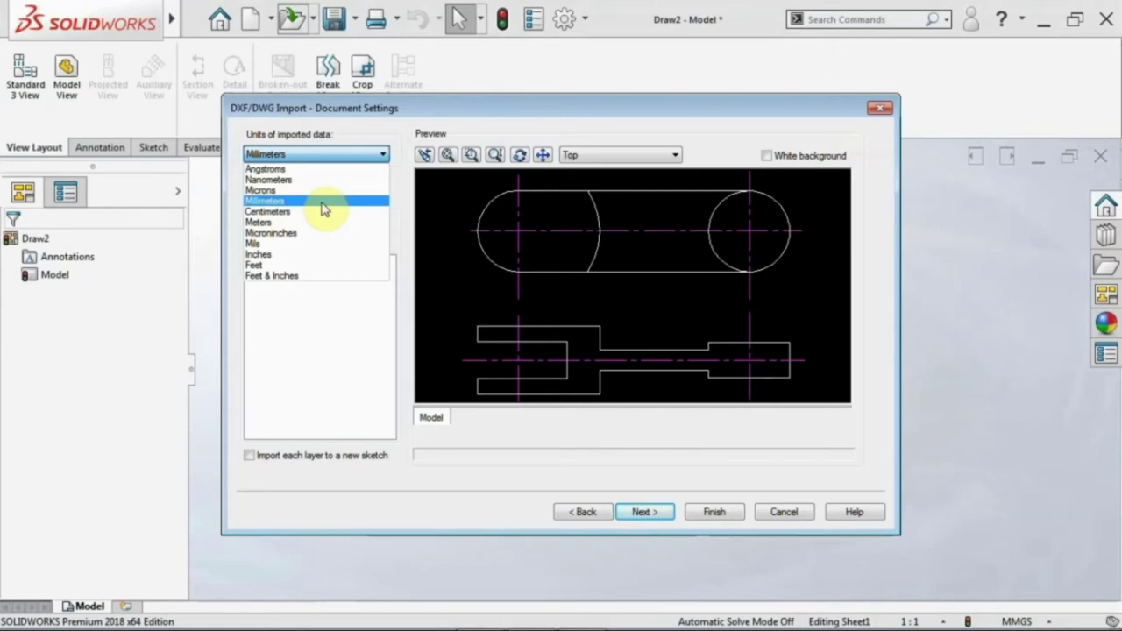
click(317, 201)
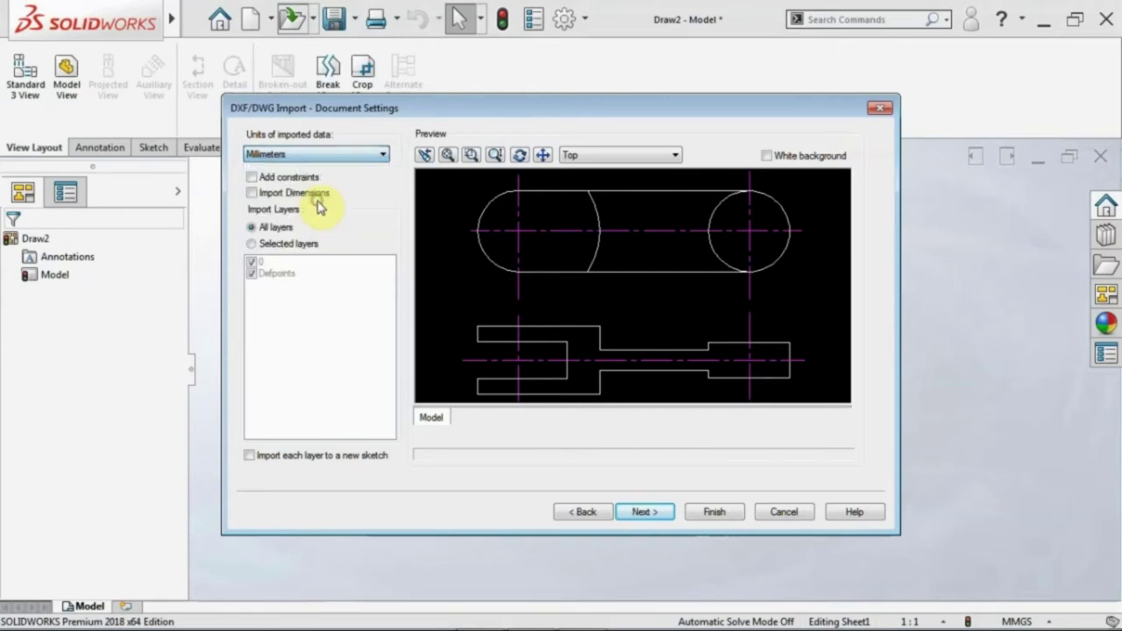
click(645, 512)
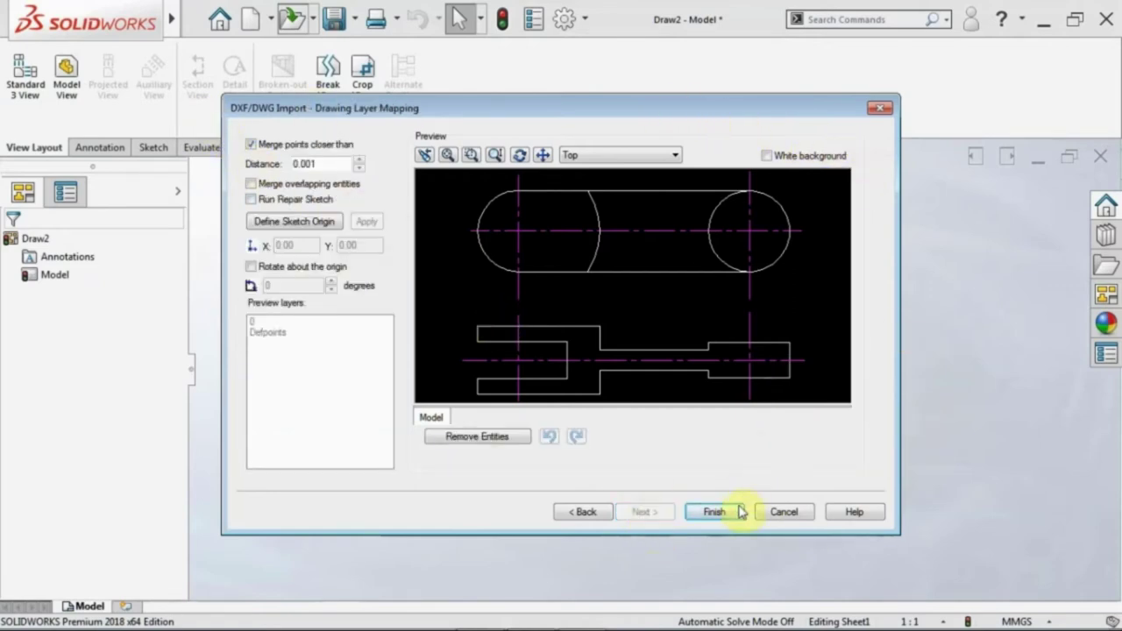
click(714, 517)
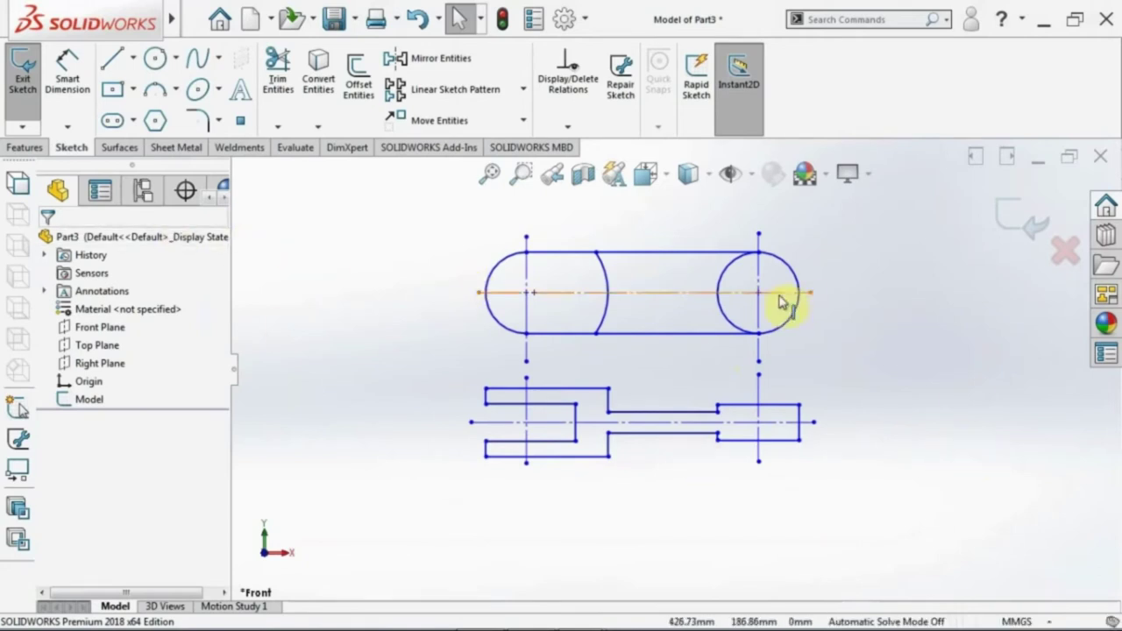
mouse_move(86, 19)
click(254, 19)
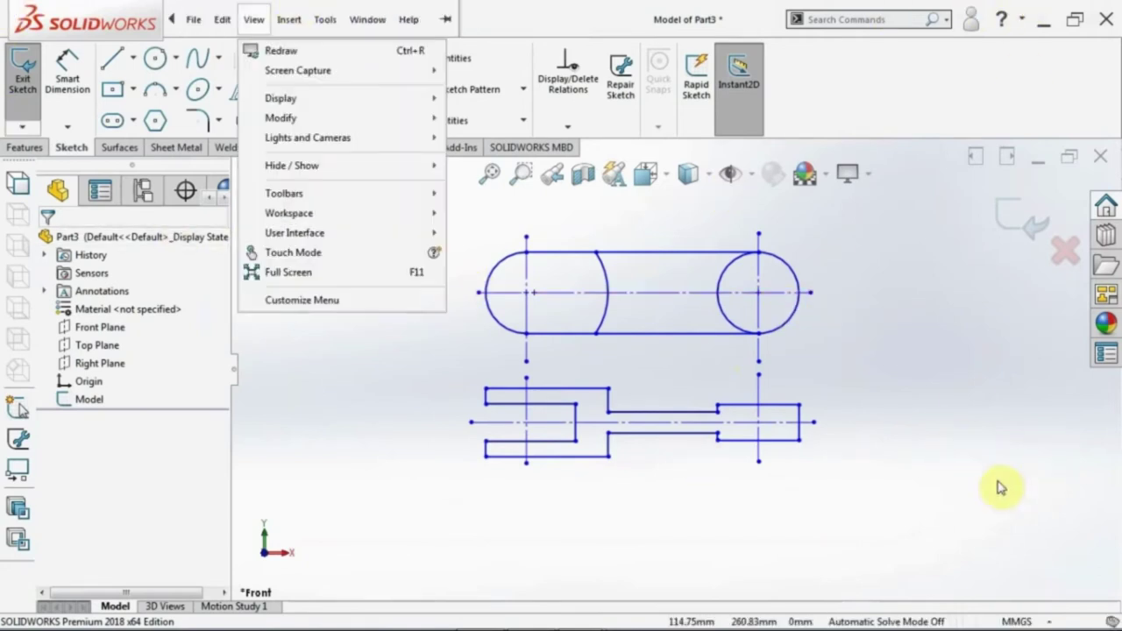
click(333, 388)
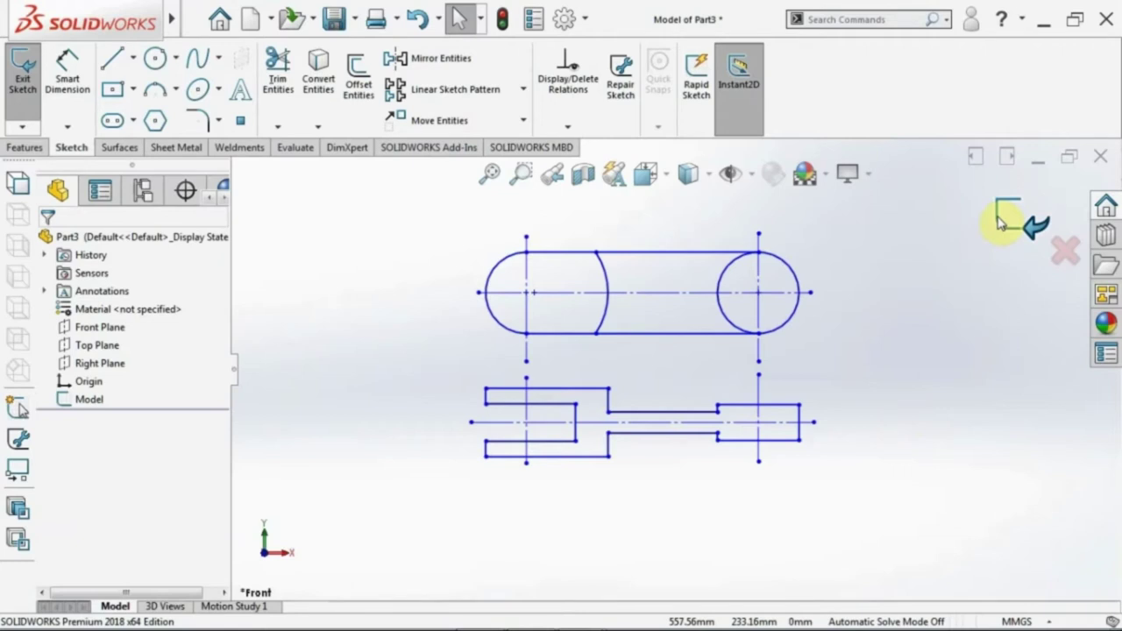
Exit the sketch, close the imported part without saving, and zoom around the Draw2 sheet
click(999, 224)
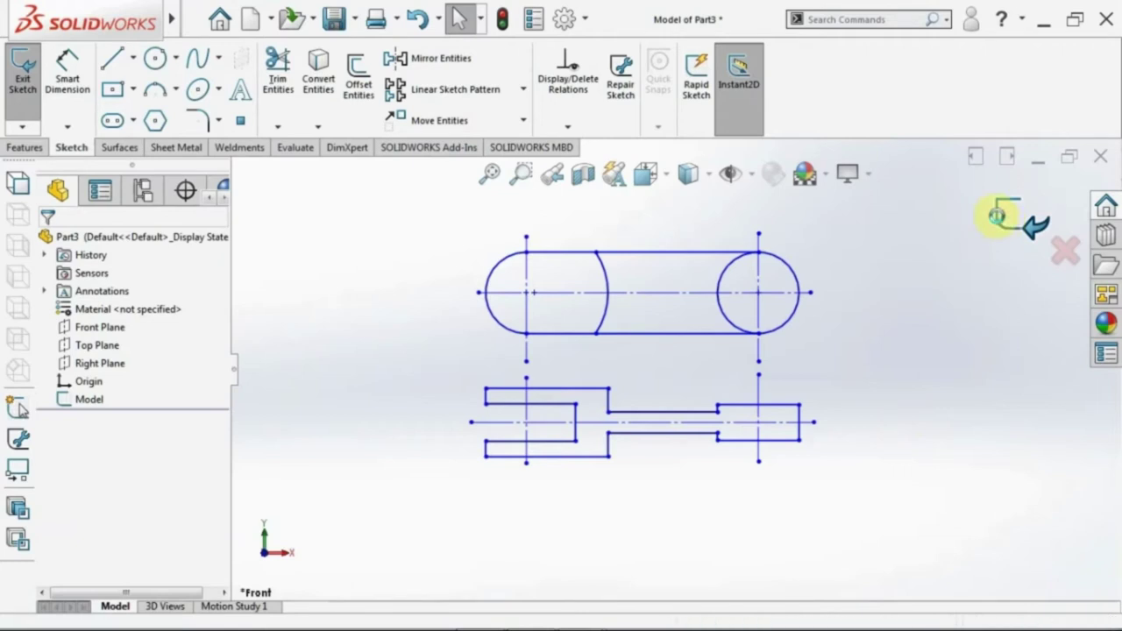
click(1095, 160)
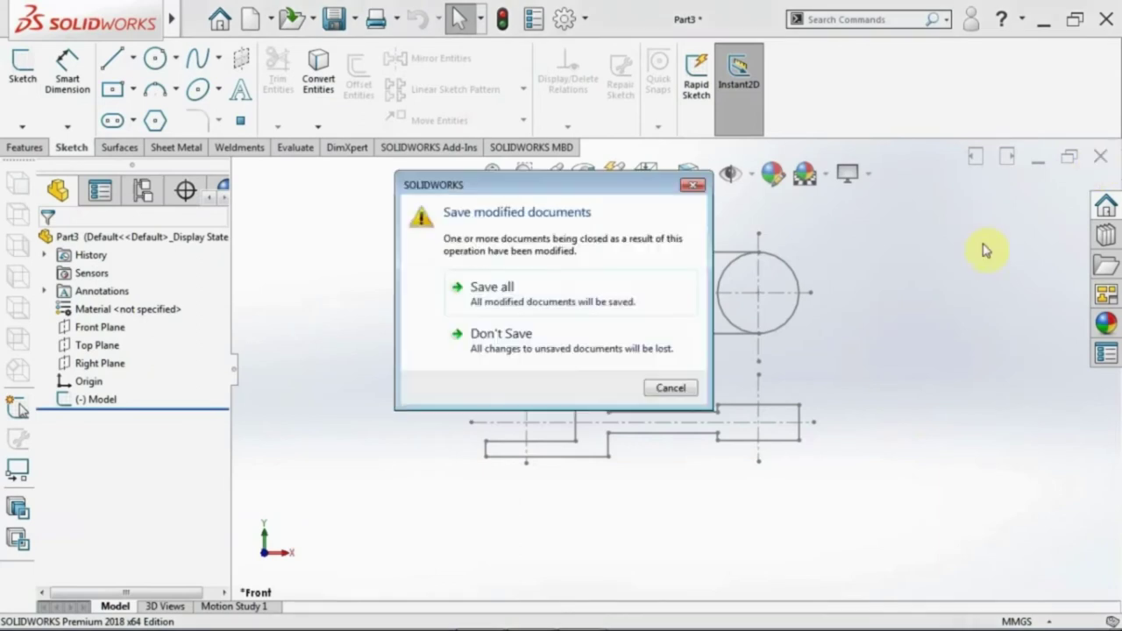
click(554, 349)
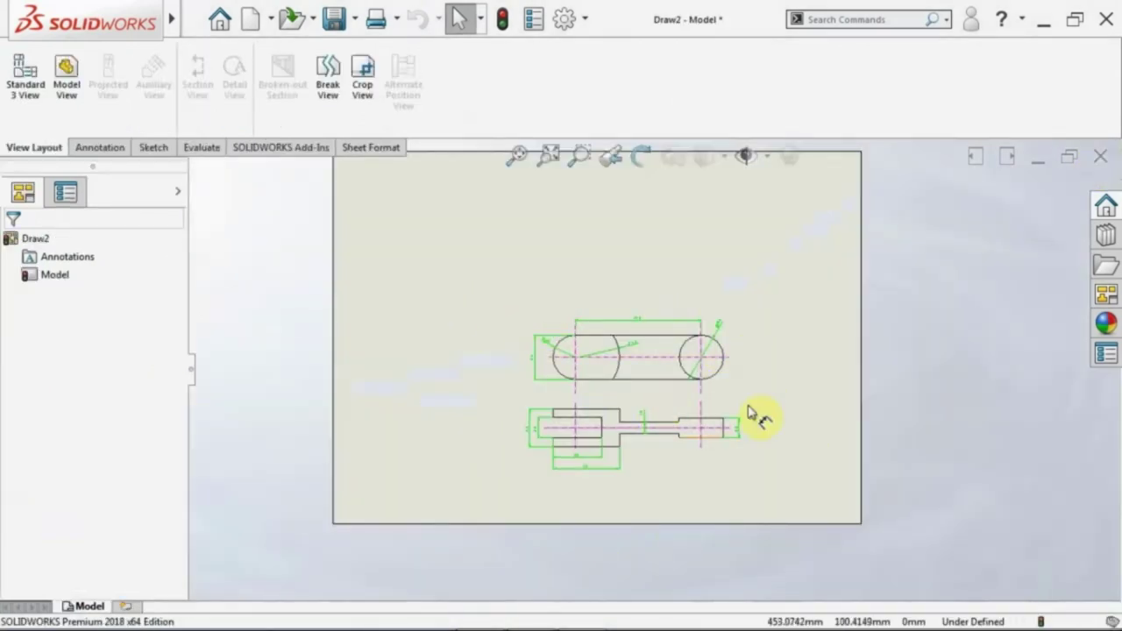
scroll(675, 368, up, 1)
scroll(679, 355, up, 2)
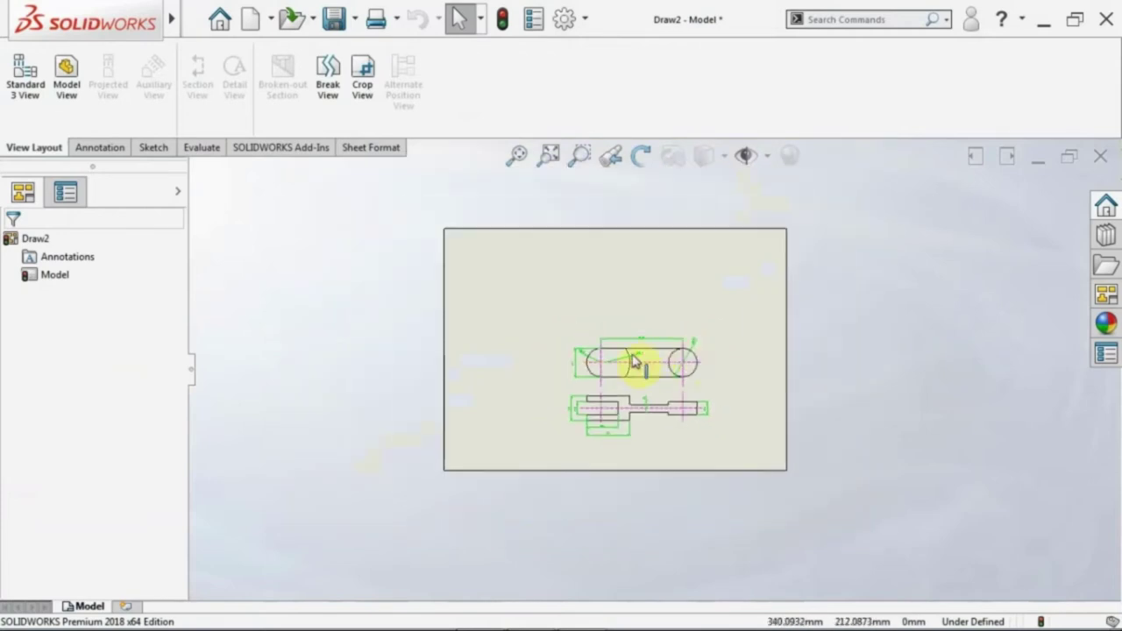
scroll(614, 366, down, 1)
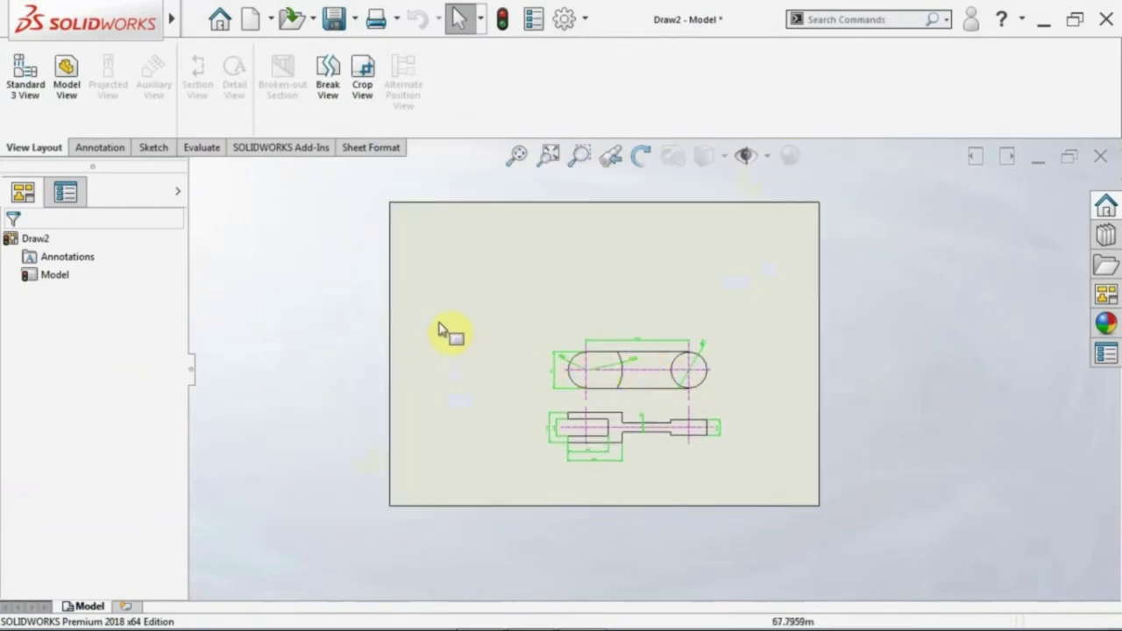
scroll(649, 368, down, 1)
scroll(631, 420, down, 2)
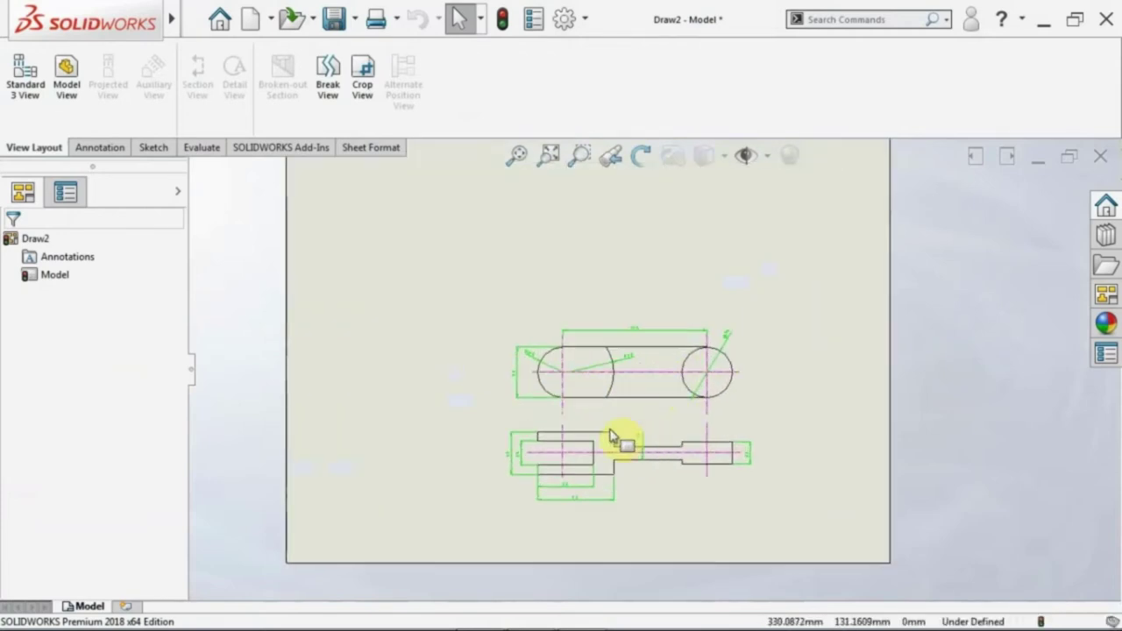
scroll(605, 443, up, 1)
scroll(622, 429, up, 2)
scroll(645, 403, down, 2)
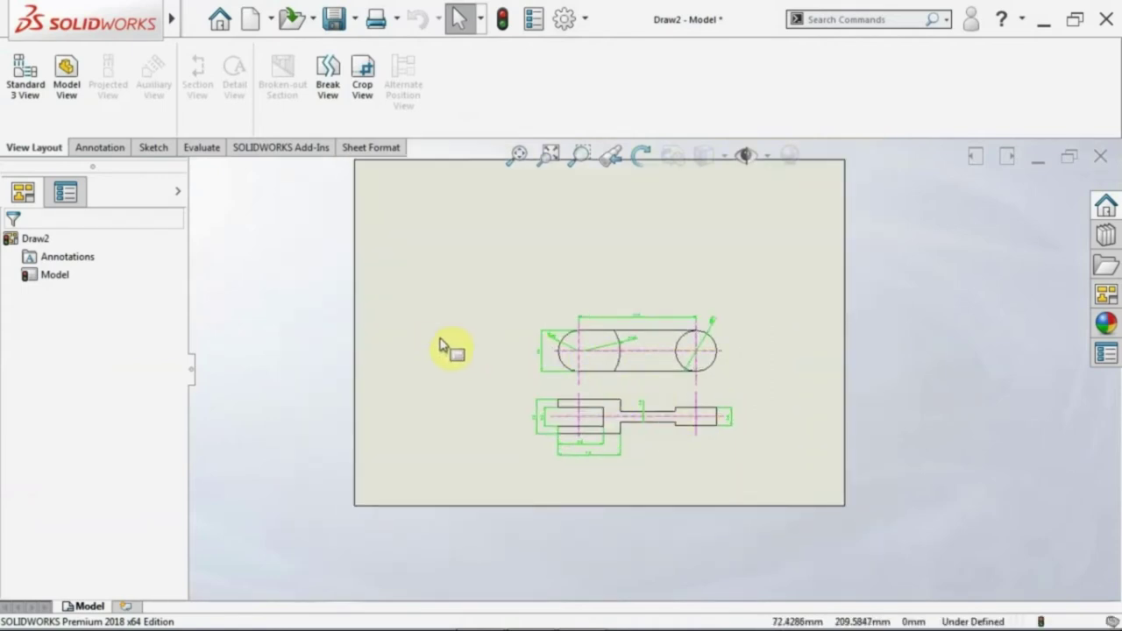
scroll(639, 376, up, 1)
scroll(621, 379, down, 1)
scroll(653, 375, down, 1)
scroll(745, 374, down, 1)
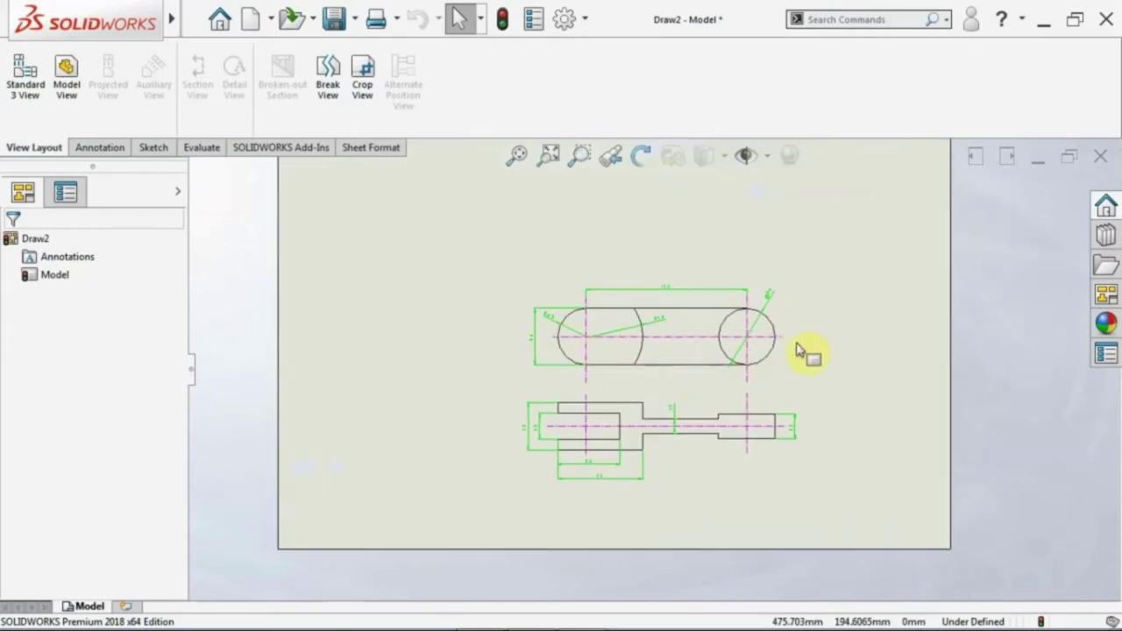
scroll(747, 355, down, 2)
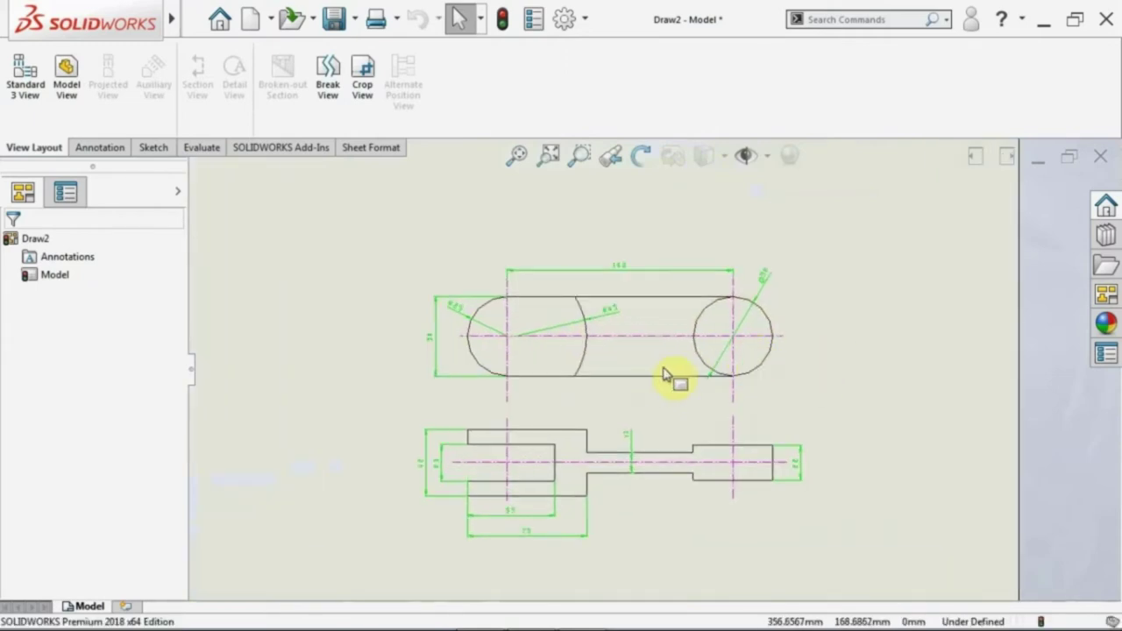
scroll(742, 378, up, 3)
scroll(741, 372, down, 1)
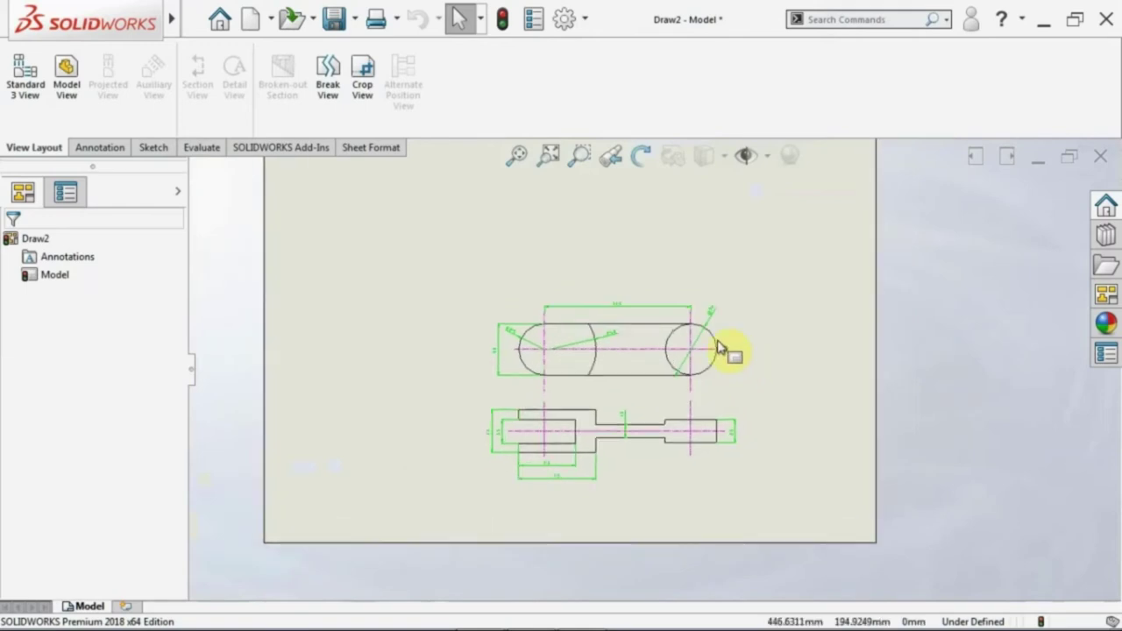
Copy both chain-link views with Ctrl+C, accepting the uncopyable-items warning, and start a new document
click(745, 373)
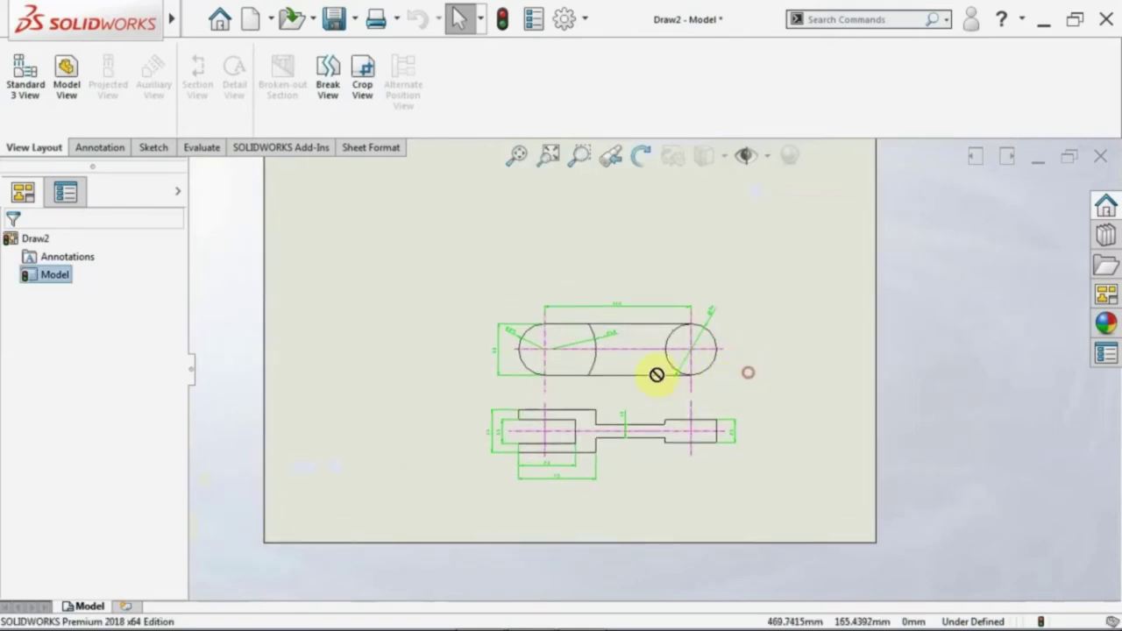
drag(747, 388, 458, 289)
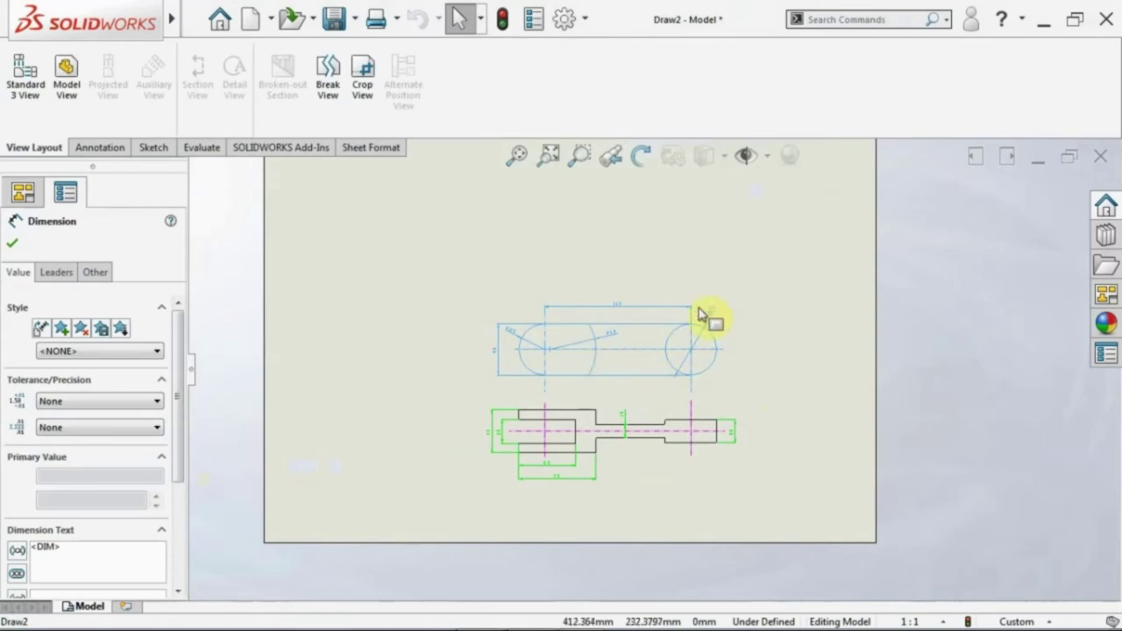
key(ctrl+c)
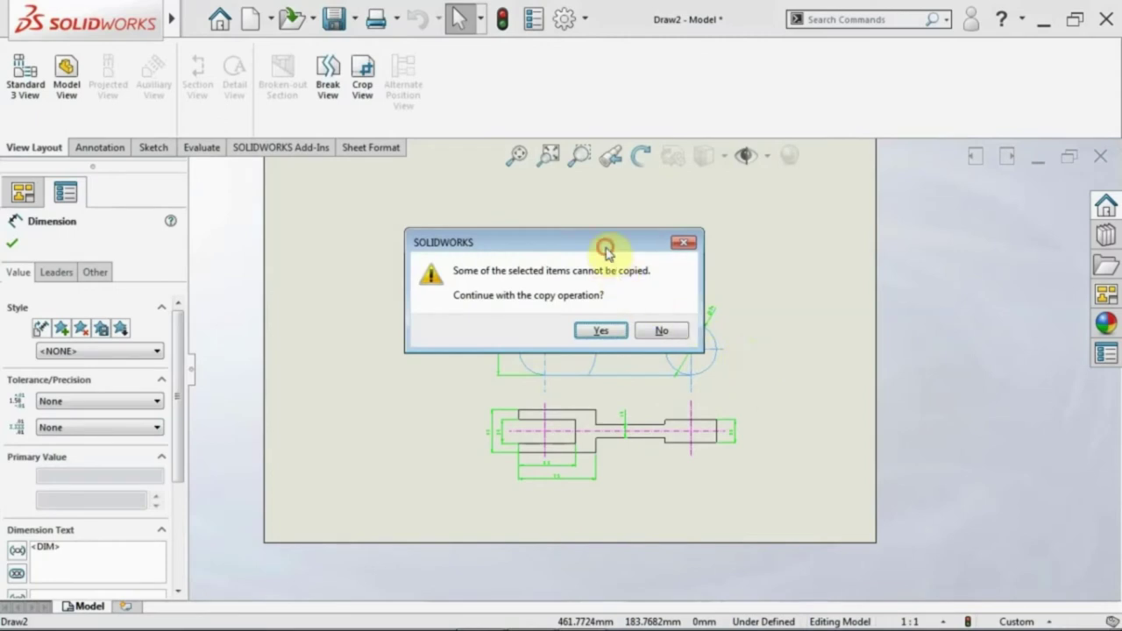
drag(606, 251, 760, 200)
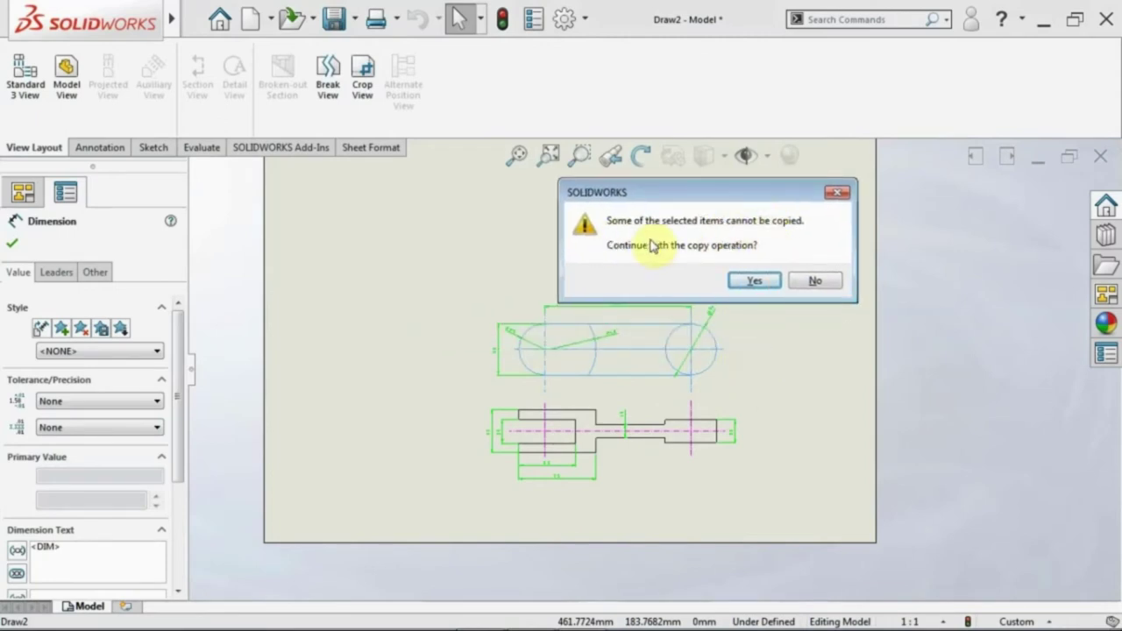
drag(650, 192, 711, 165)
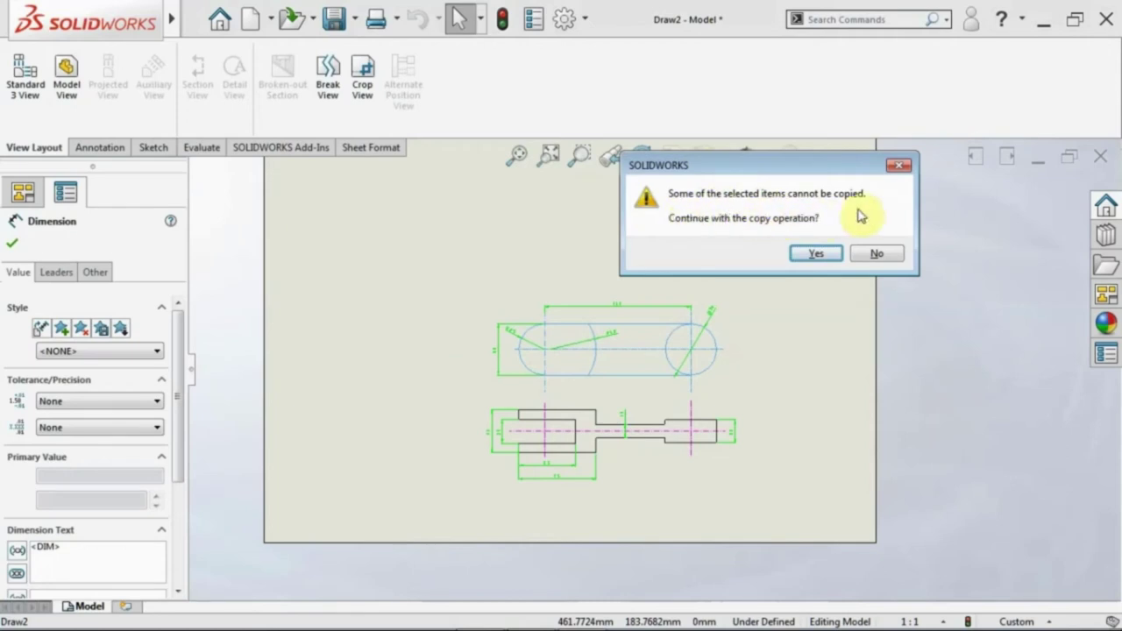
click(814, 254)
mouse_move(171, 19)
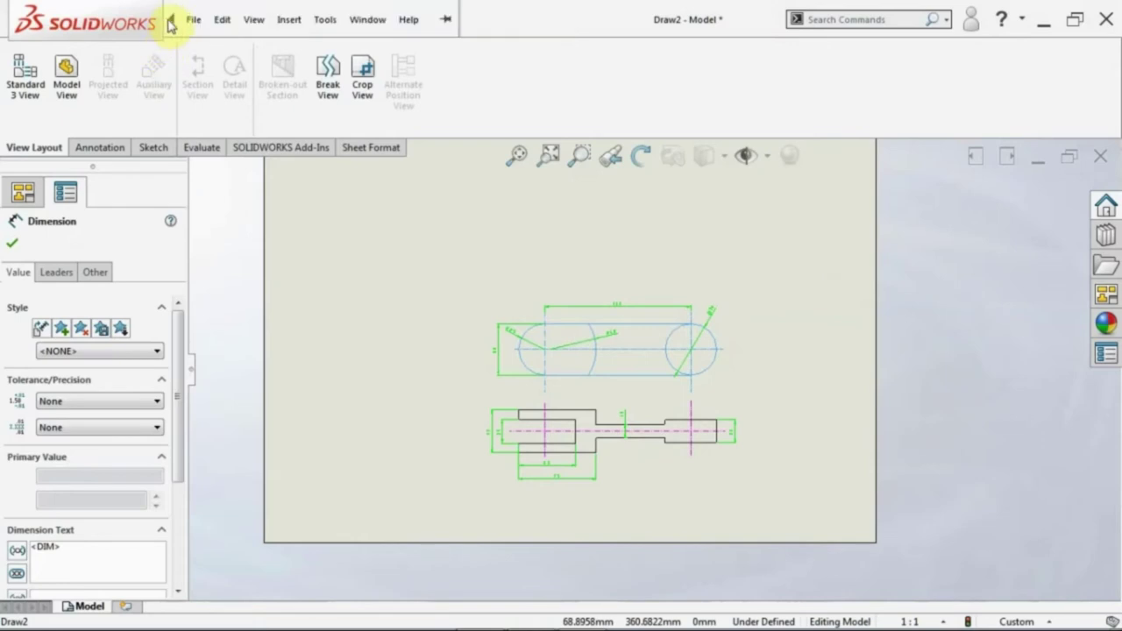
click(193, 19)
Create a new part and paste the copied slot-and-circle outline into a Top Plane sketch
click(202, 50)
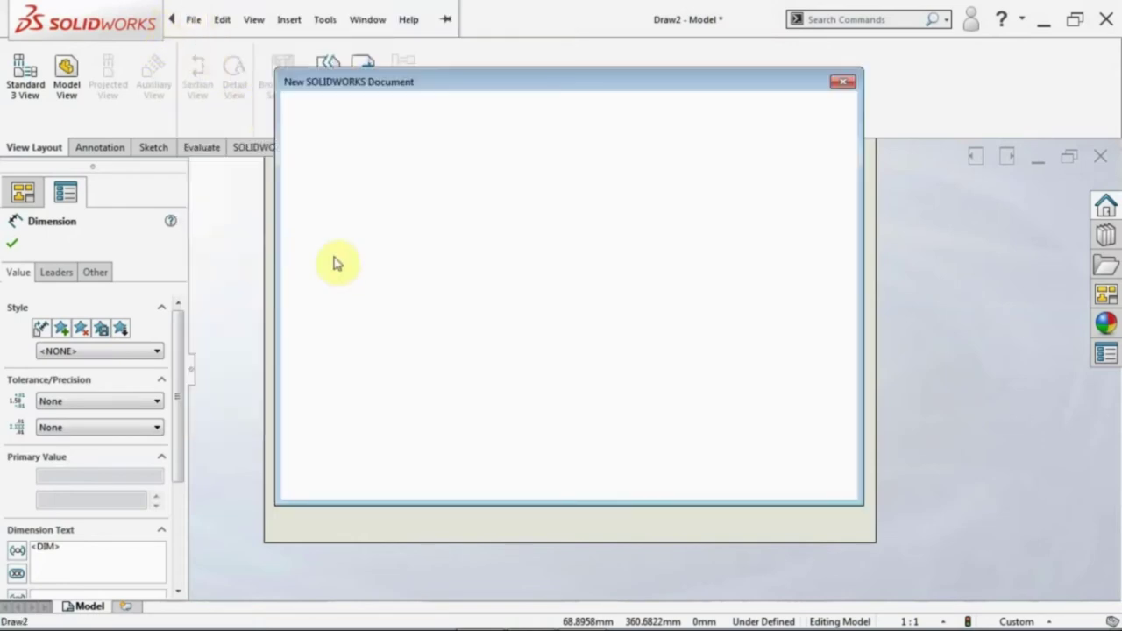
double_click(359, 217)
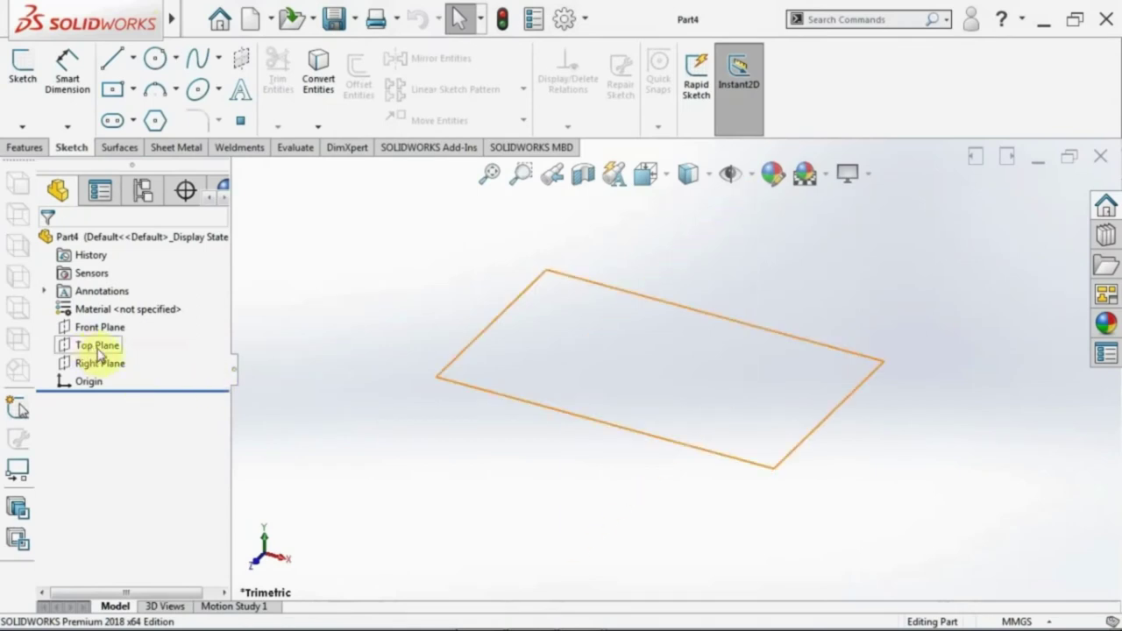
click(98, 350)
click(117, 331)
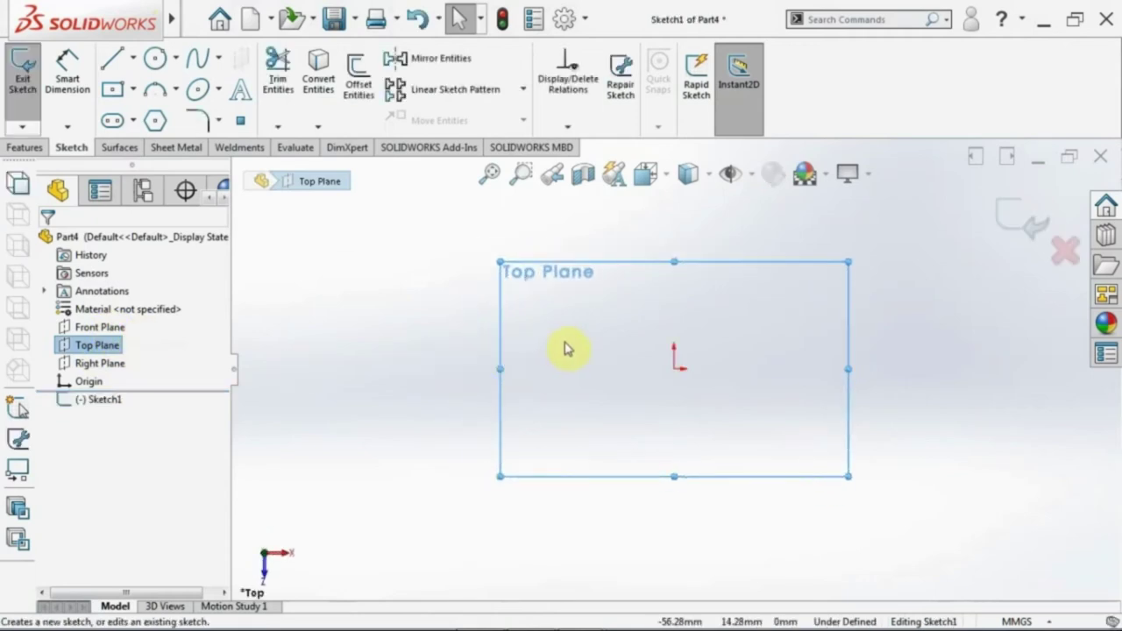
key(ctrl+v)
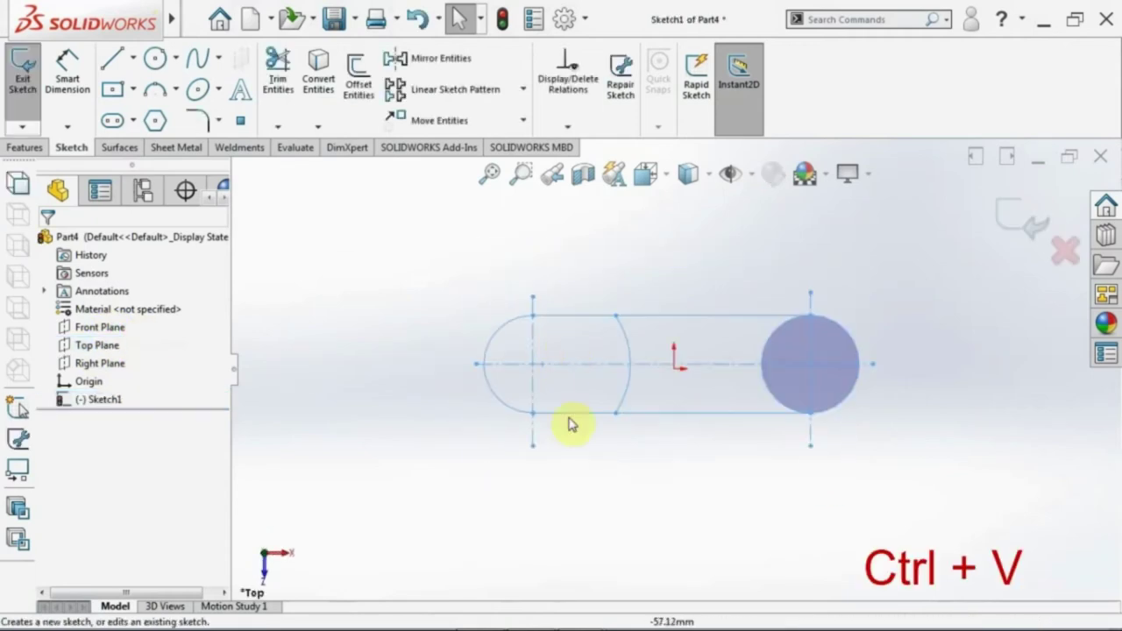
scroll(732, 410, down, 3)
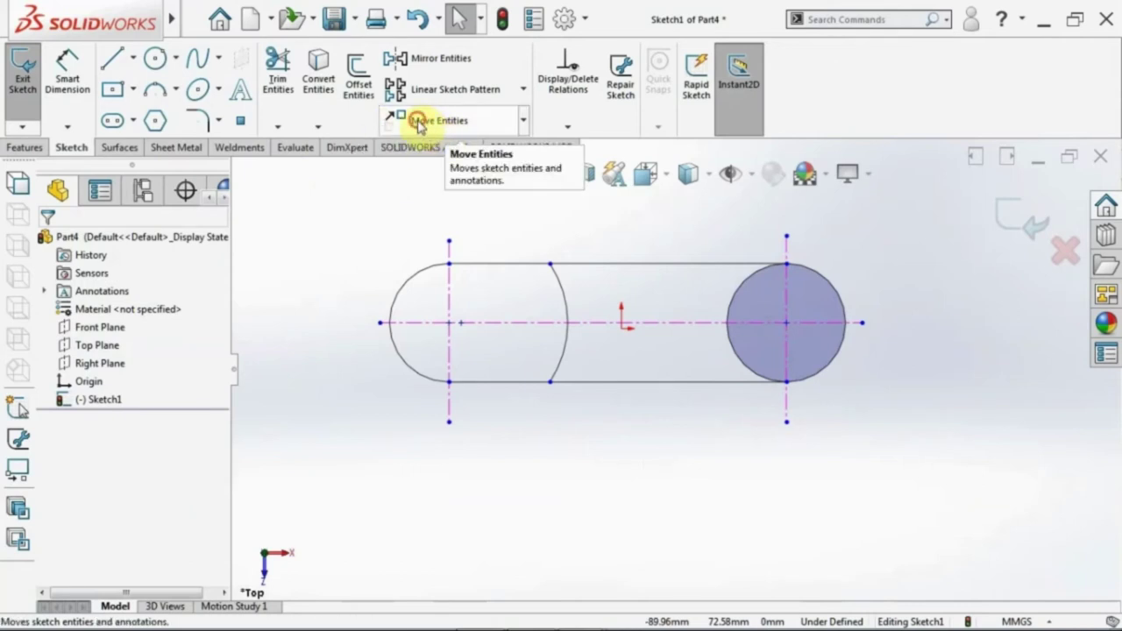
Move all sketch entities from the left arc centre onto the origin
click(419, 125)
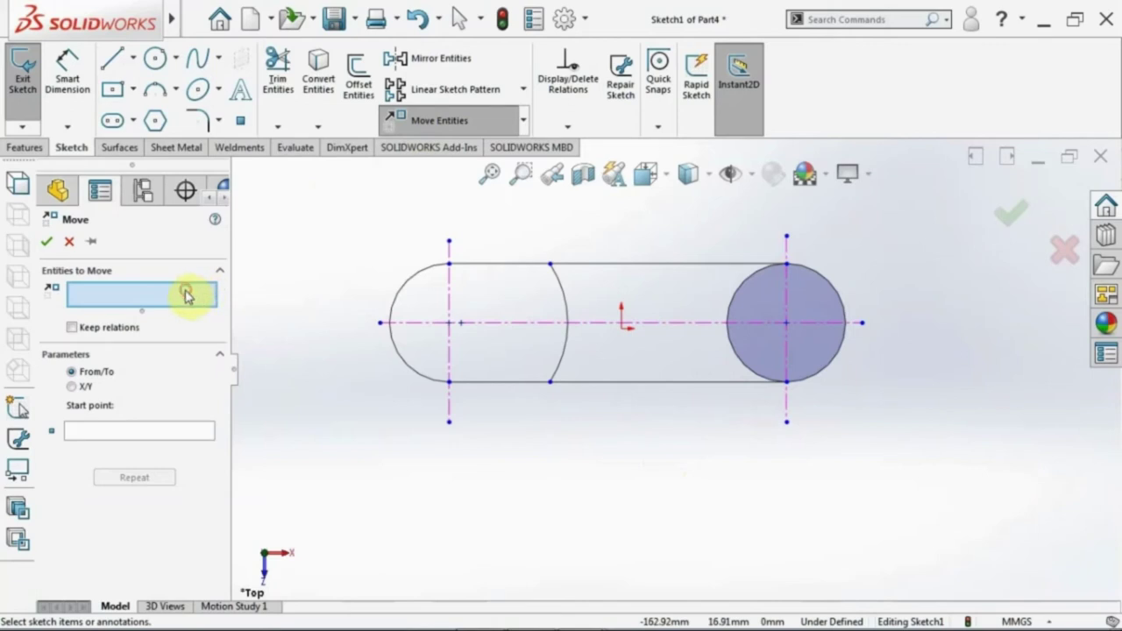
drag(338, 201, 894, 449)
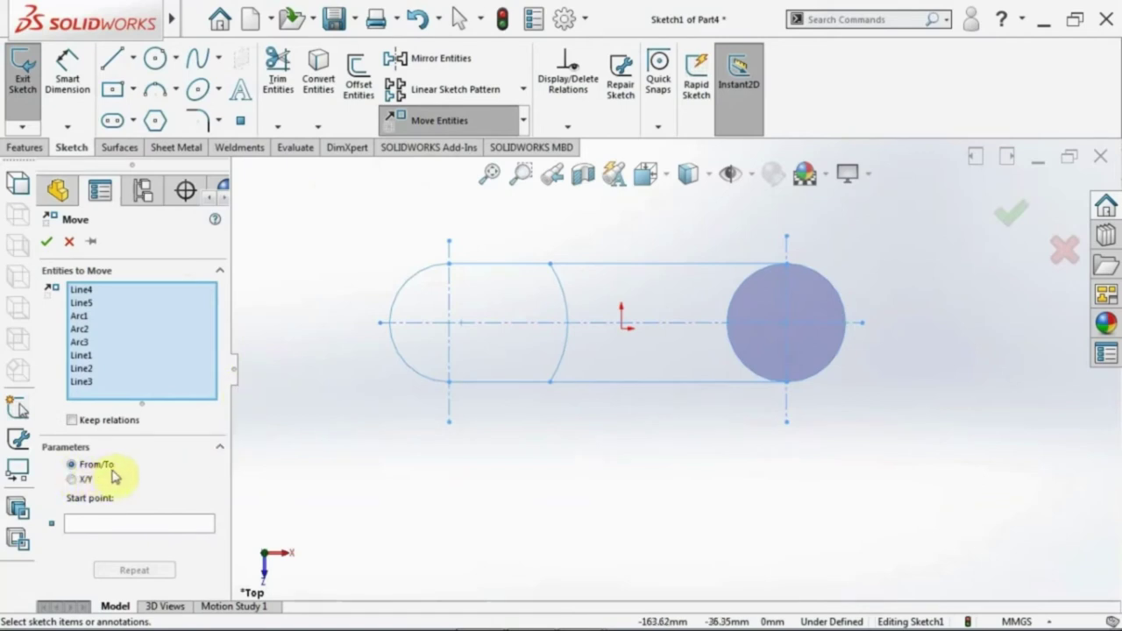
click(88, 526)
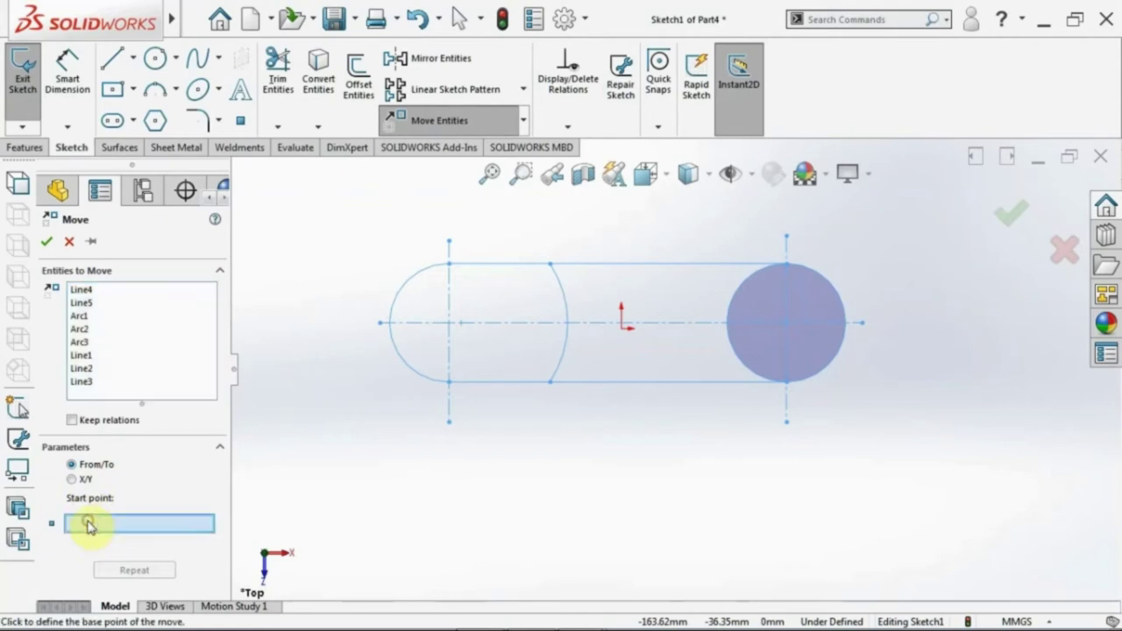
click(449, 324)
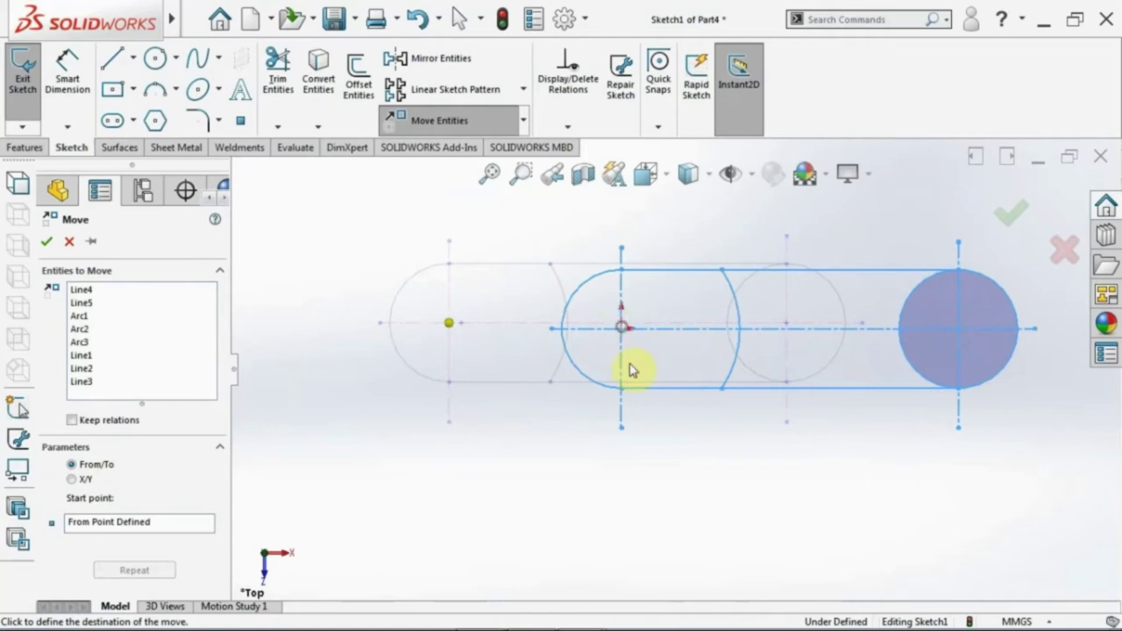
click(626, 367)
scroll(635, 394, up, 2)
scroll(653, 368, down, 5)
scroll(661, 354, down, 2)
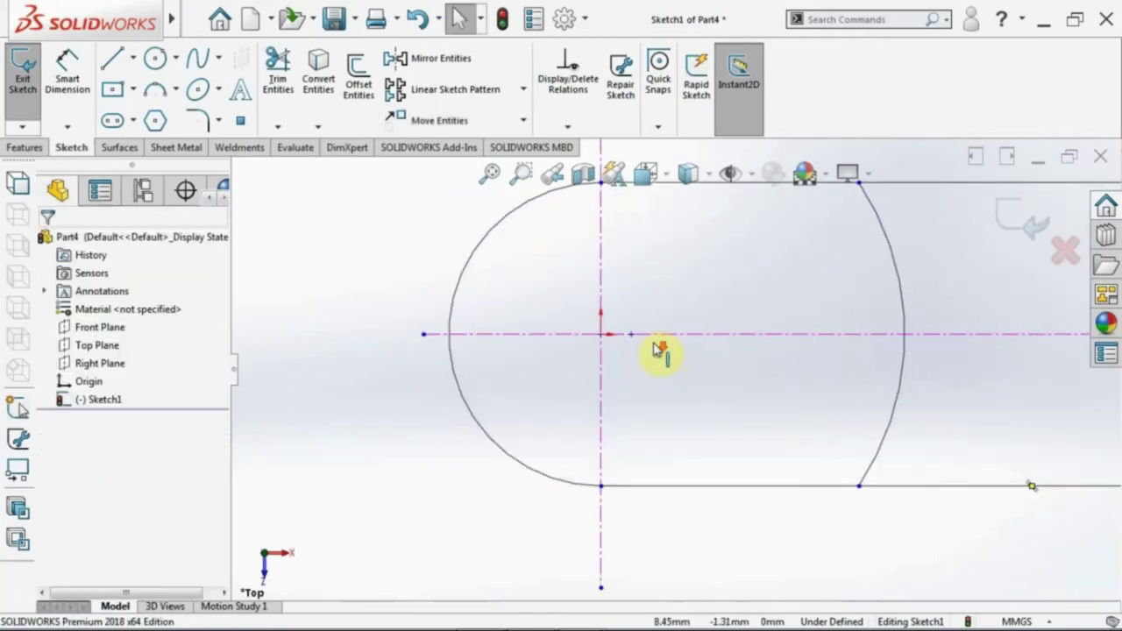
scroll(644, 359, up, 5)
scroll(914, 376, down, 2)
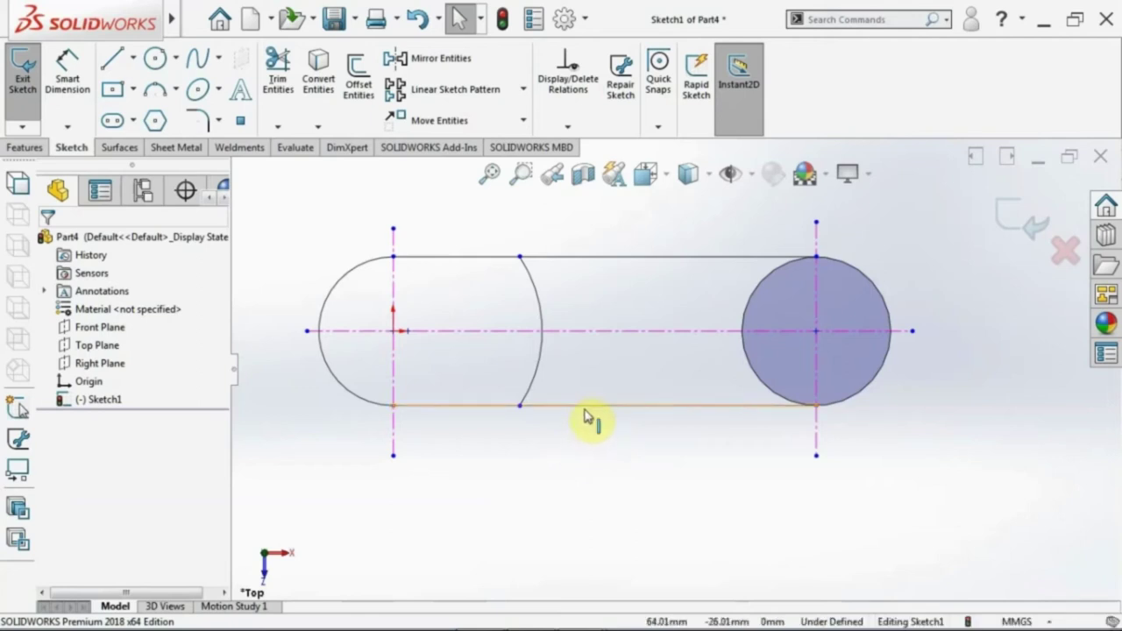
click(587, 410)
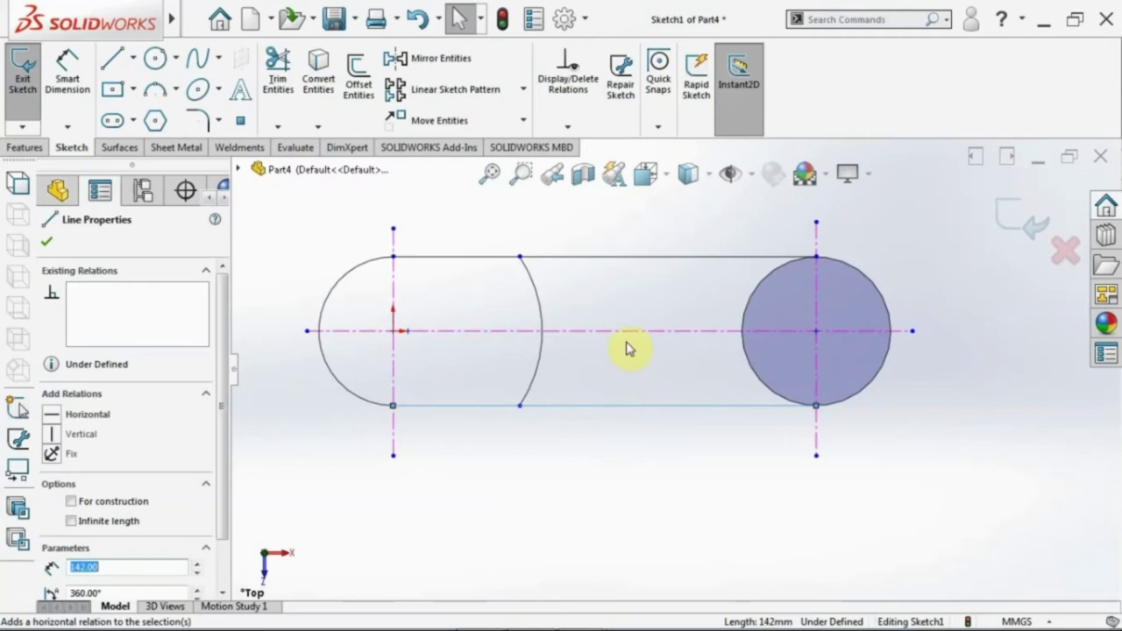
click(597, 504)
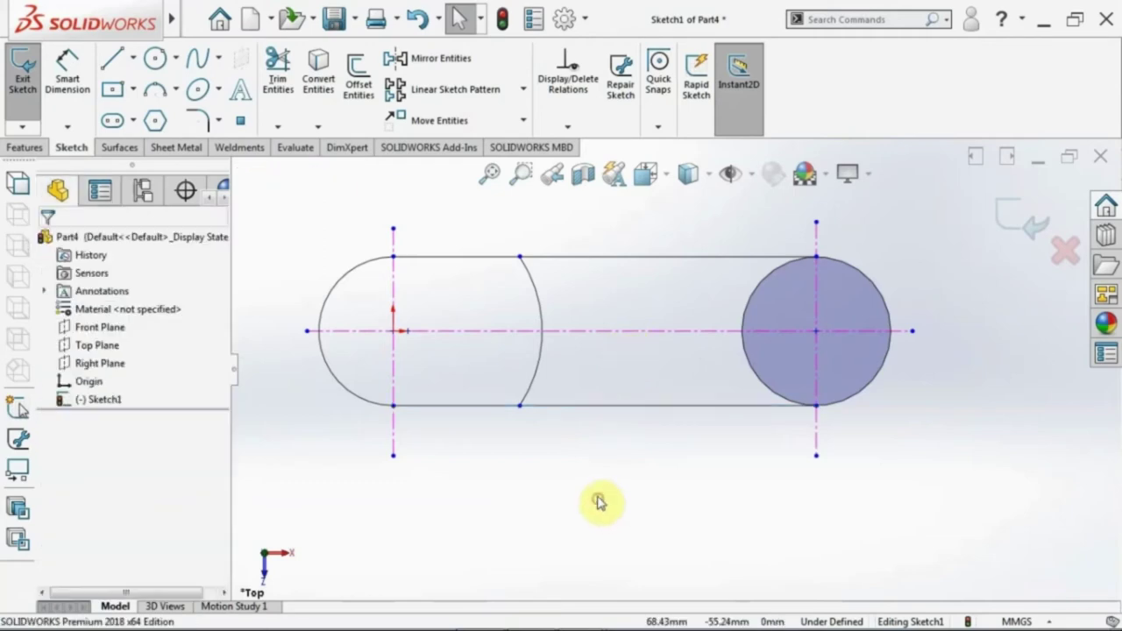
click(394, 377)
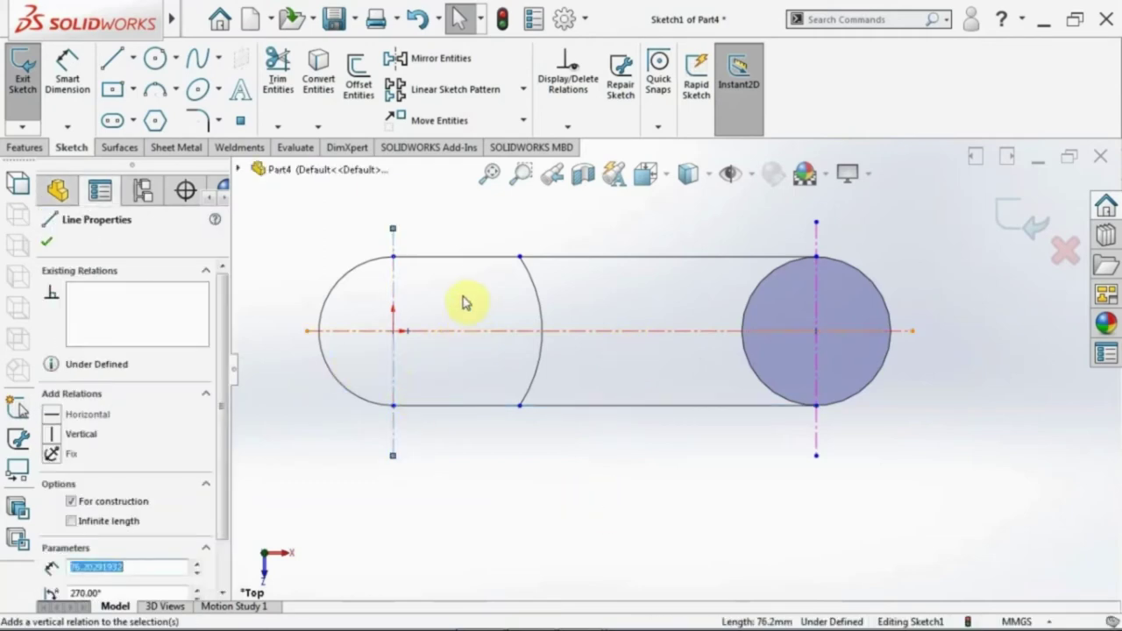
click(499, 482)
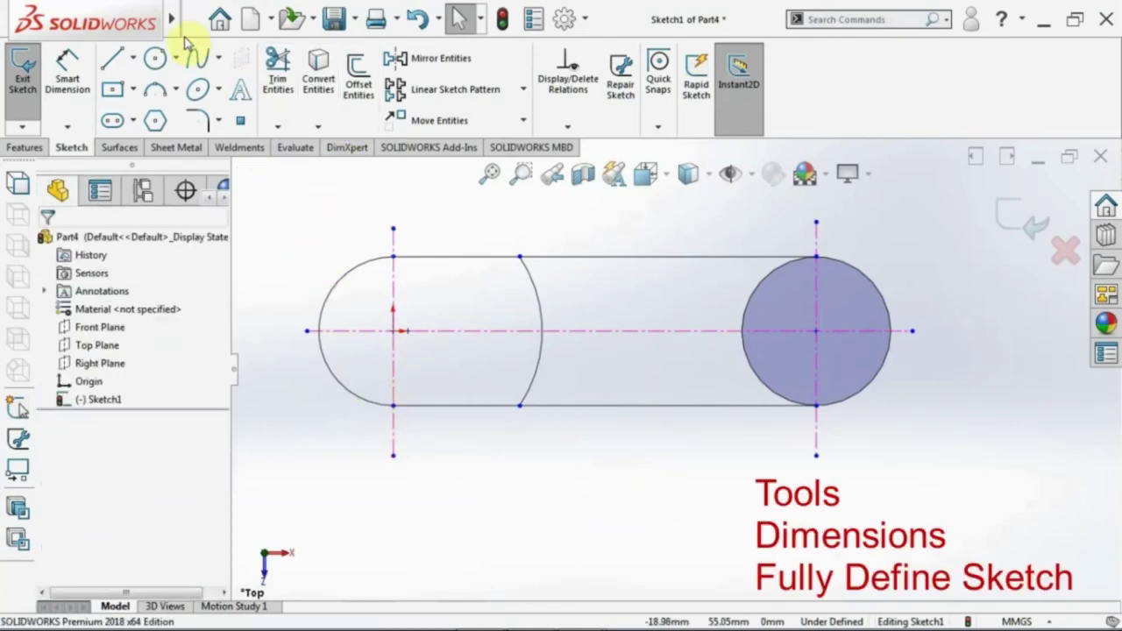
Fully define Sketch1 with automatic dimensions and relations, adjusting the placement settings
click(325, 19)
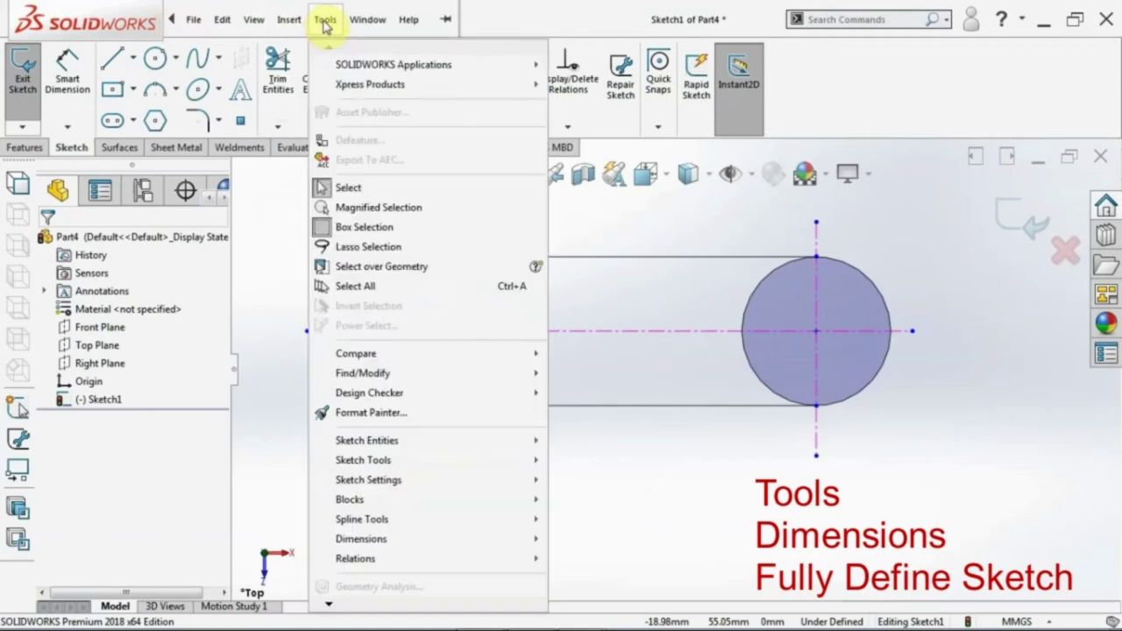
mouse_move(361, 538)
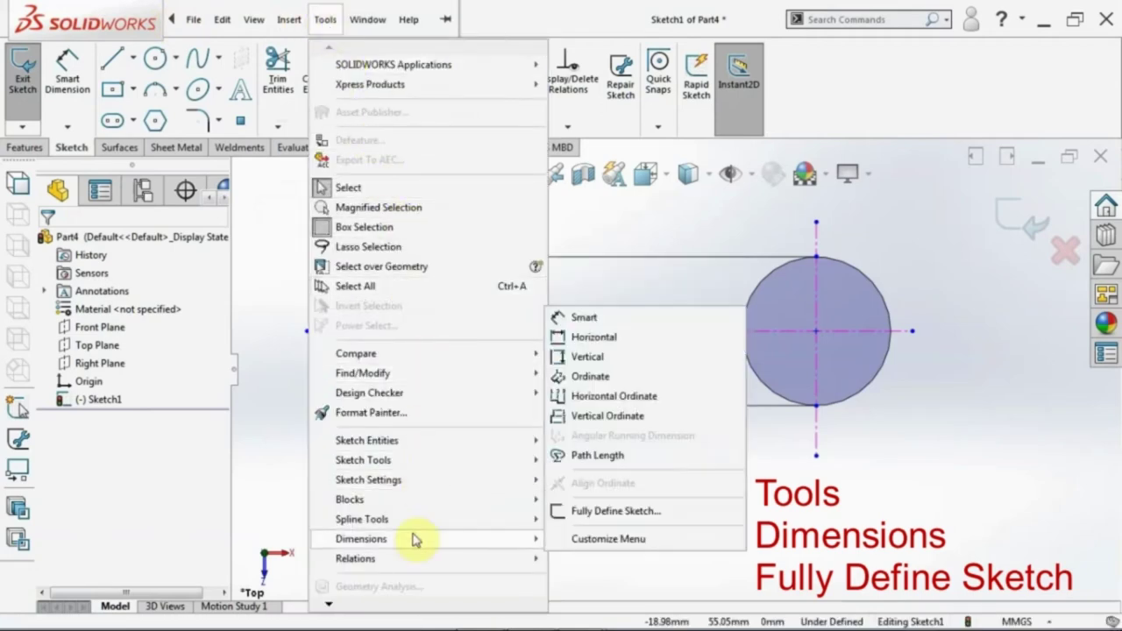
click(616, 522)
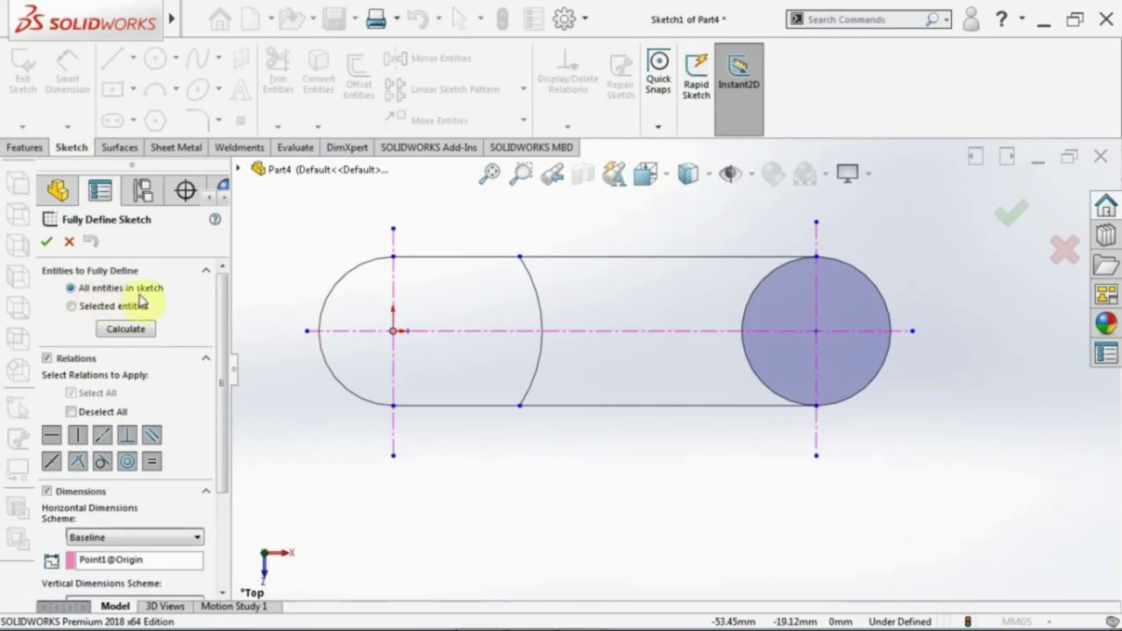
drag(221, 309, 227, 354)
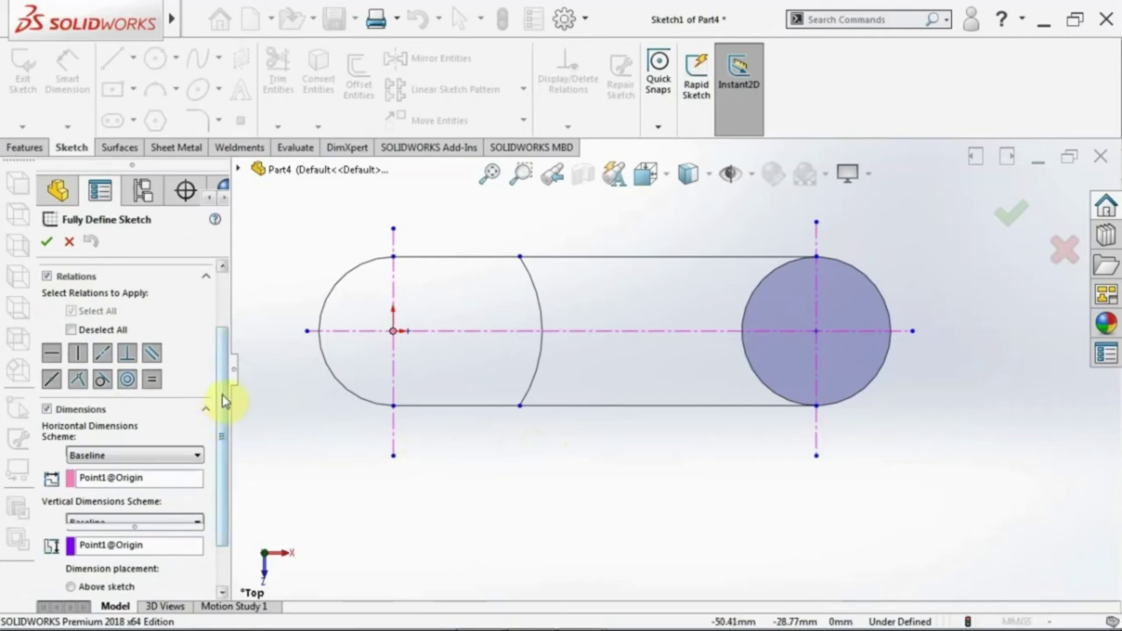
drag(223, 399, 236, 448)
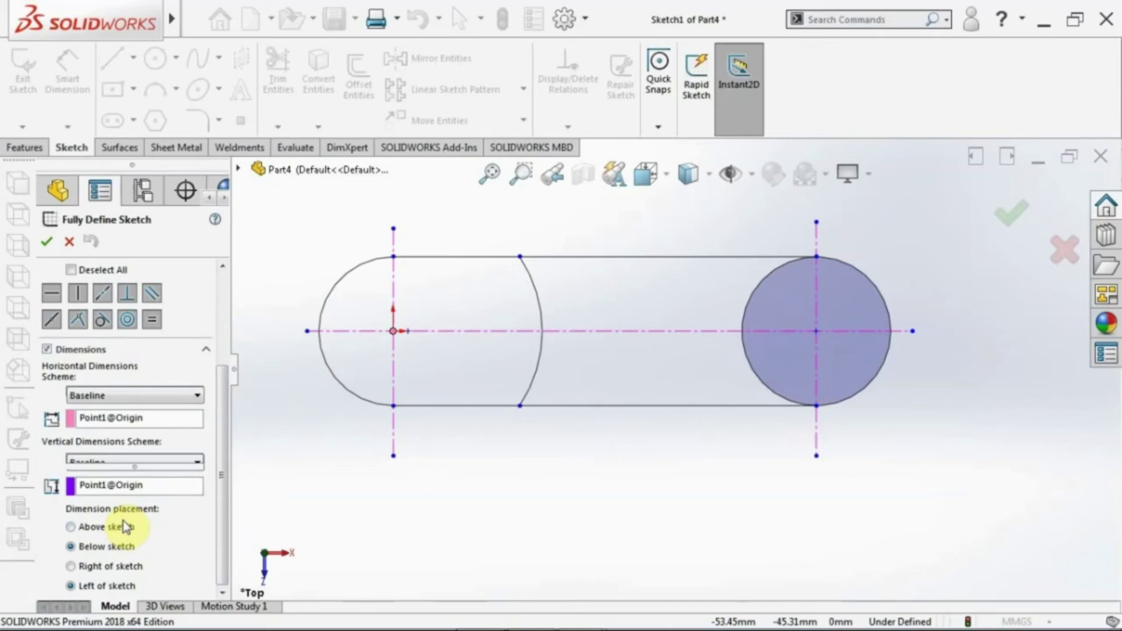
click(45, 244)
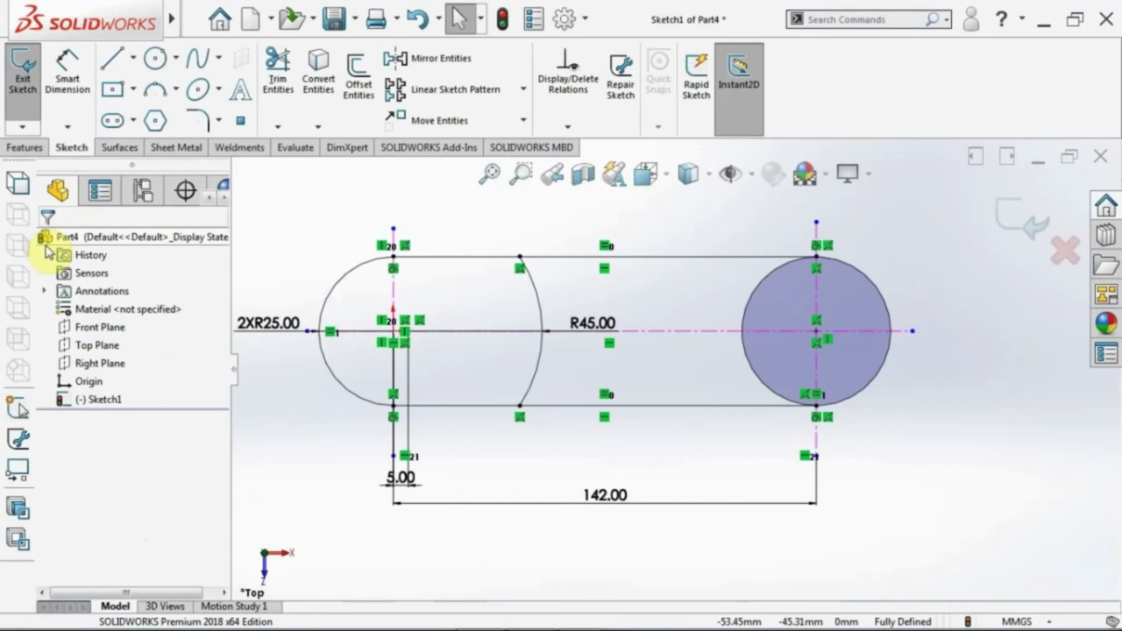
Move the 2XR25.00 and R45.00 labels clear, keep R45 at 45, and exit the sketch
scroll(666, 313, up, 3)
scroll(596, 320, down, 2)
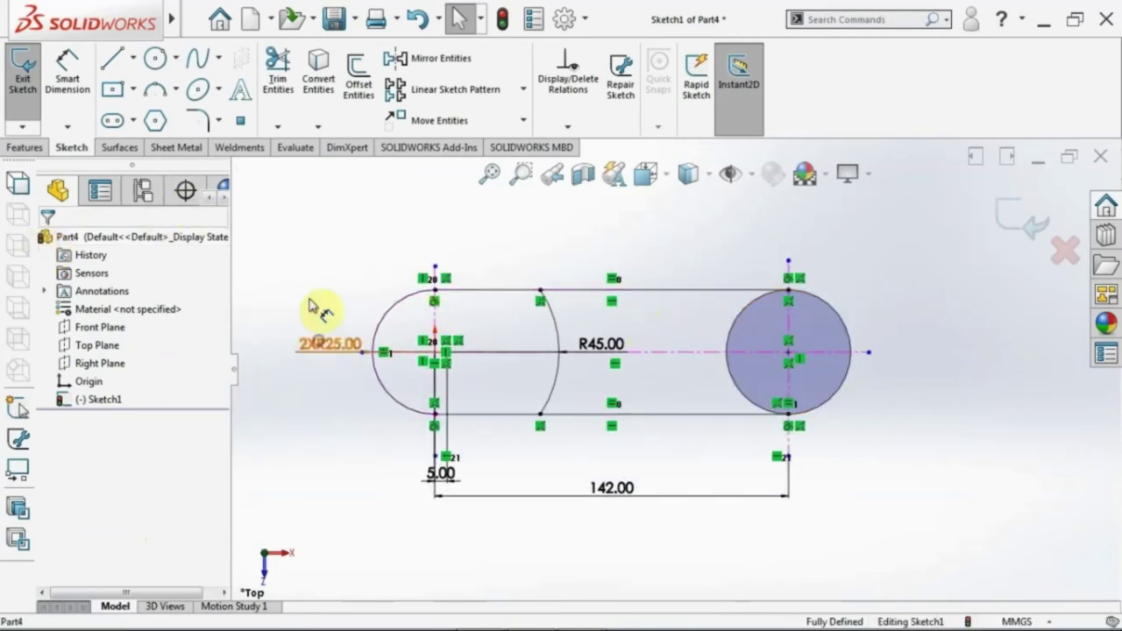
drag(311, 307, 303, 253)
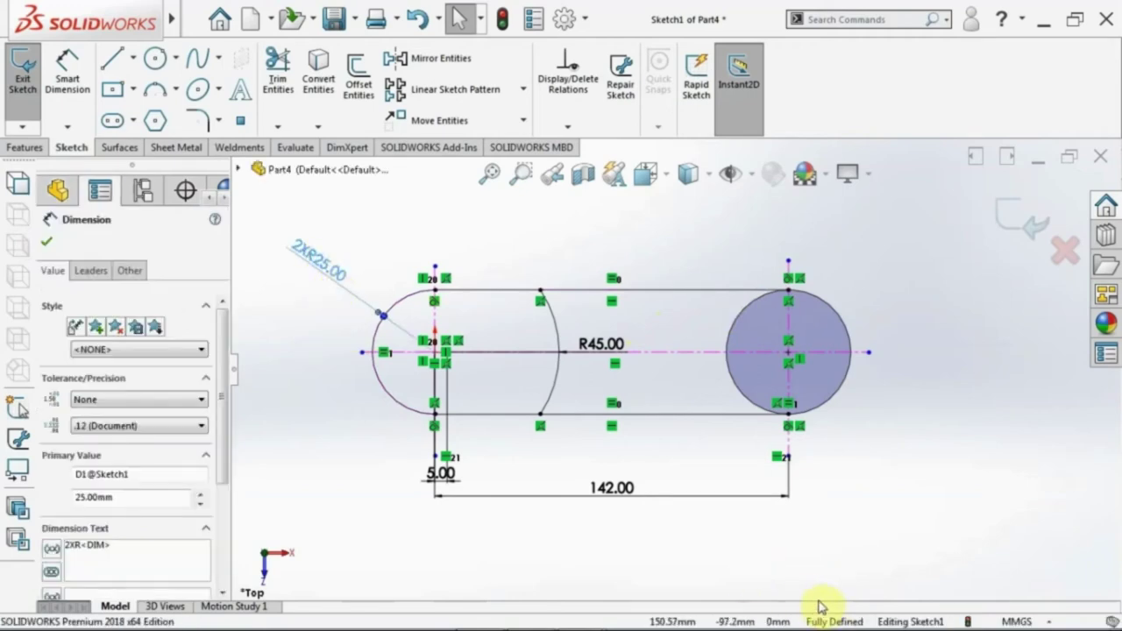
click(677, 577)
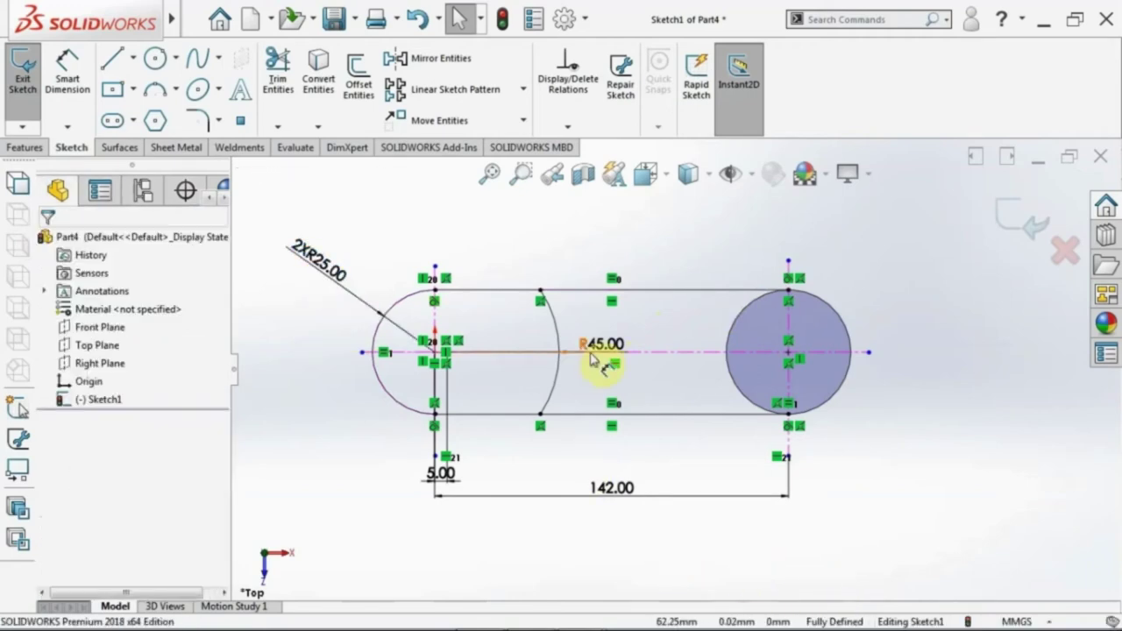
drag(592, 341, 595, 326)
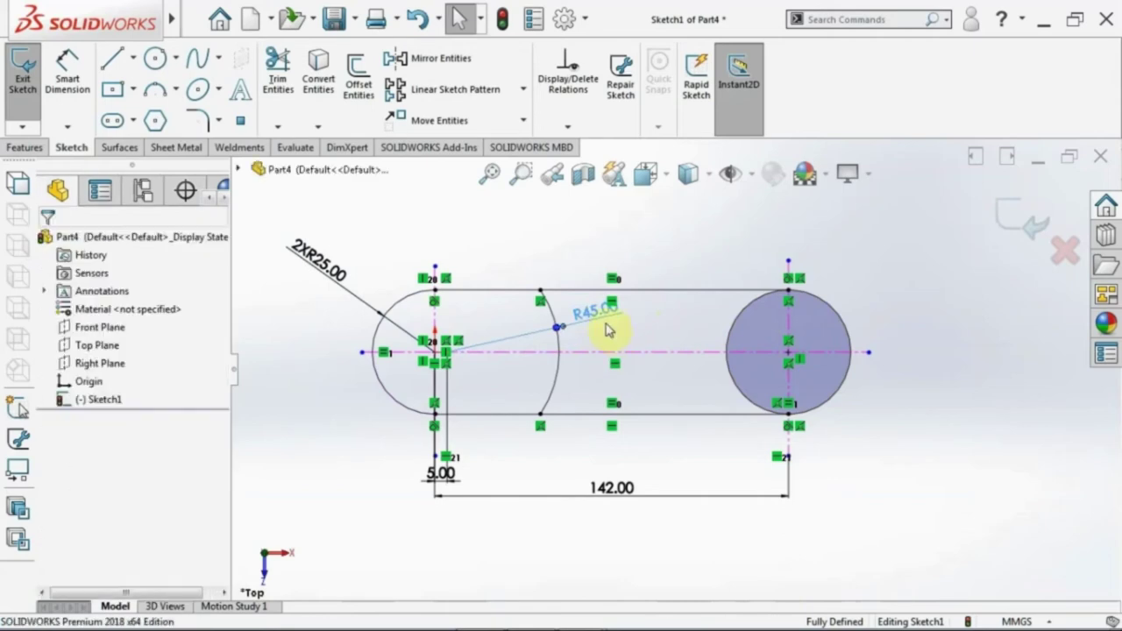
double_click(587, 319)
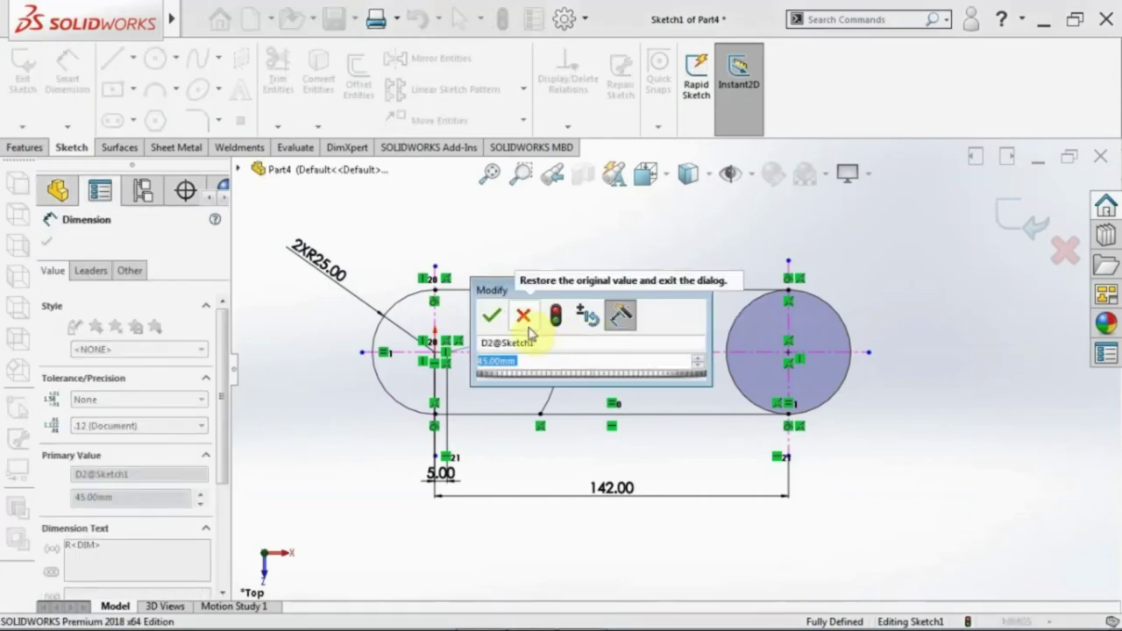
click(491, 316)
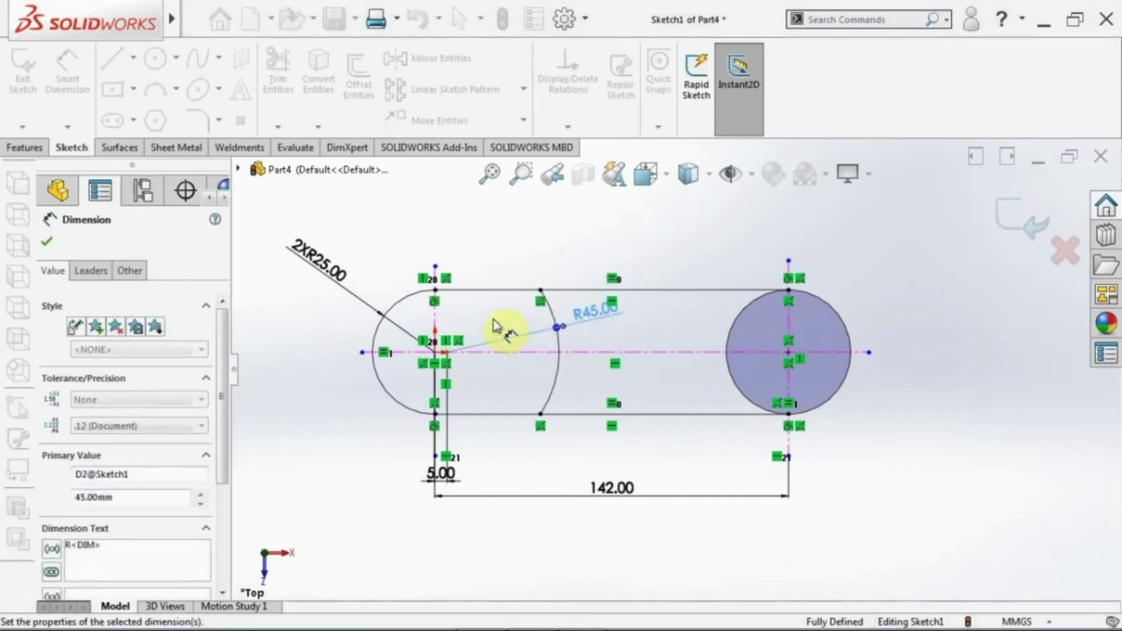
click(834, 427)
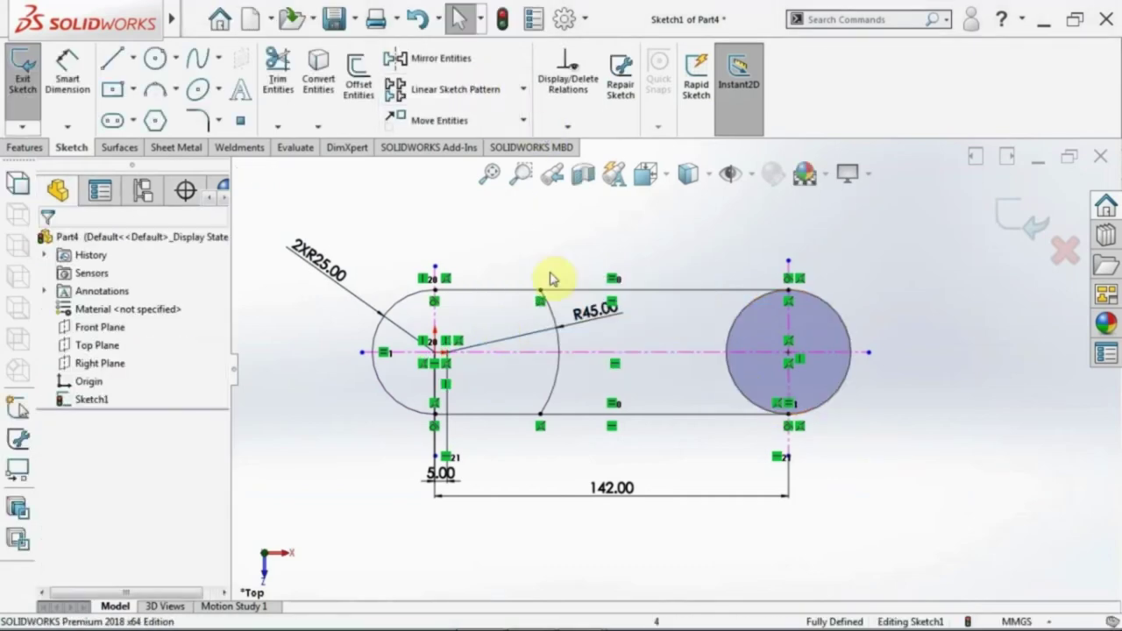
click(1004, 221)
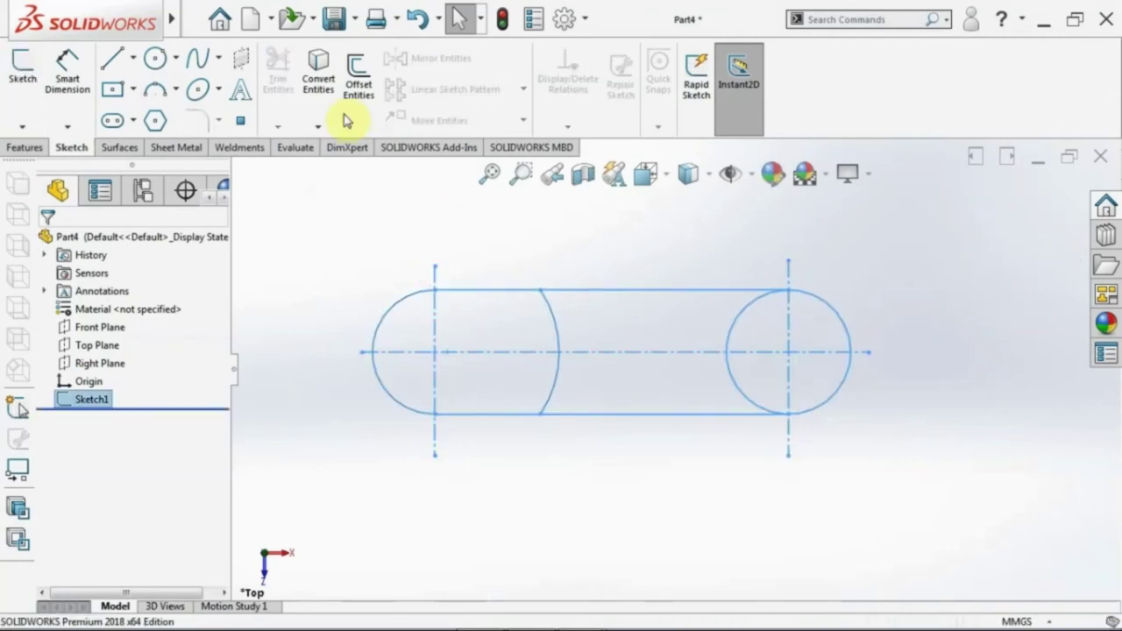
mouse_move(85, 19)
click(369, 21)
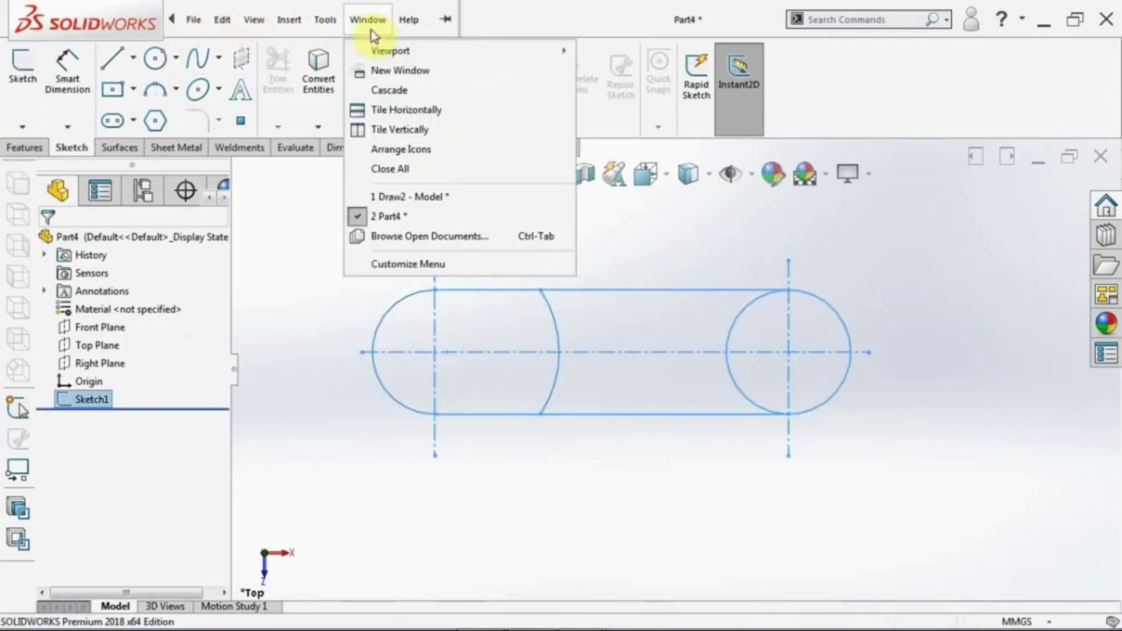
click(426, 197)
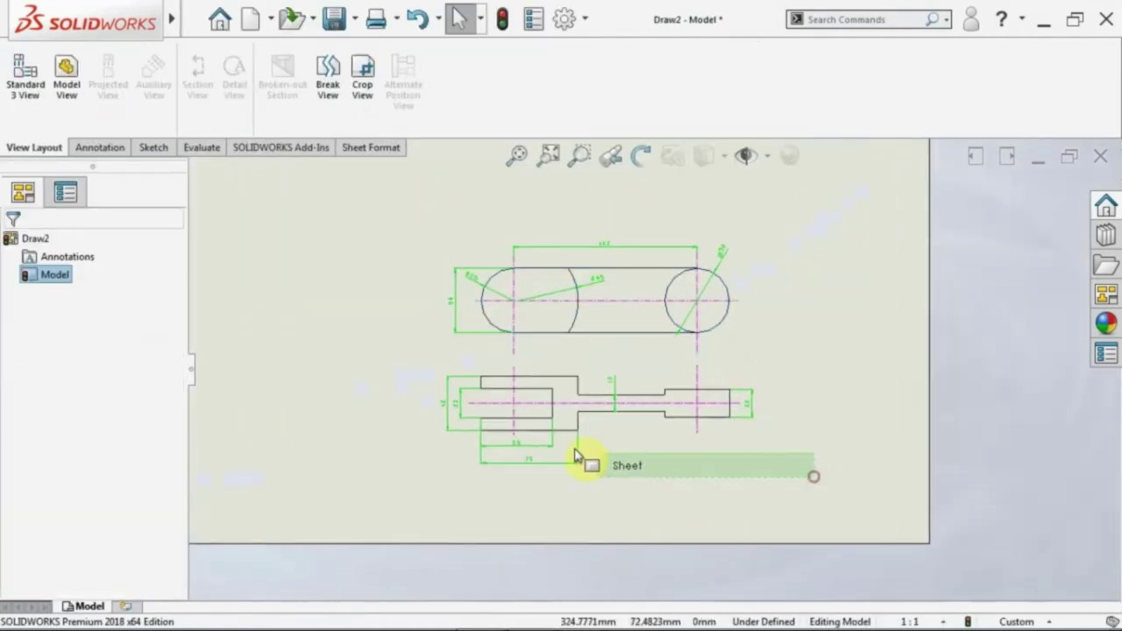
drag(574, 454, 413, 352)
key(ctrl+c)
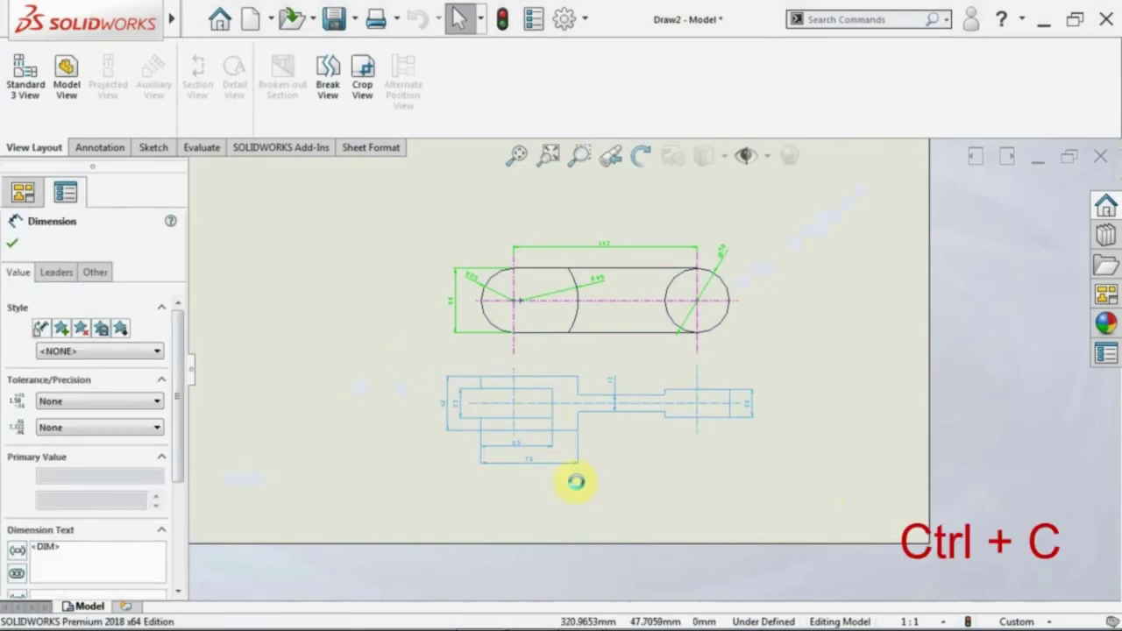
click(599, 331)
mouse_move(172, 18)
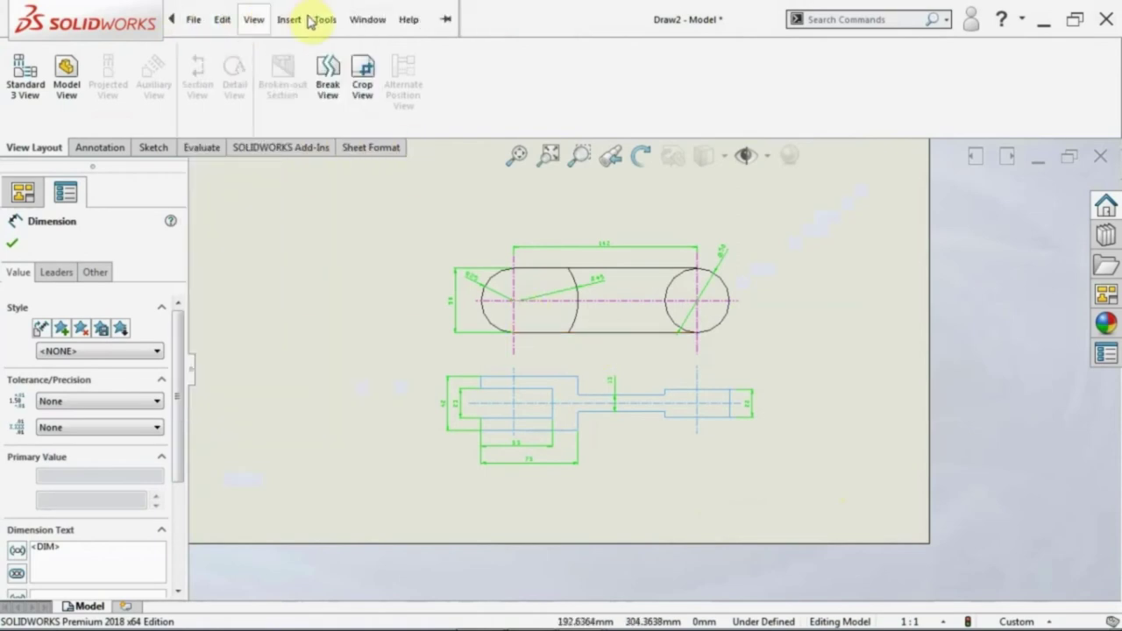
click(368, 19)
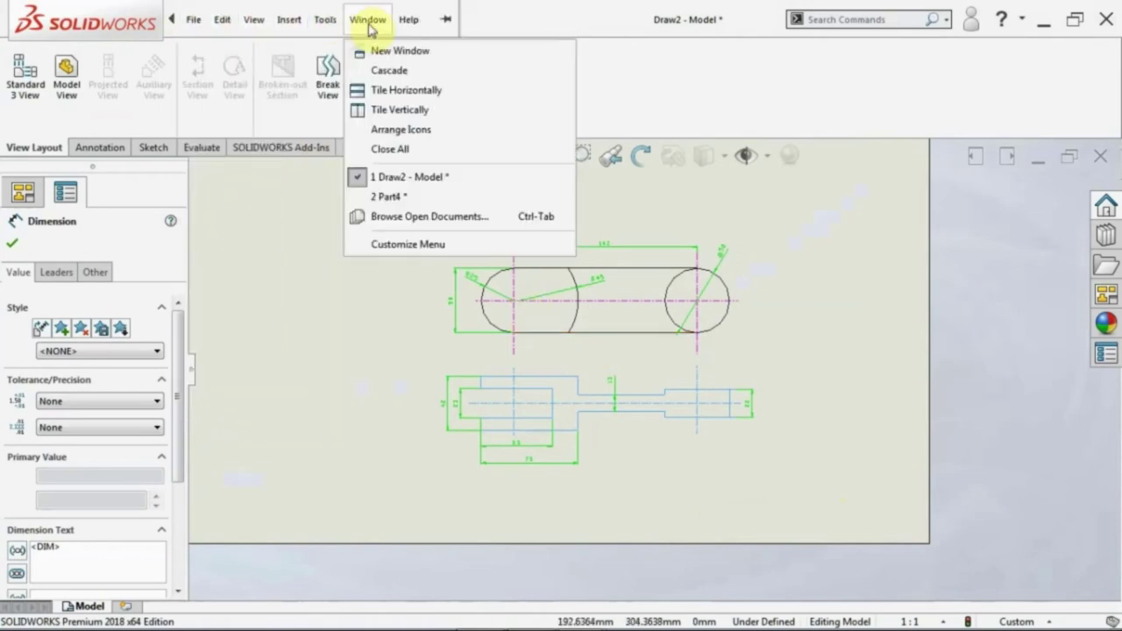
click(411, 197)
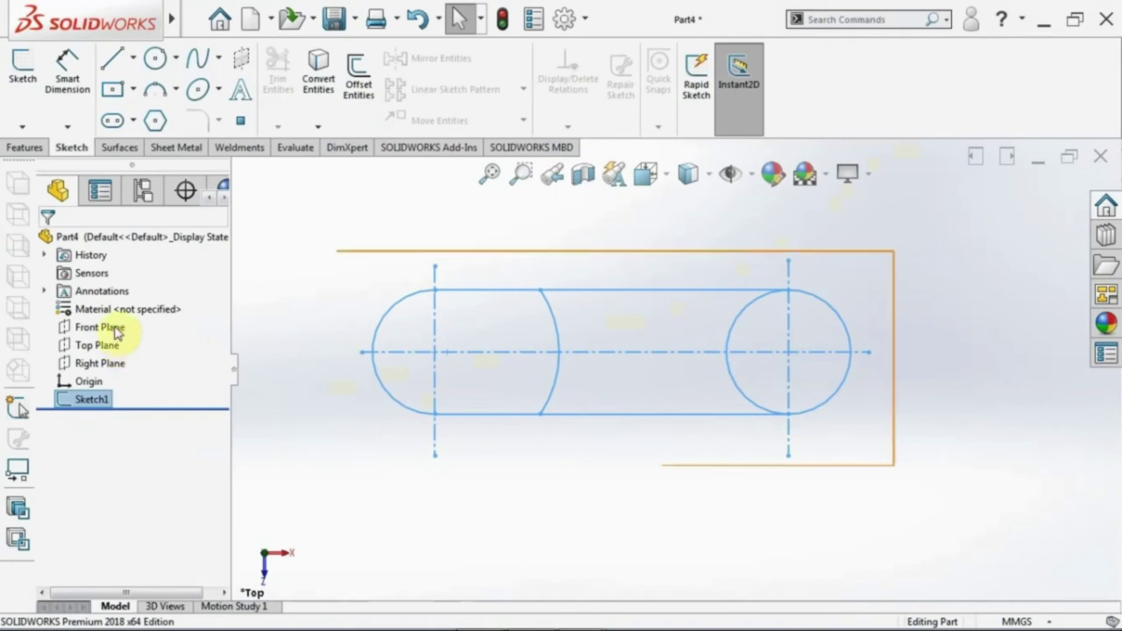
Start Sketch2 on the Front Plane in Front view and paste the fork-and-bar outline with centerlines
click(110, 327)
click(140, 305)
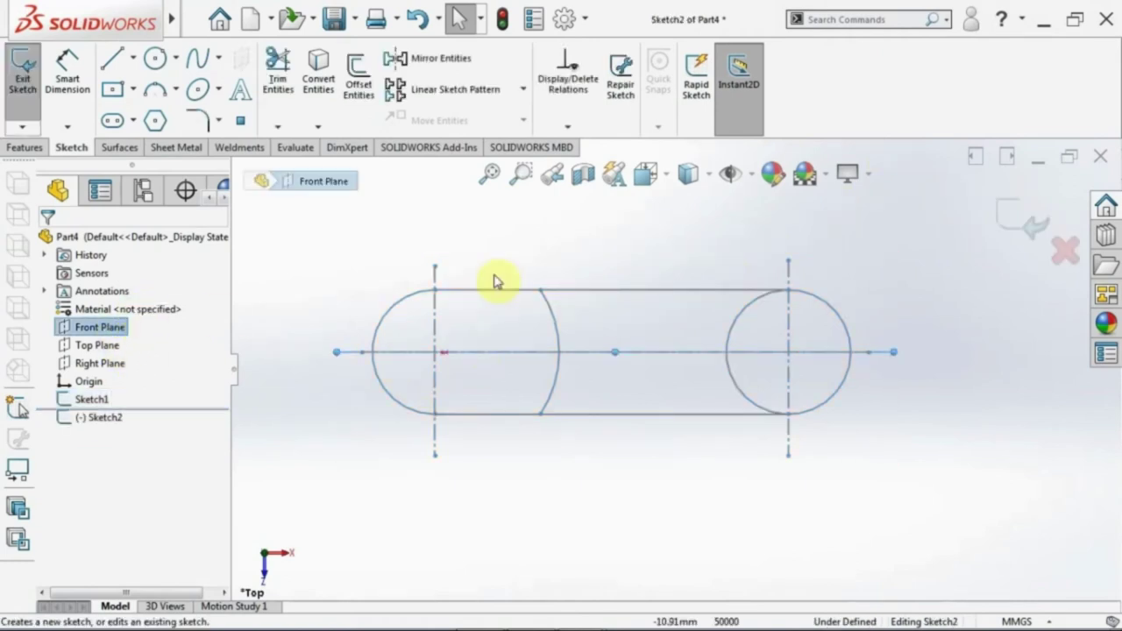
click(646, 173)
click(775, 306)
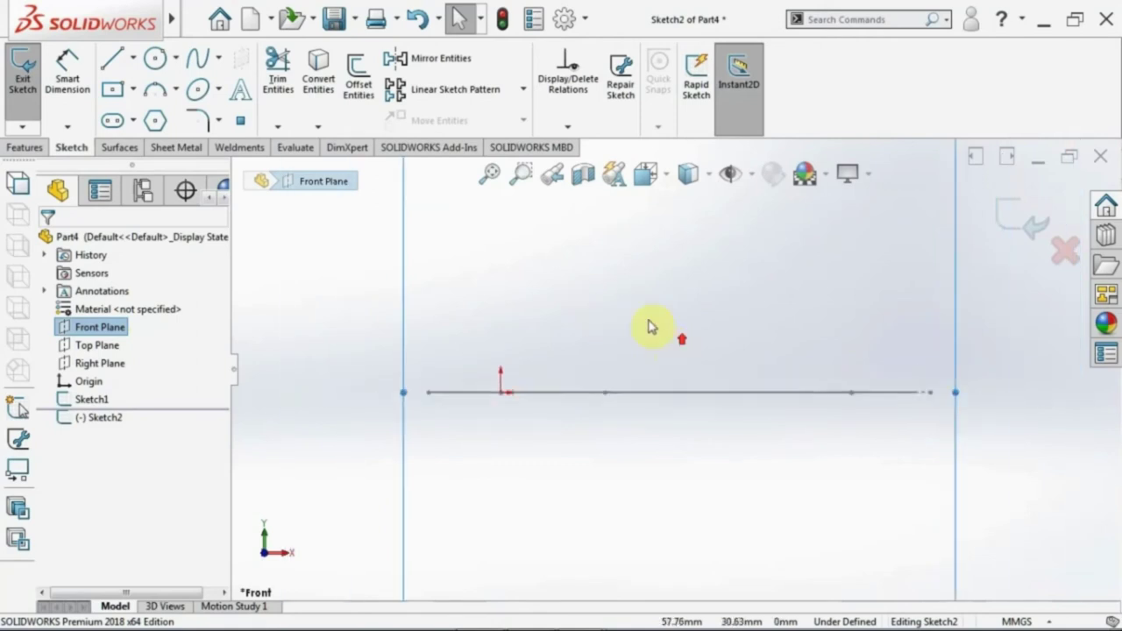
key(ctrl+v)
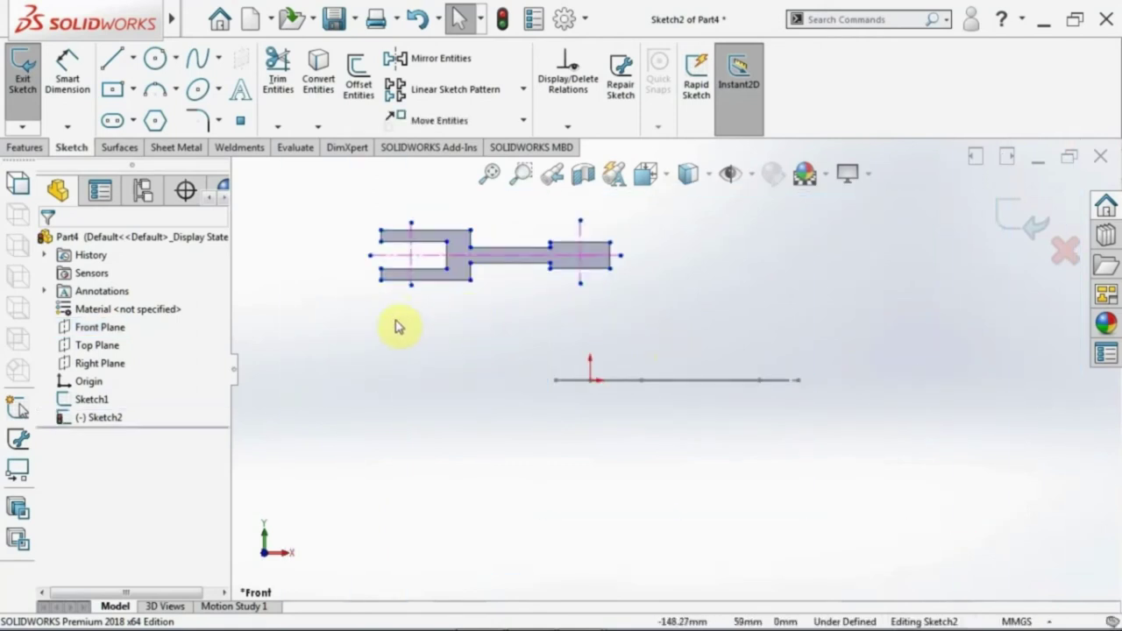
scroll(458, 229, up, 2)
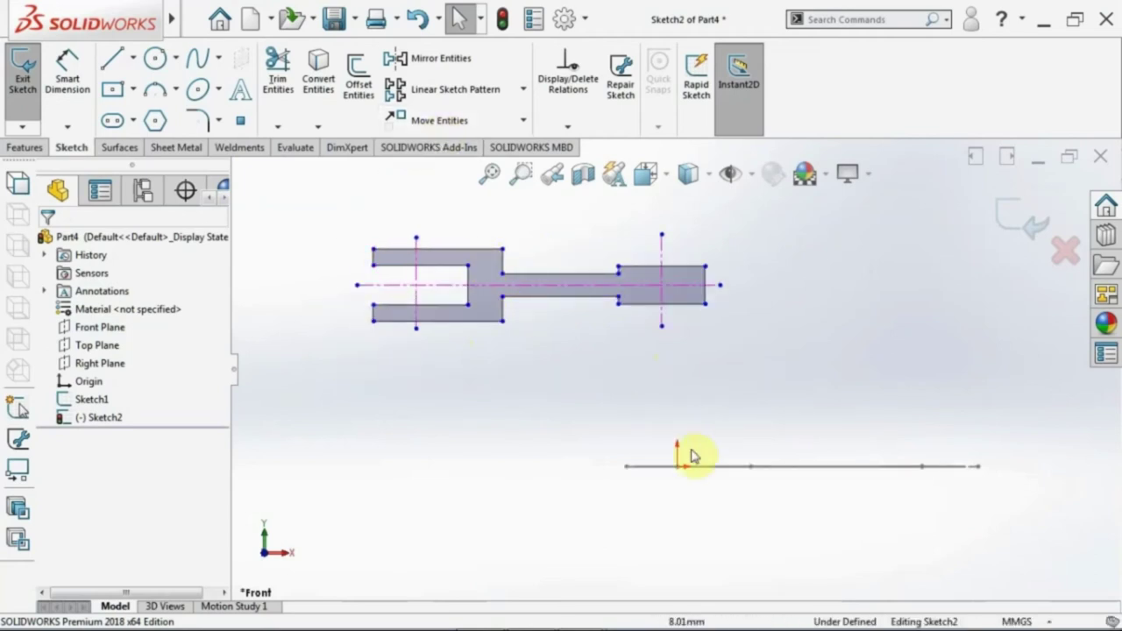
Place a sketch point where the fork's centrelines cross
click(245, 123)
scroll(462, 333, up, 2)
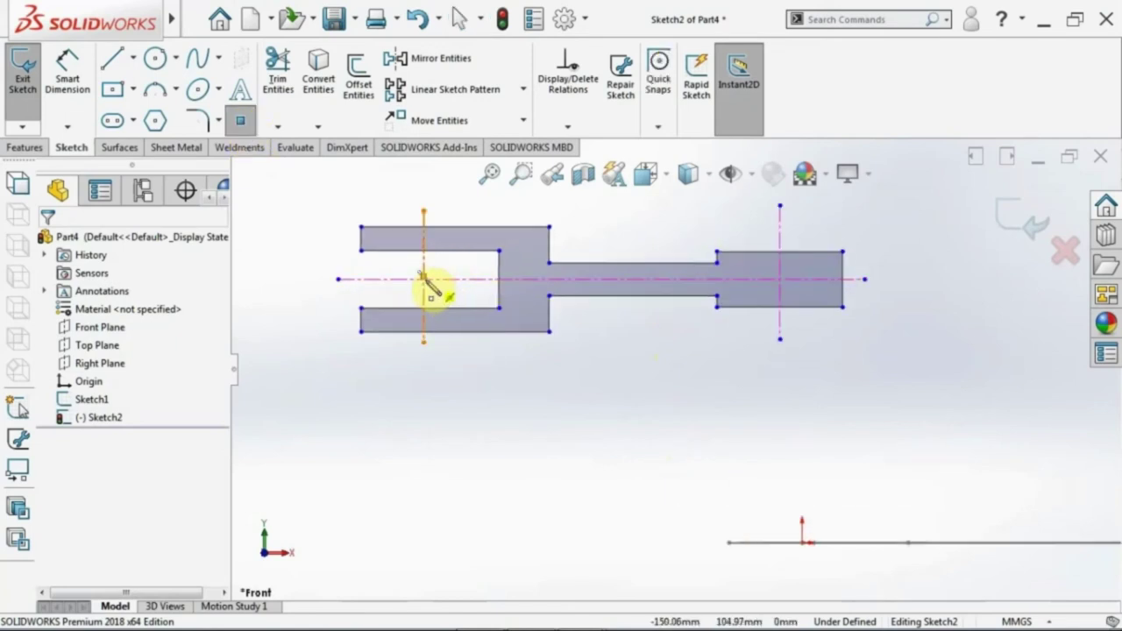
scroll(433, 289, down, 1)
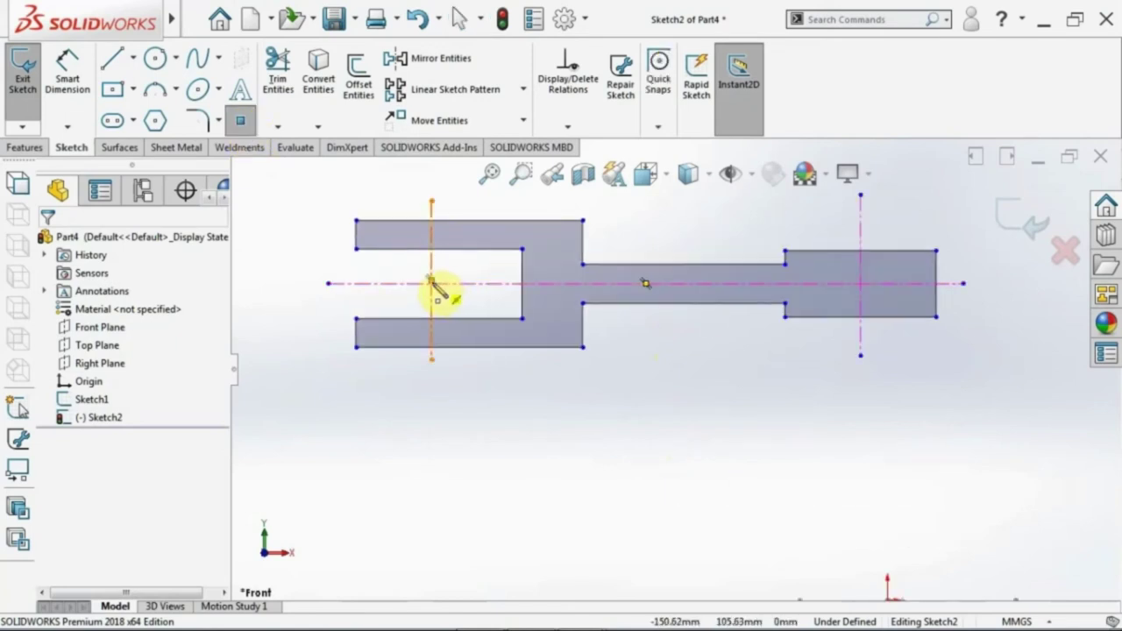
scroll(438, 291, down, 2)
scroll(481, 303, down, 1)
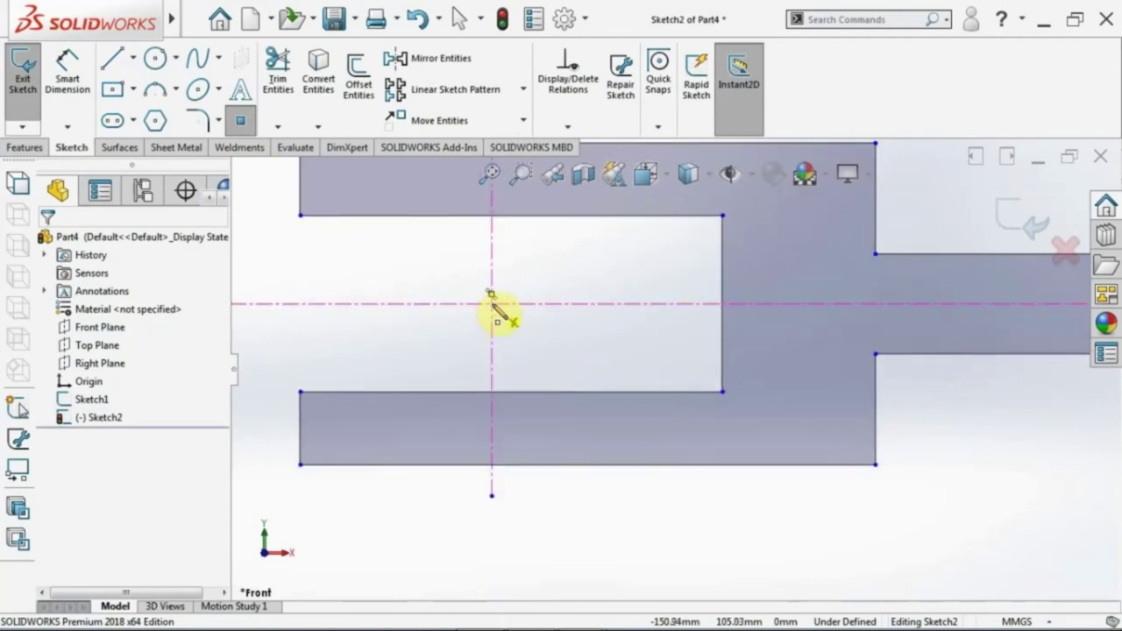
click(492, 303)
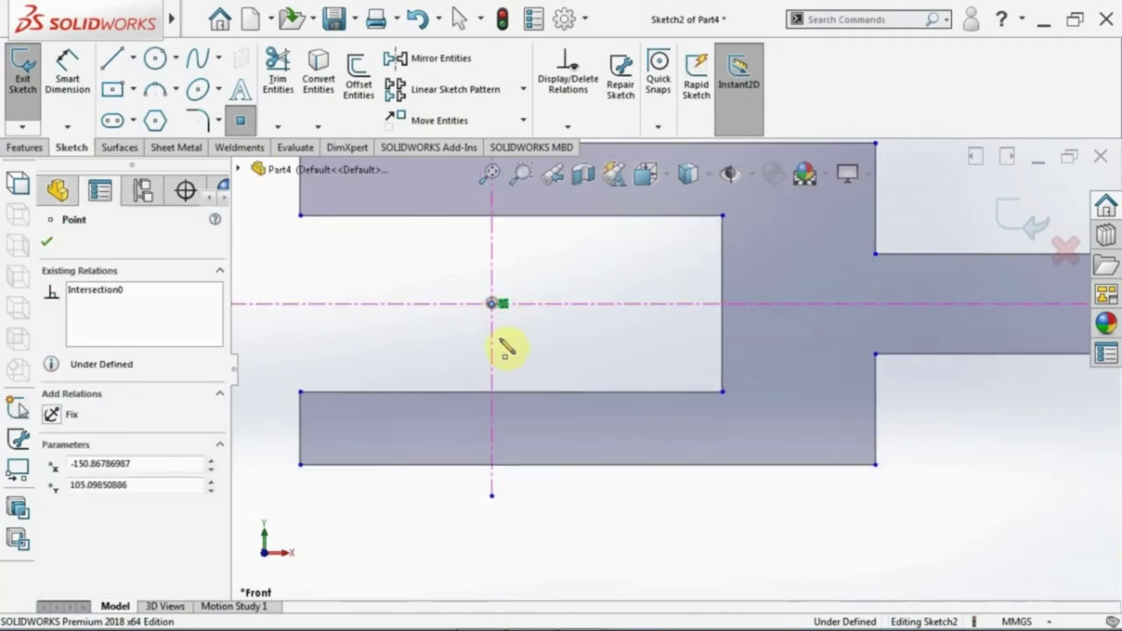
right_click(385, 255)
key(Escape)
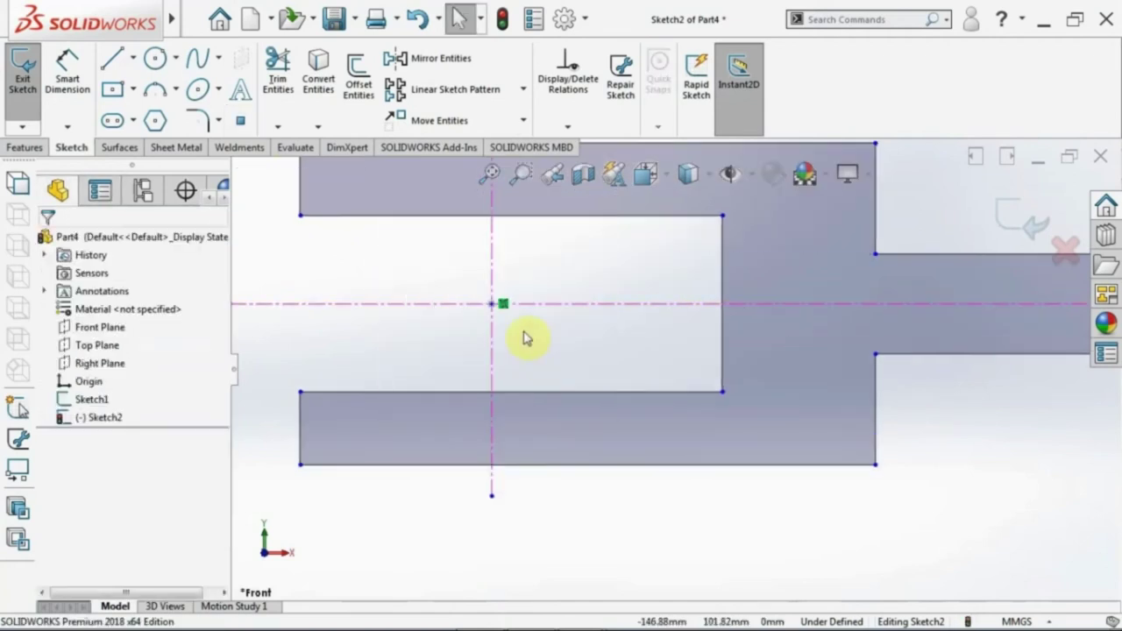
Make the point coincident with the horizontal and the vertical centreline
click(492, 304)
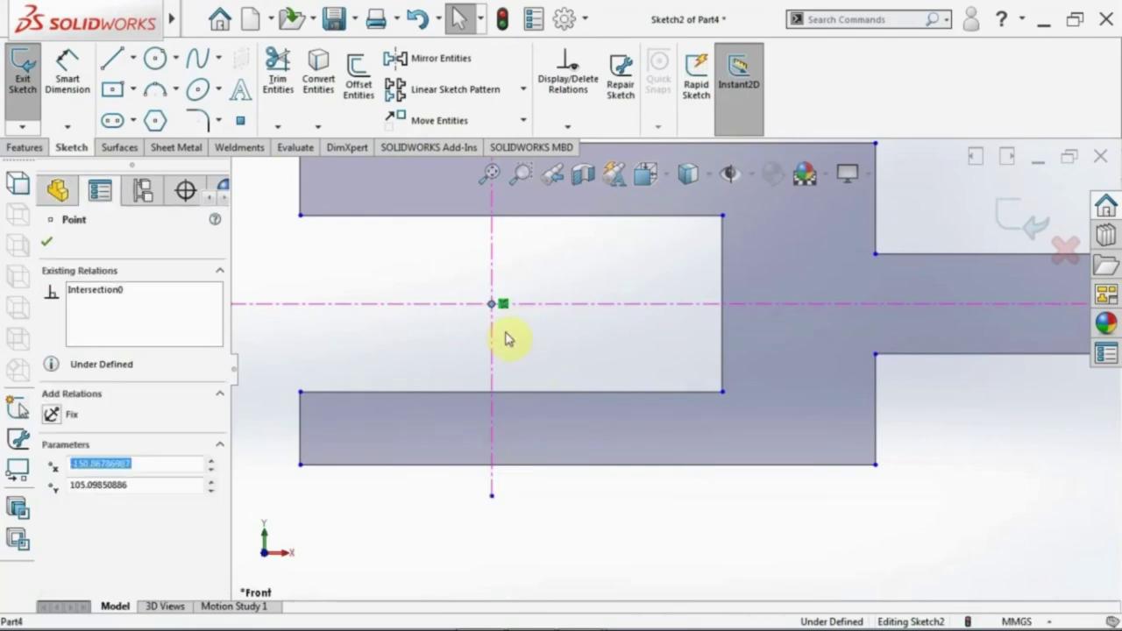
click(527, 304)
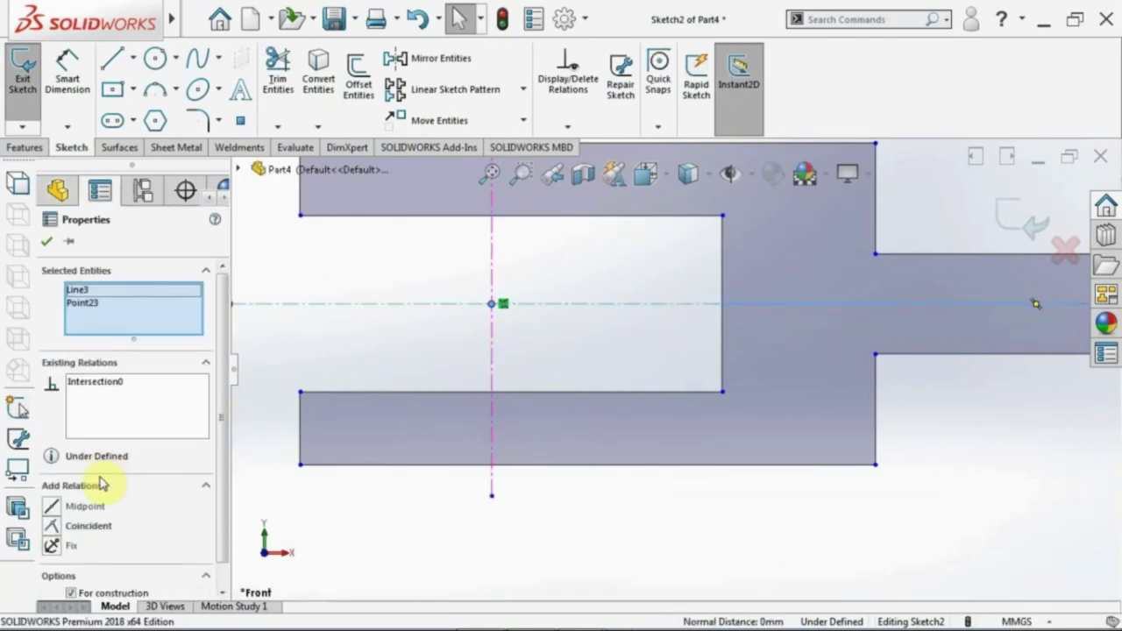
click(87, 526)
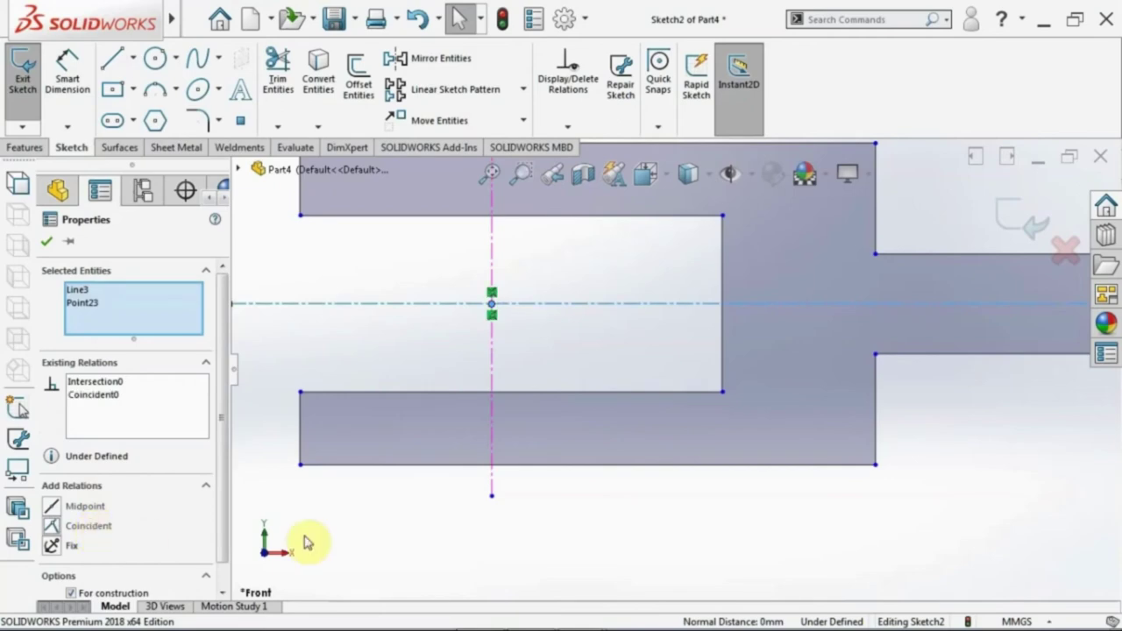
click(331, 528)
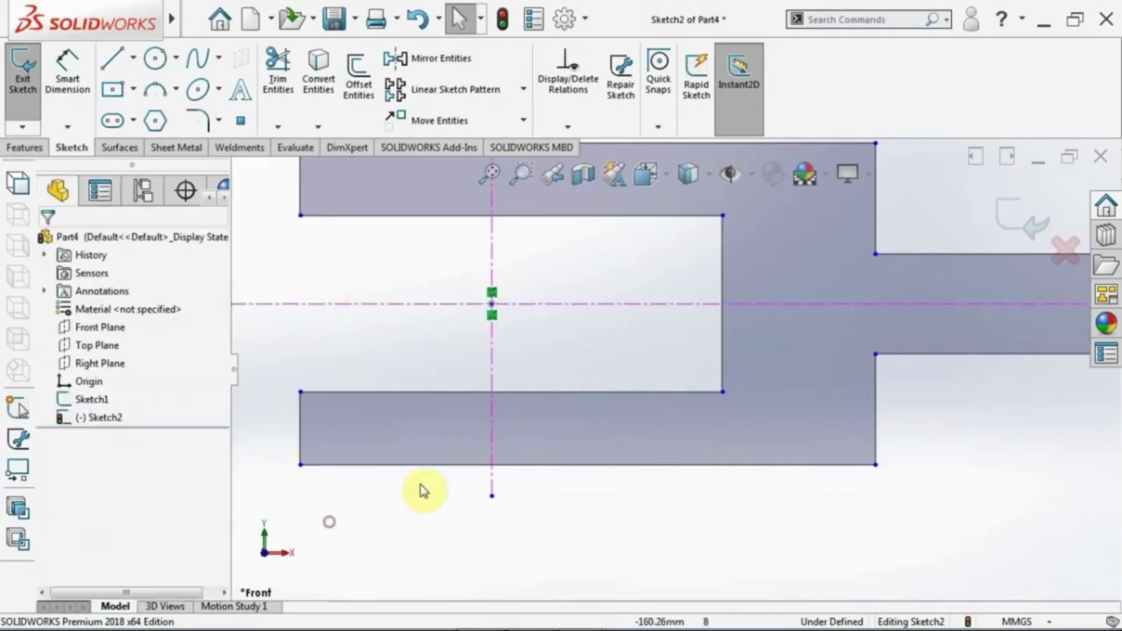
click(492, 305)
ctrl+click(492, 346)
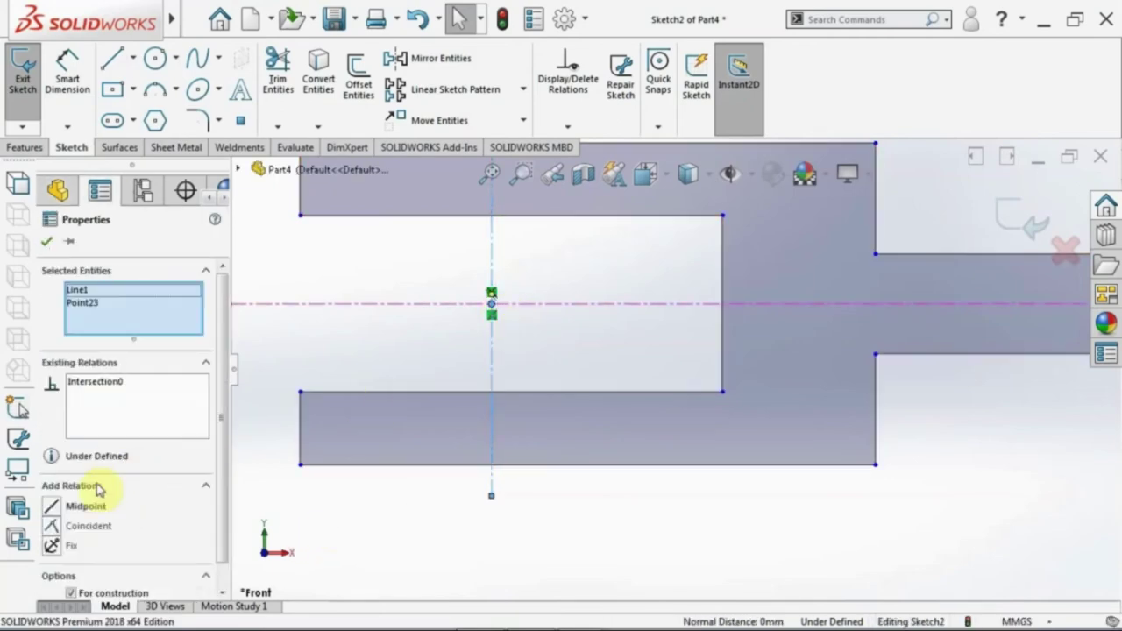
click(95, 526)
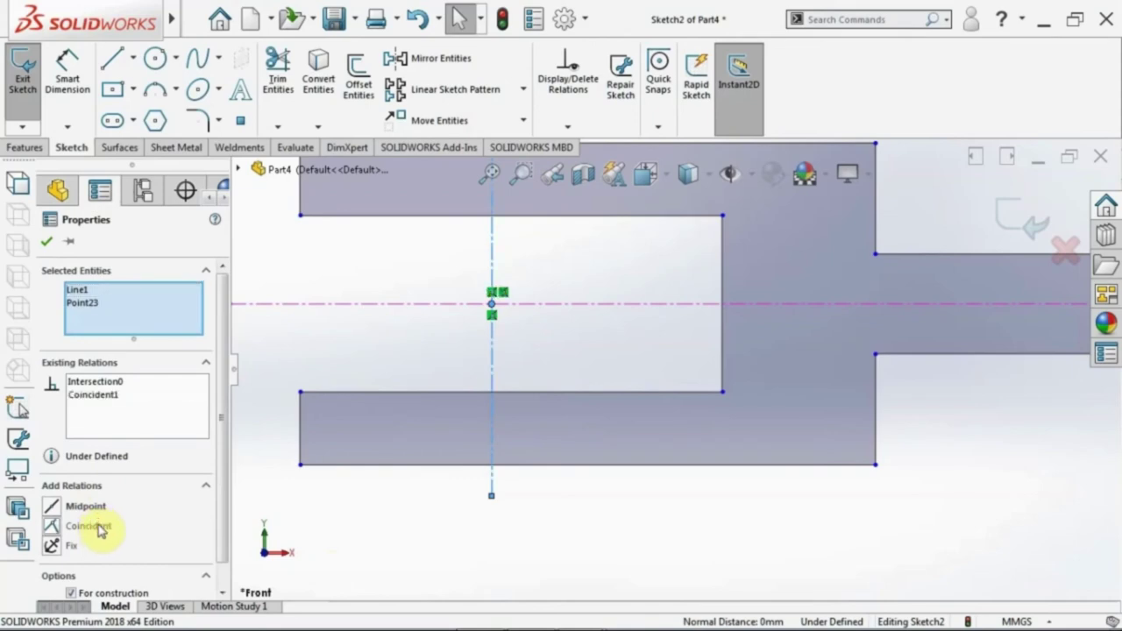
click(466, 561)
scroll(625, 432, up, 3)
scroll(701, 435, up, 3)
scroll(815, 435, up, 2)
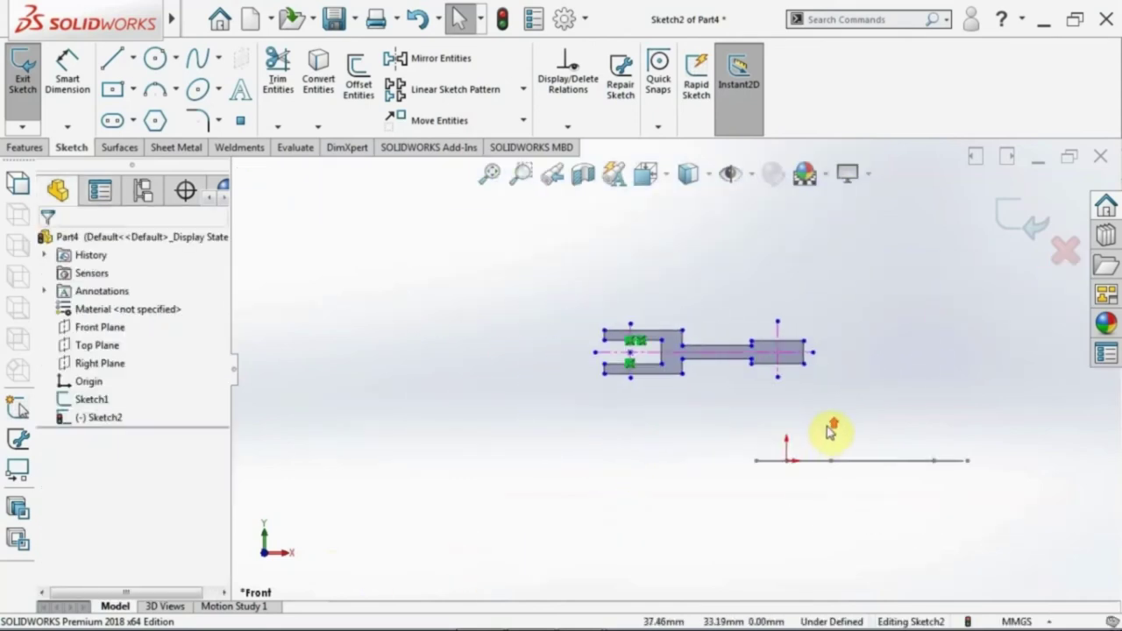
scroll(834, 433, down, 2)
Select the whole pasted profile to move, using the fork's centre point as base point
click(434, 125)
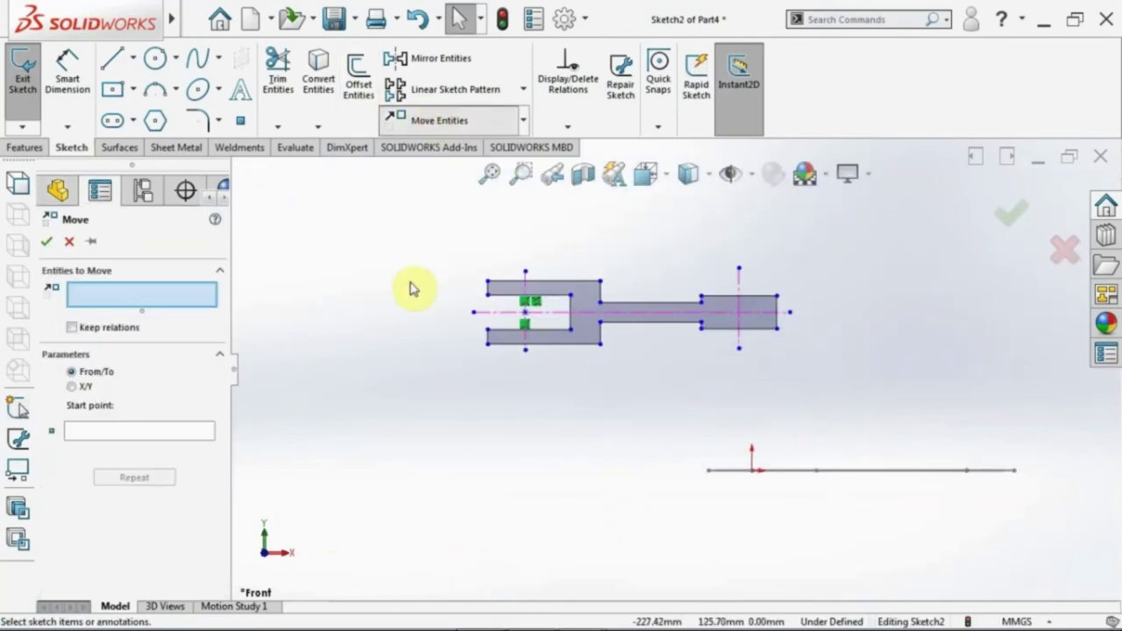
drag(471, 390, 792, 367)
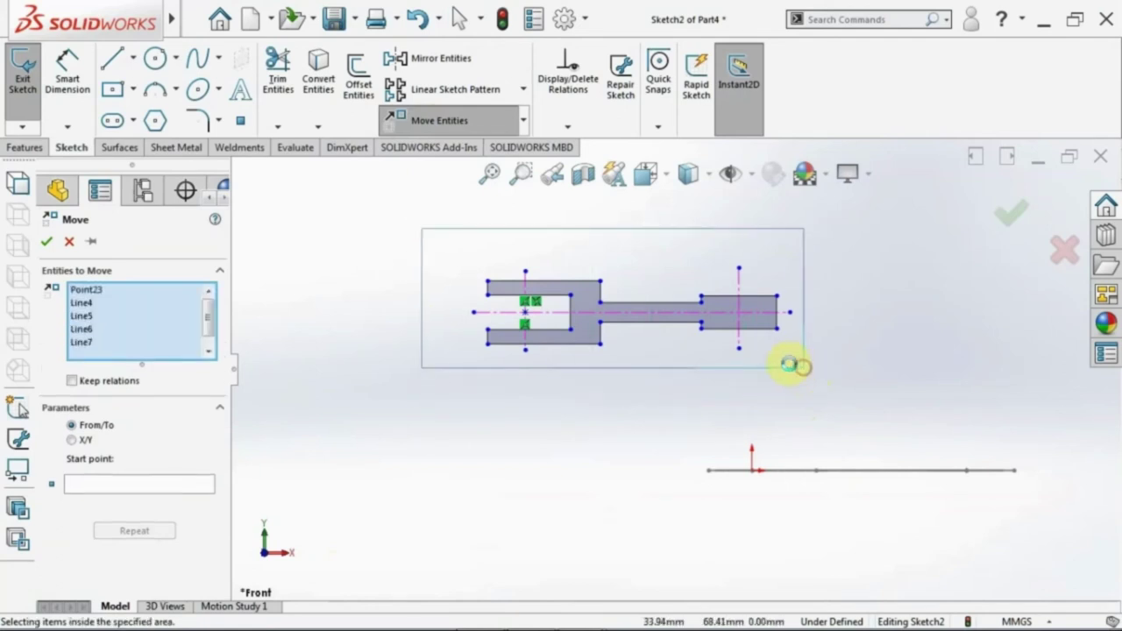
drag(222, 374, 223, 538)
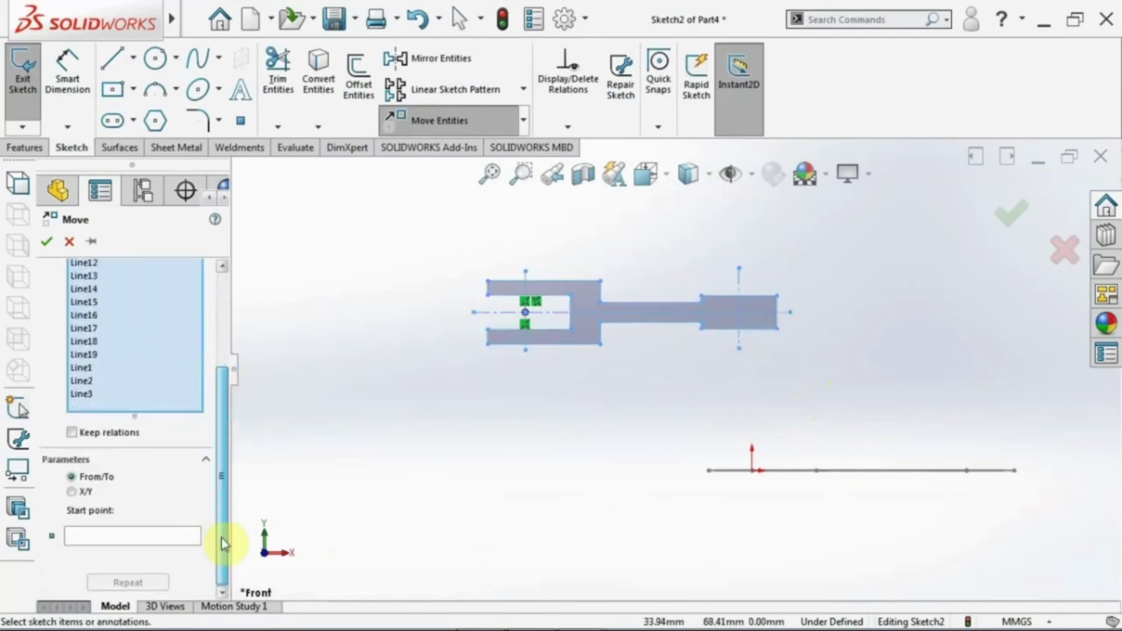
click(122, 536)
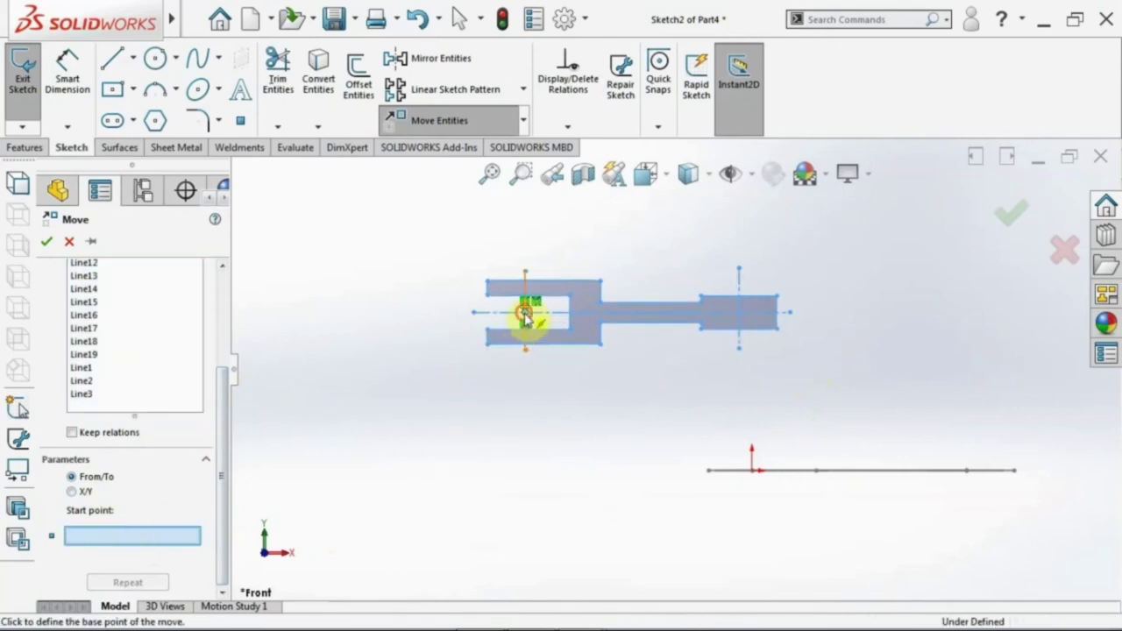
click(525, 318)
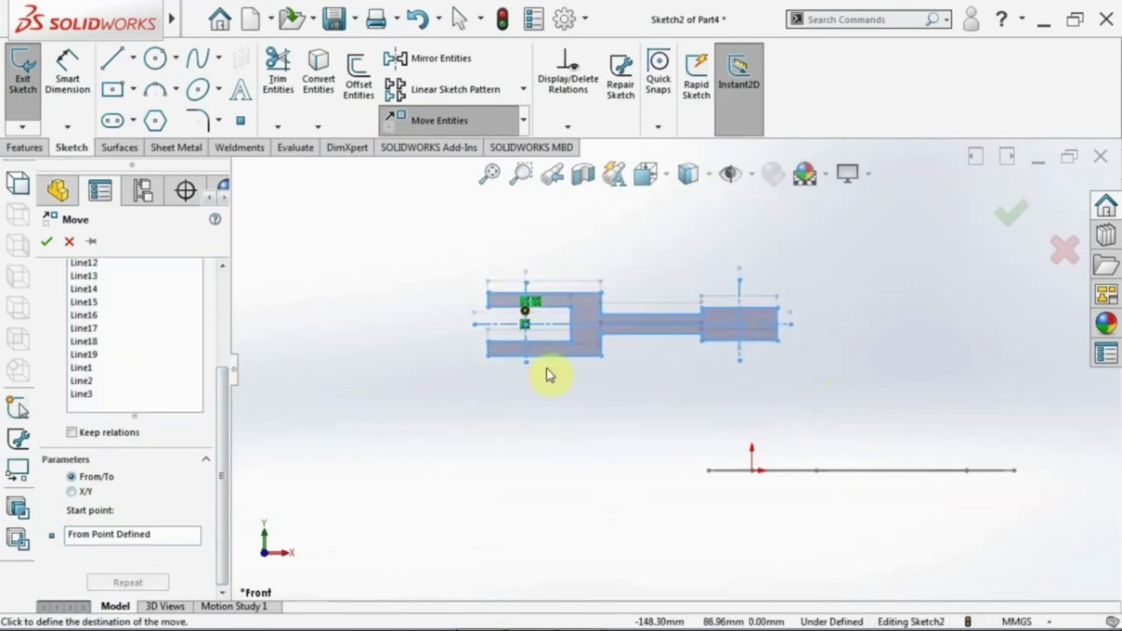
Drop the profile so the centreline crossing lands on the origin
click(757, 474)
scroll(759, 475, down, 2)
scroll(756, 465, down, 2)
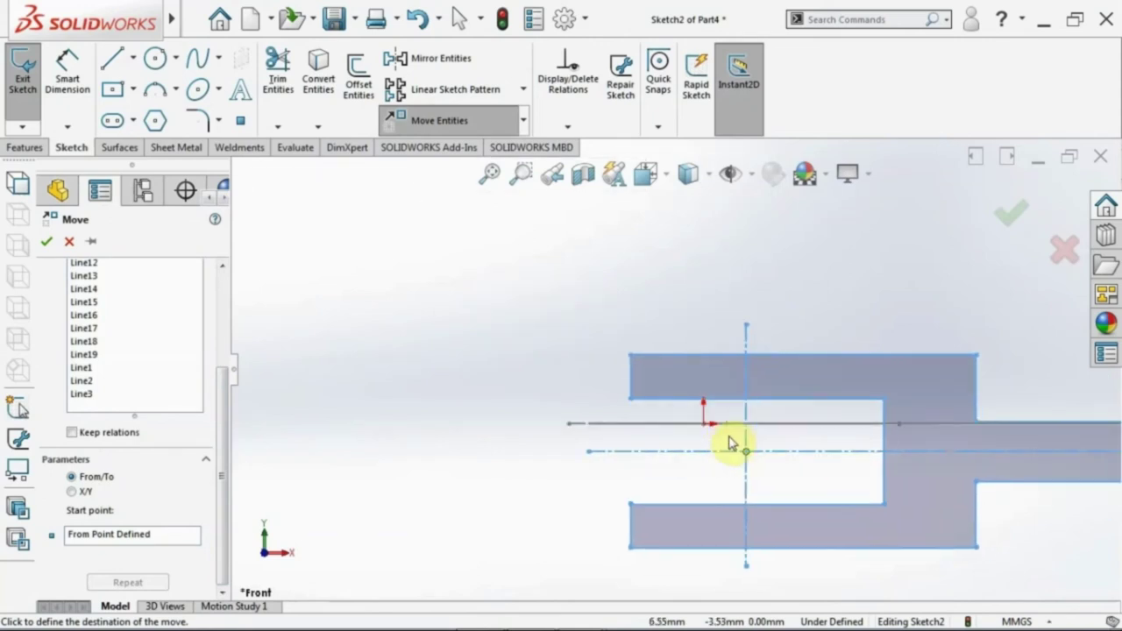
scroll(731, 443, down, 2)
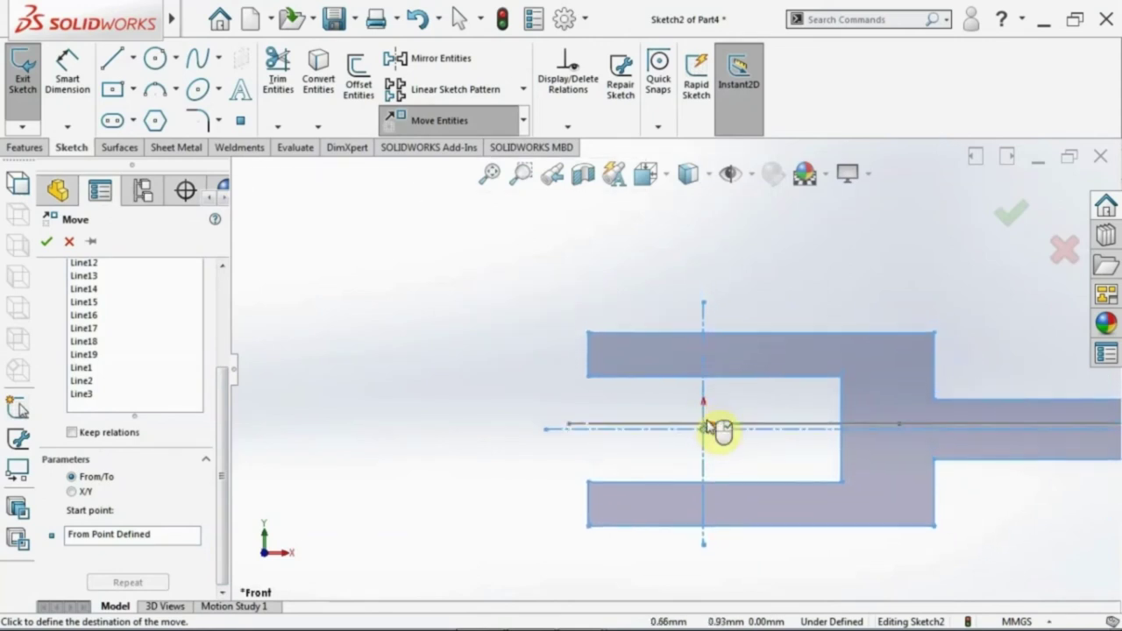
scroll(715, 428, down, 2)
scroll(708, 430, down, 2)
scroll(701, 420, down, 1)
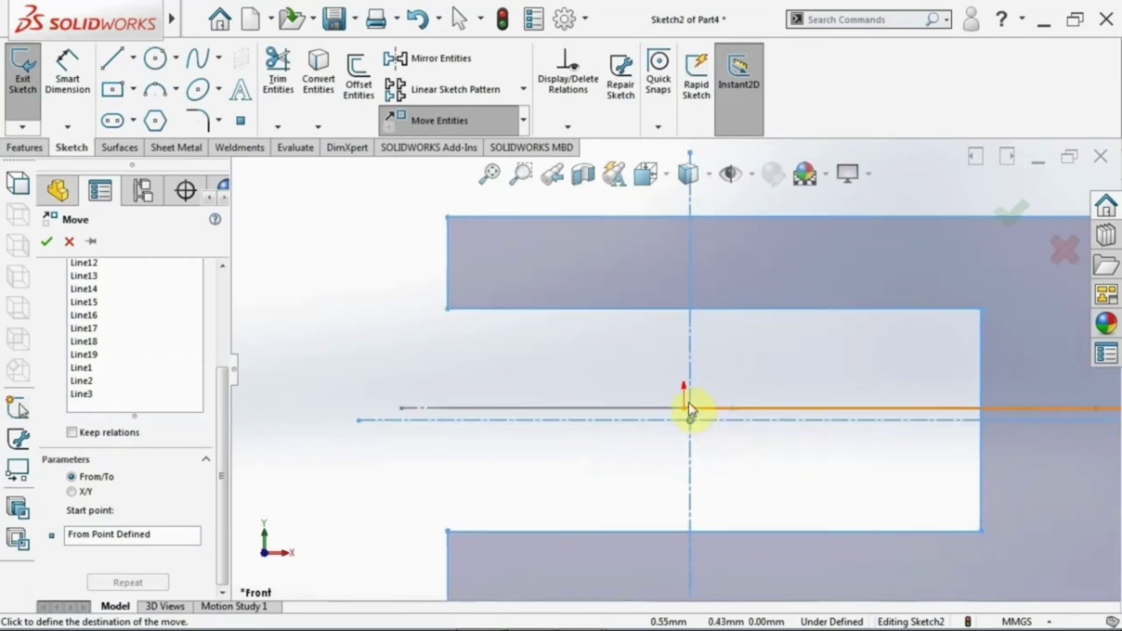
scroll(696, 407, down, 1)
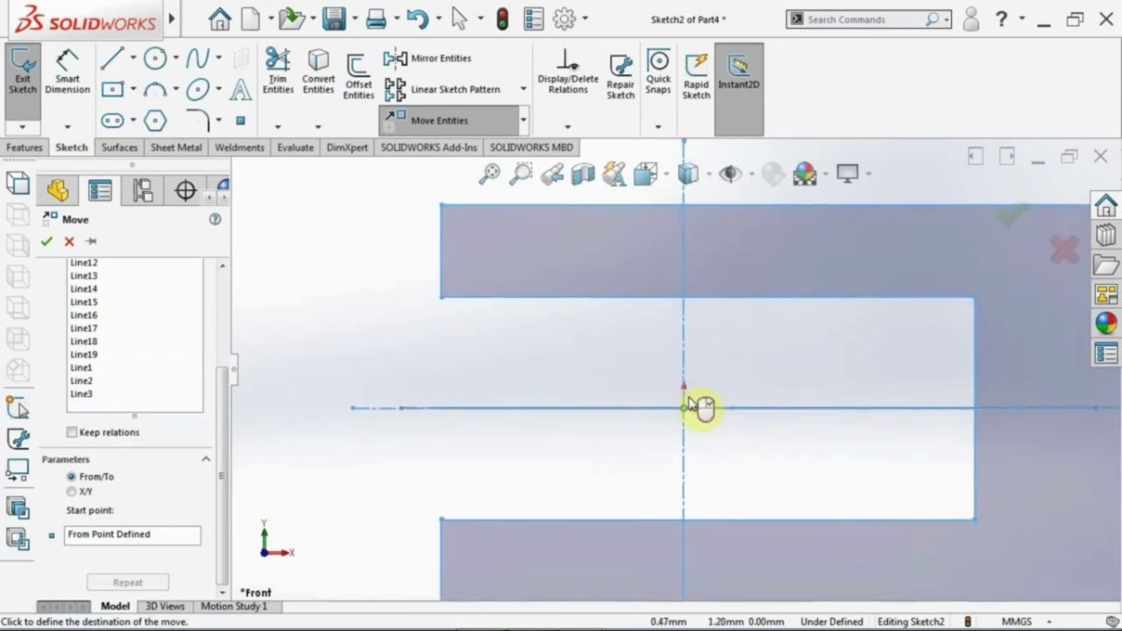
click(687, 401)
scroll(566, 431, up, 2)
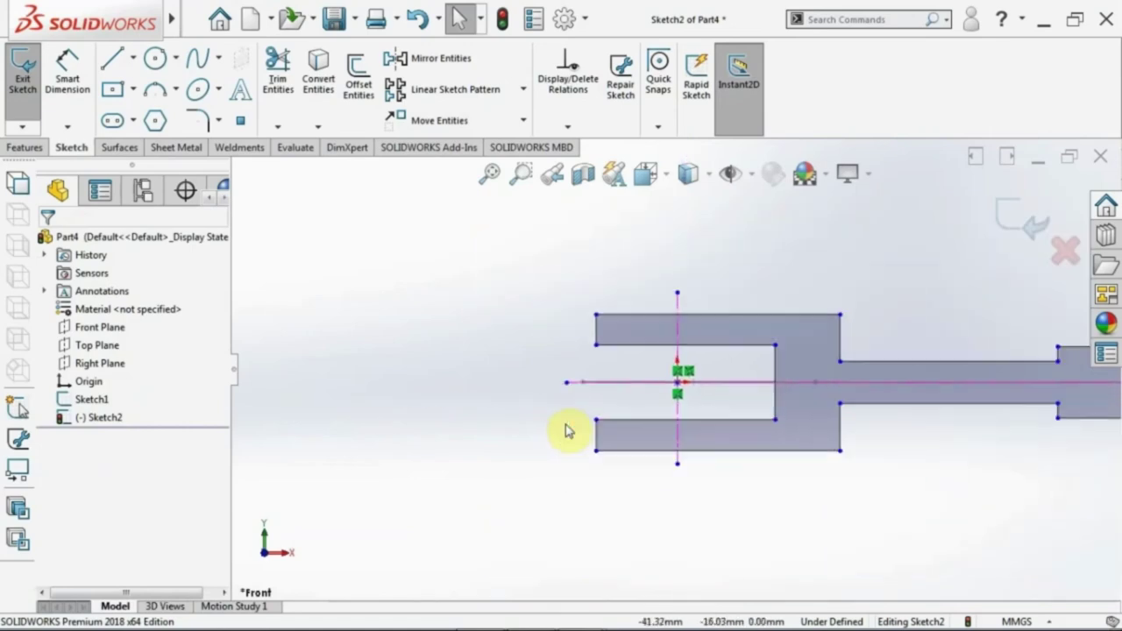
scroll(566, 431, up, 2)
scroll(775, 439, down, 2)
scroll(701, 346, down, 1)
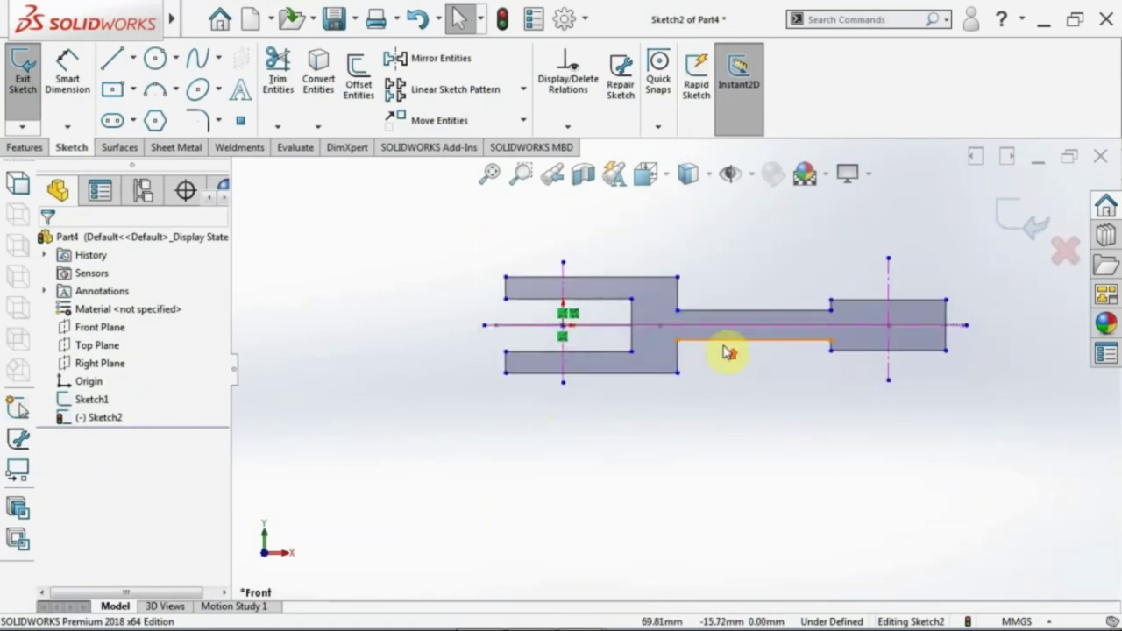
scroll(726, 333, down, 1)
scroll(701, 342, down, 1)
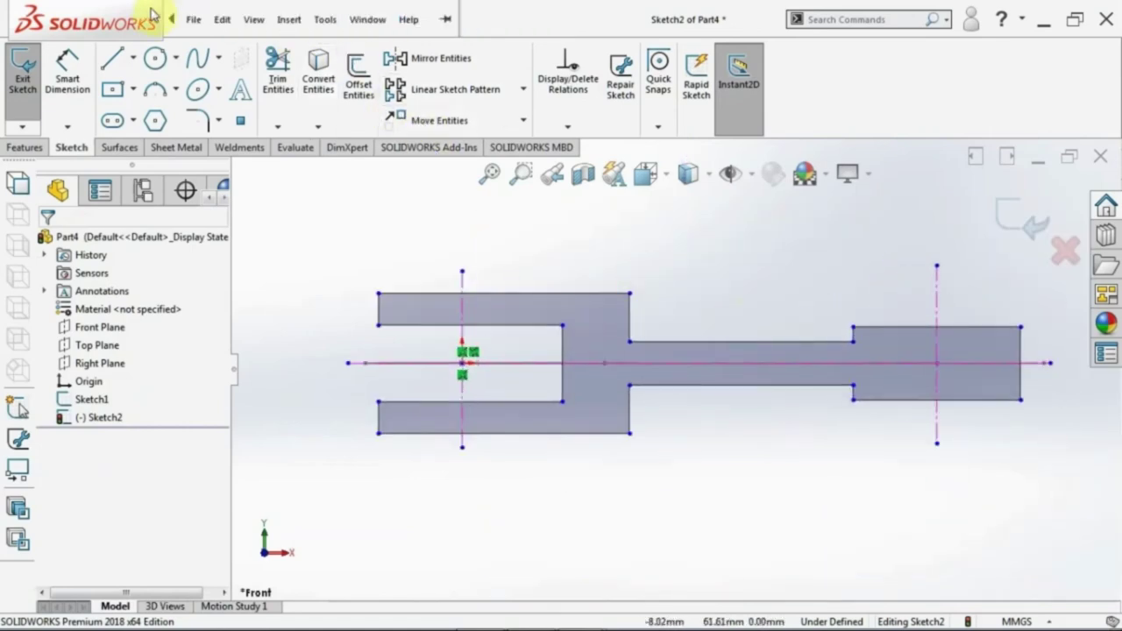
Fully define Sketch2 with automatic dimensions and relations
click(324, 20)
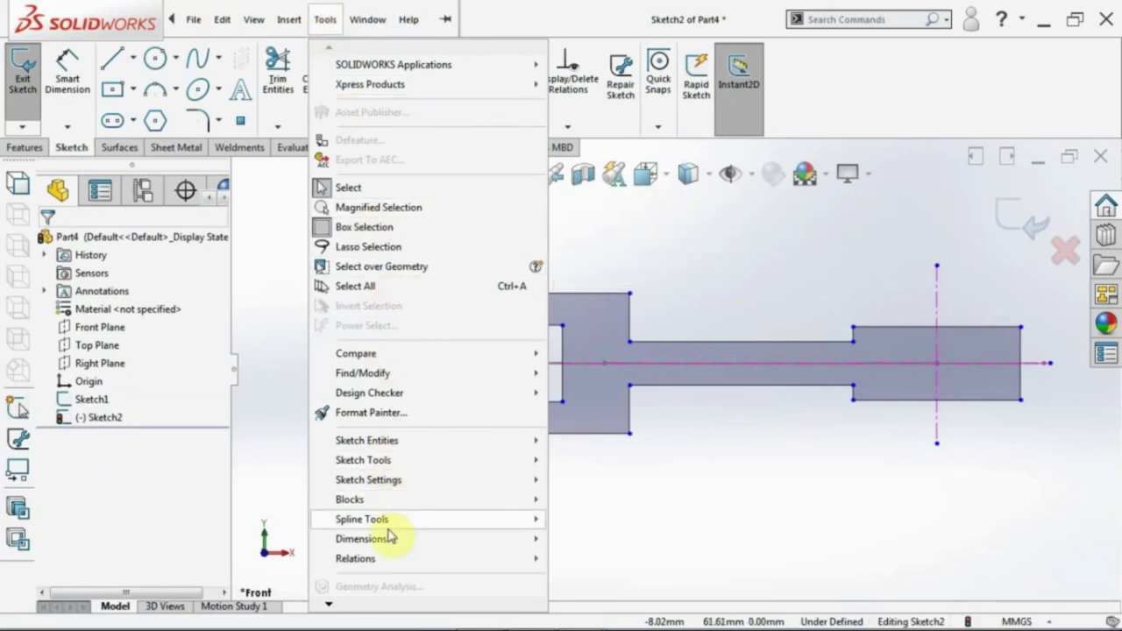
click(585, 520)
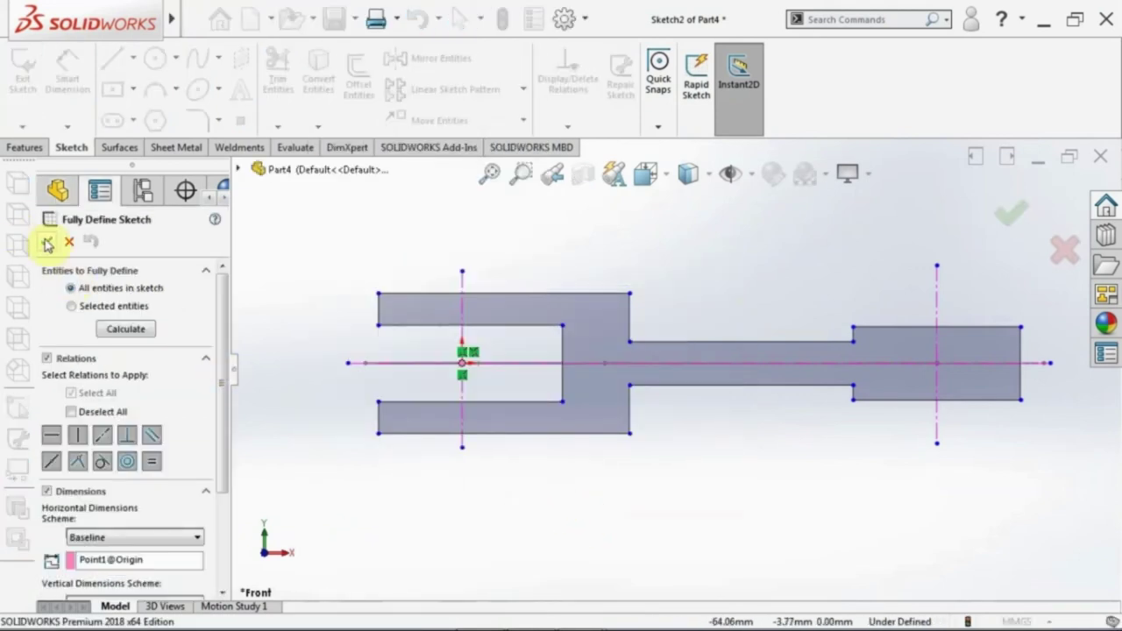
click(44, 240)
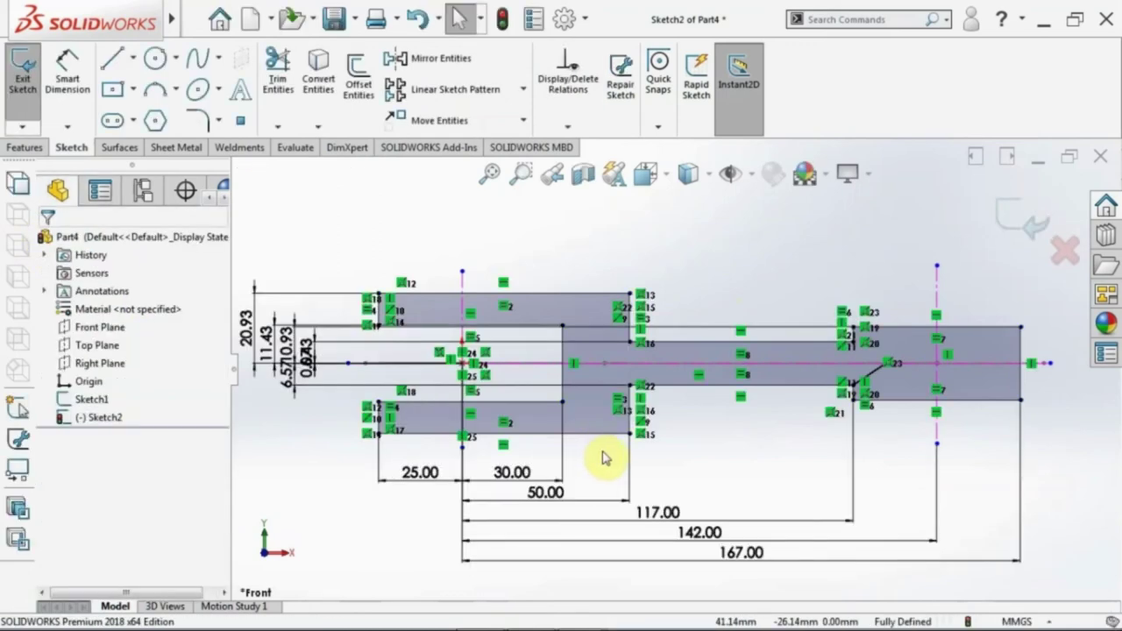
key(f)
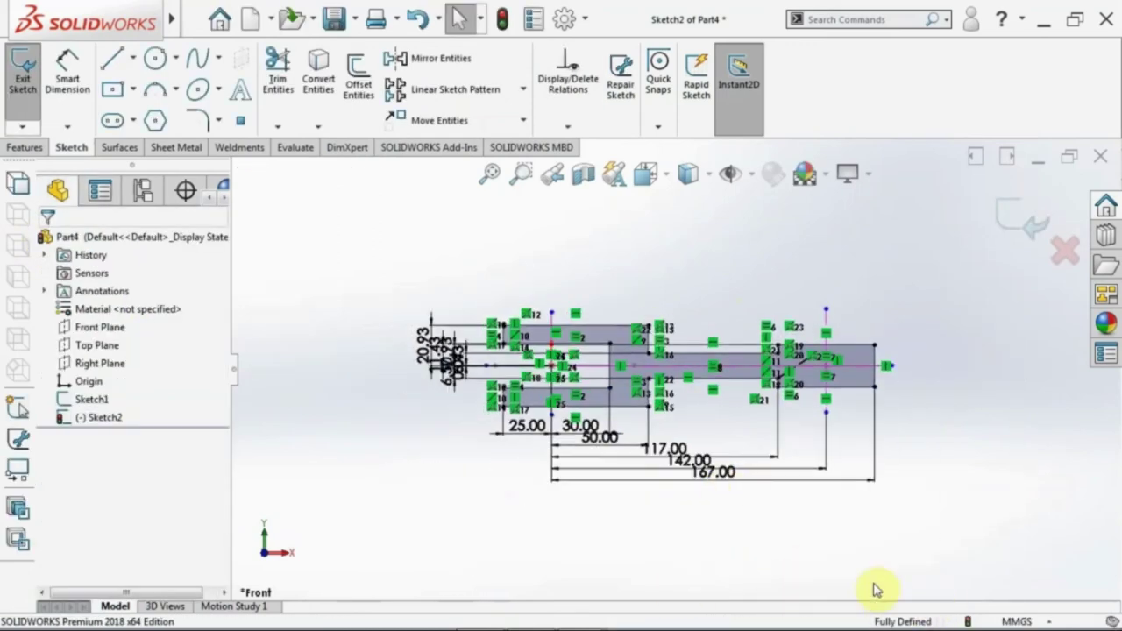
scroll(666, 399, down, 2)
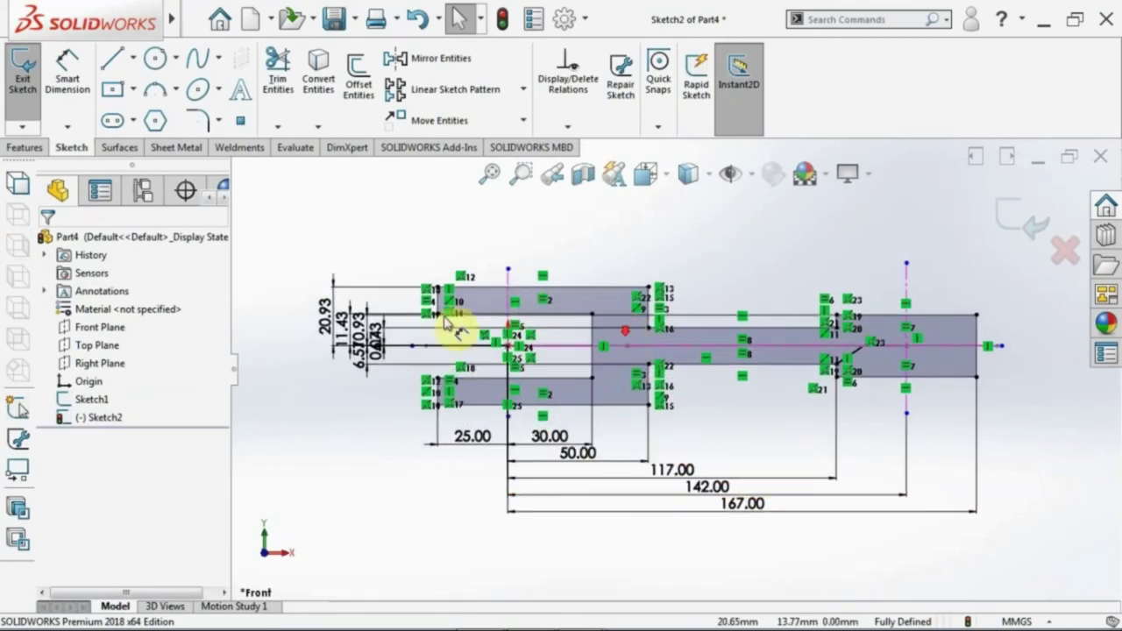
scroll(455, 331, down, 1)
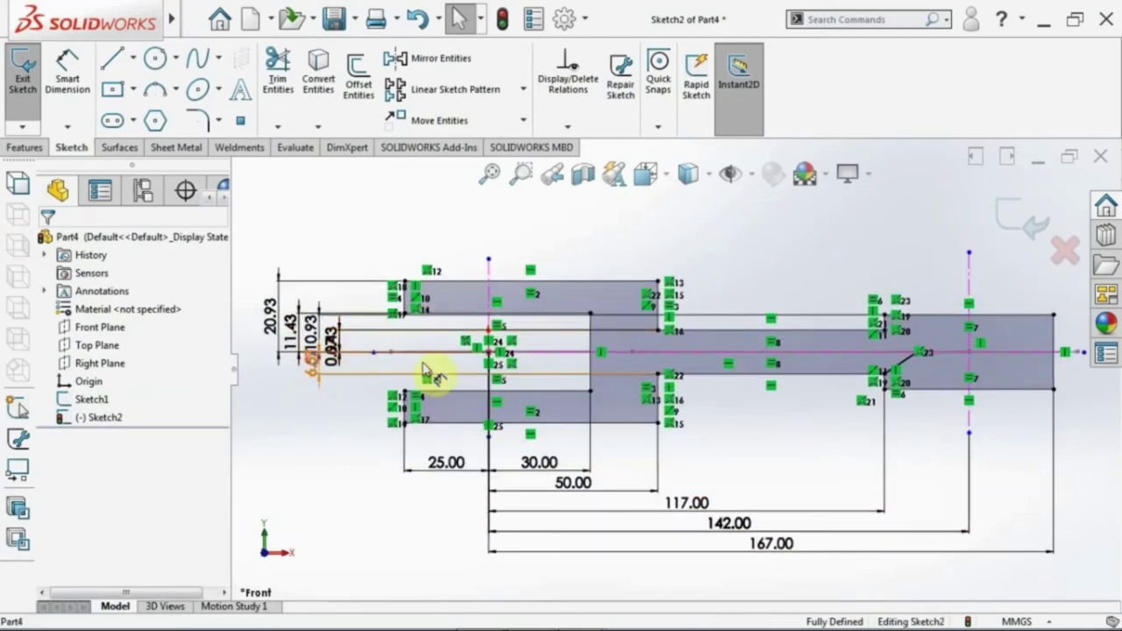
Move the crowded 6.57, 6.43, 0.07 and 11.43 dimension labels to clear spots
click(810, 431)
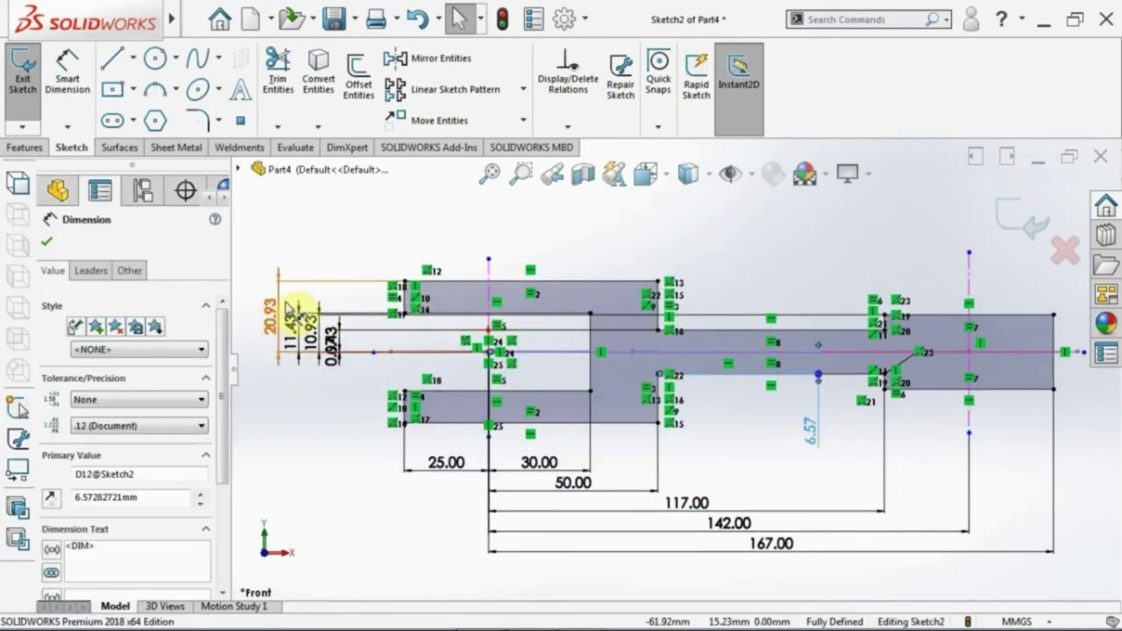
click(394, 352)
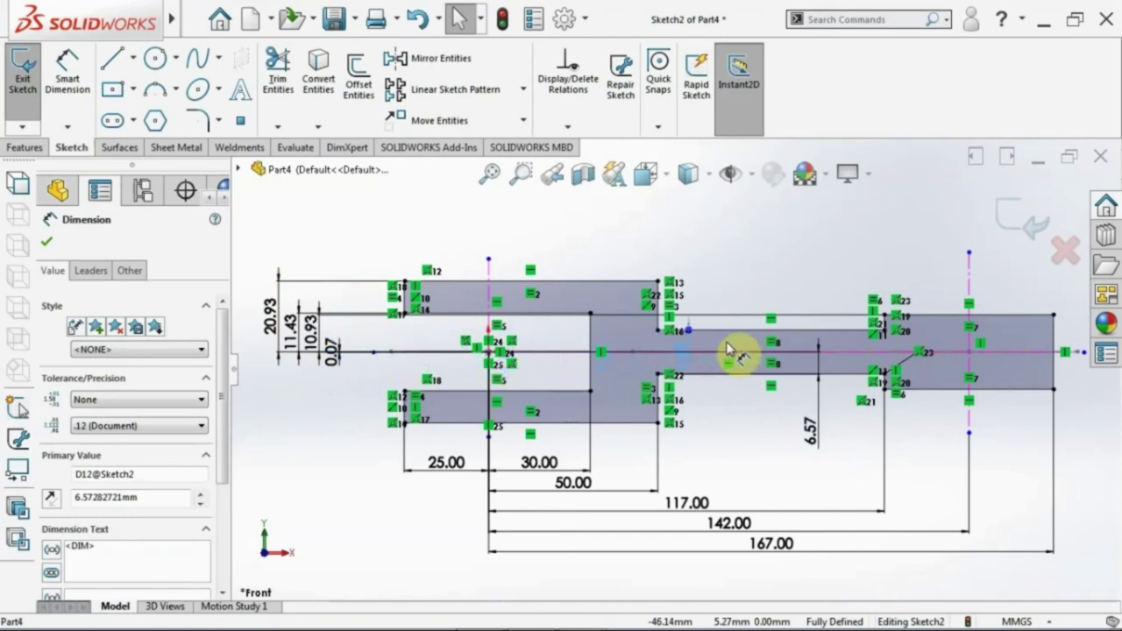
mouse_move(331, 350)
mouse_down()
mouse_move(376, 351)
mouse_move(355, 337)
mouse_move(322, 342)
mouse_up()
click(358, 451)
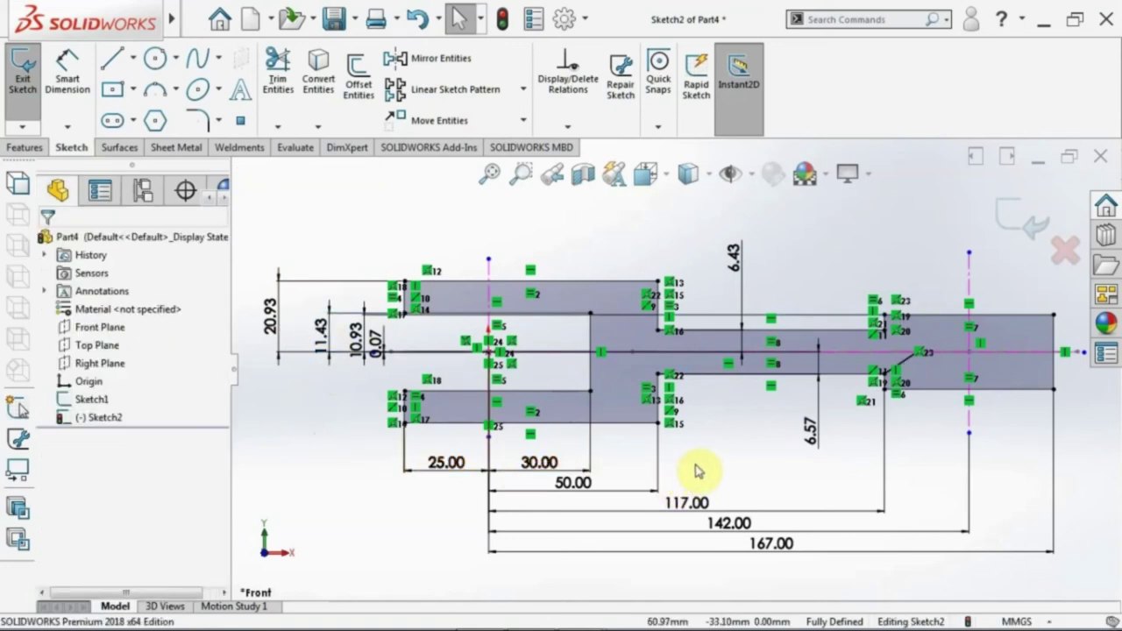
Tilt the view to see the fork sketch in 3-D and exit Sketch2
scroll(692, 473, up, 2)
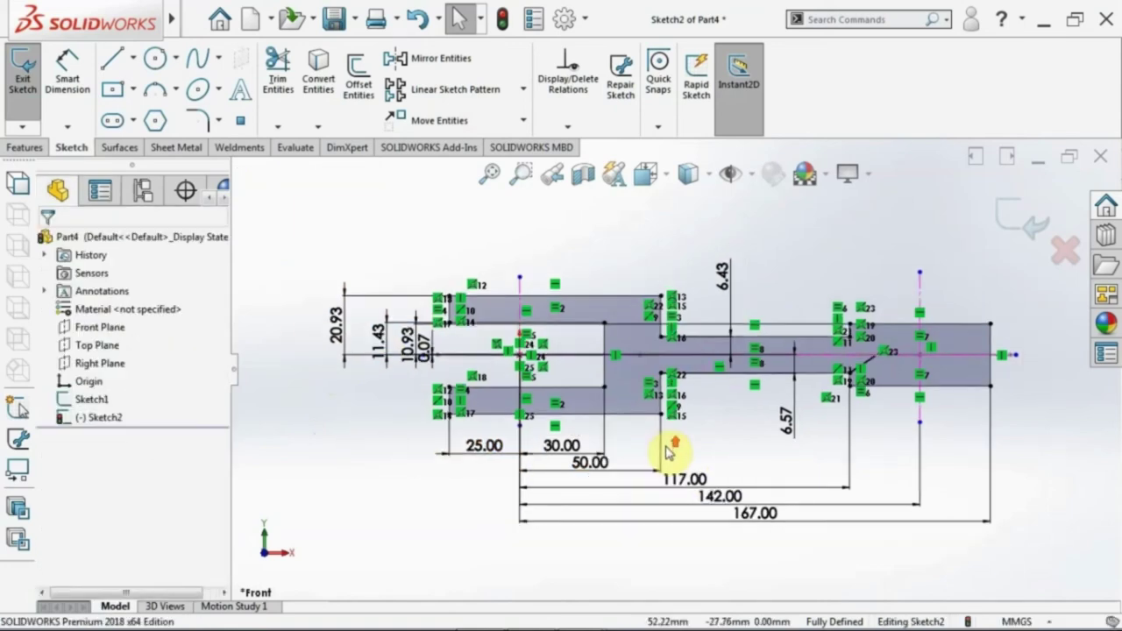
scroll(671, 446, up, 2)
scroll(611, 275, down, 3)
mouse_move(631, 333)
middle_down()
mouse_move(638, 425)
mouse_move(575, 413)
middle_up()
scroll(543, 405, down, 3)
scroll(515, 397, down, 1)
scroll(517, 395, up, 1)
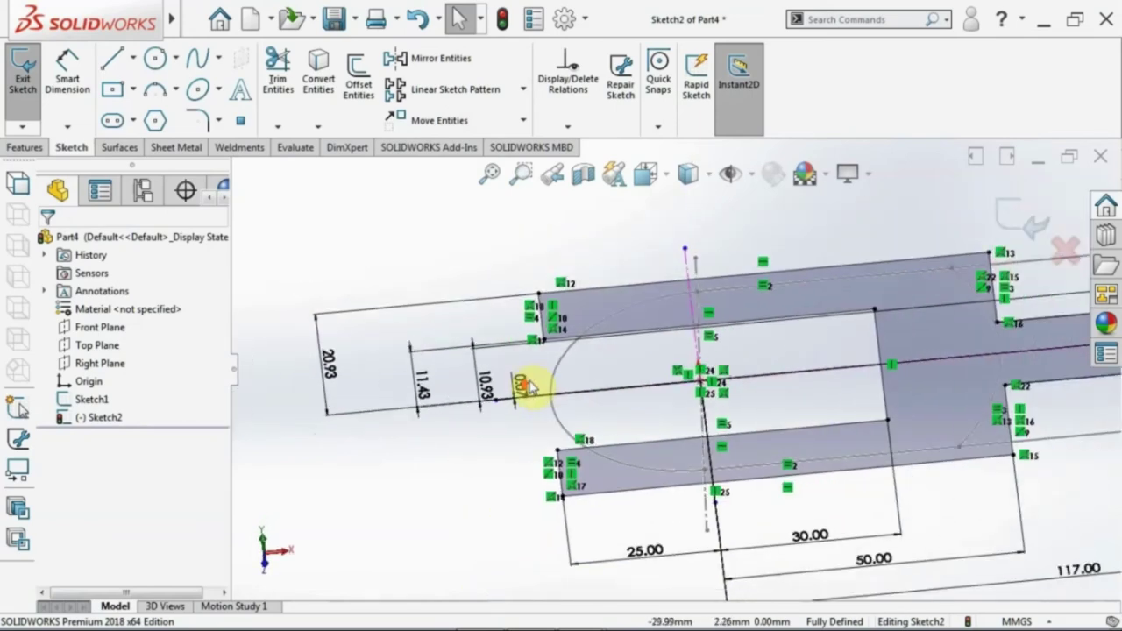
scroll(525, 383, up, 2)
scroll(806, 410, down, 1)
scroll(806, 410, up, 1)
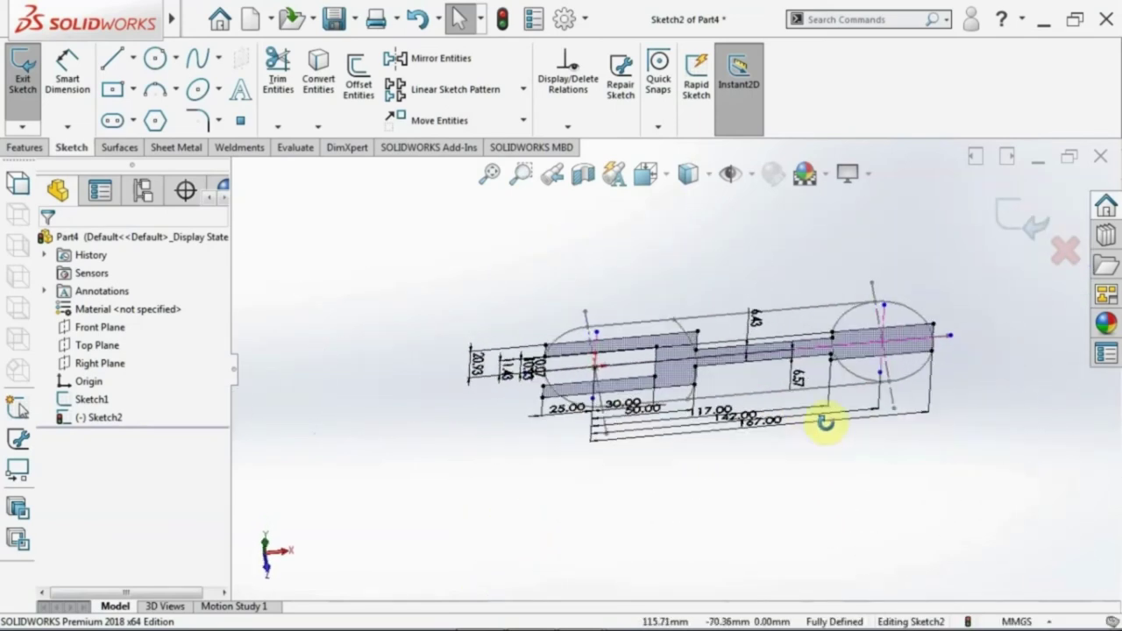
scroll(826, 421, down, 1)
scroll(842, 388, down, 1)
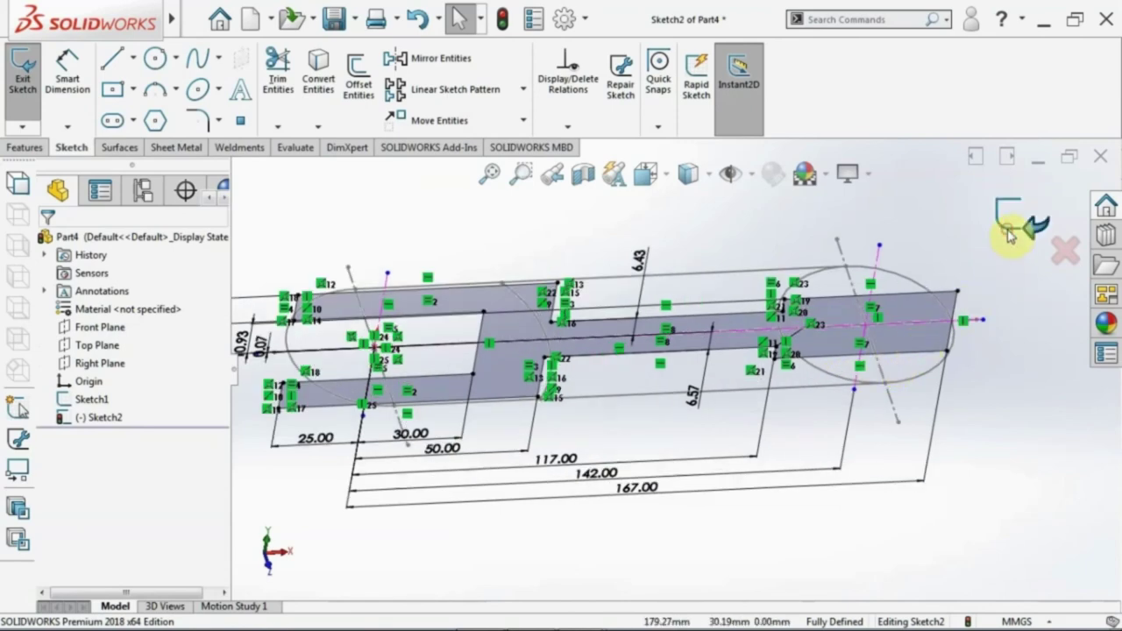
click(1008, 230)
Orbit the part, select Sketch1, and bring up the Features commands
mouse_move(727, 306)
middle_down()
mouse_move(649, 355)
mouse_move(601, 476)
middle_up()
click(601, 476)
scroll(591, 343, down, 2)
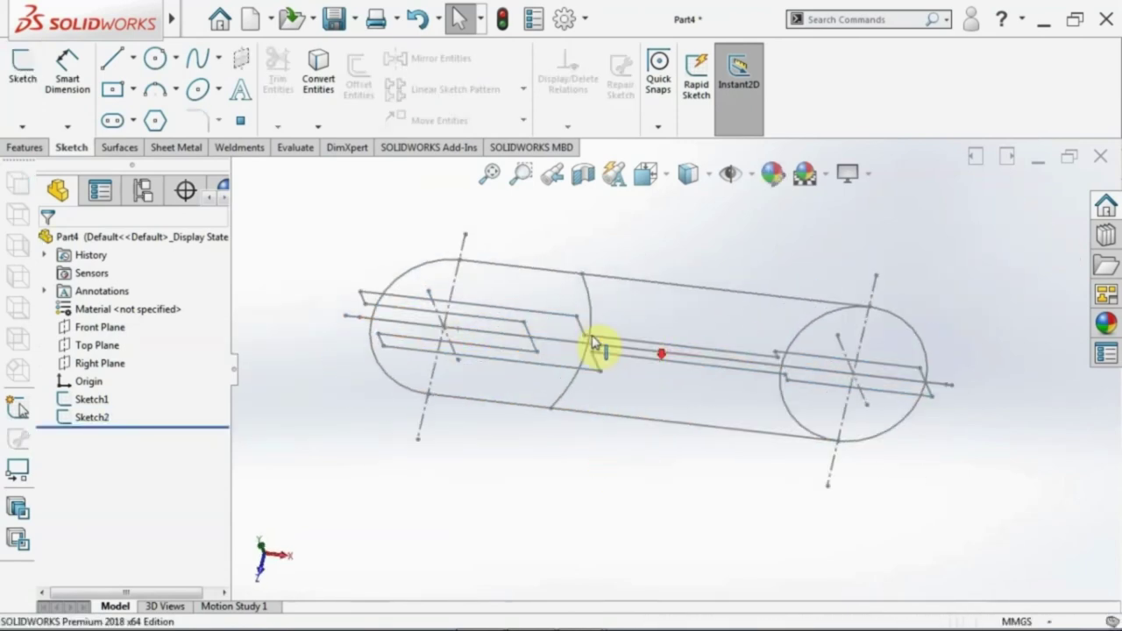
scroll(596, 342, up, 2)
scroll(639, 346, up, 2)
mouse_move(626, 338)
middle_down()
mouse_move(637, 276)
mouse_move(622, 328)
mouse_move(520, 343)
middle_up()
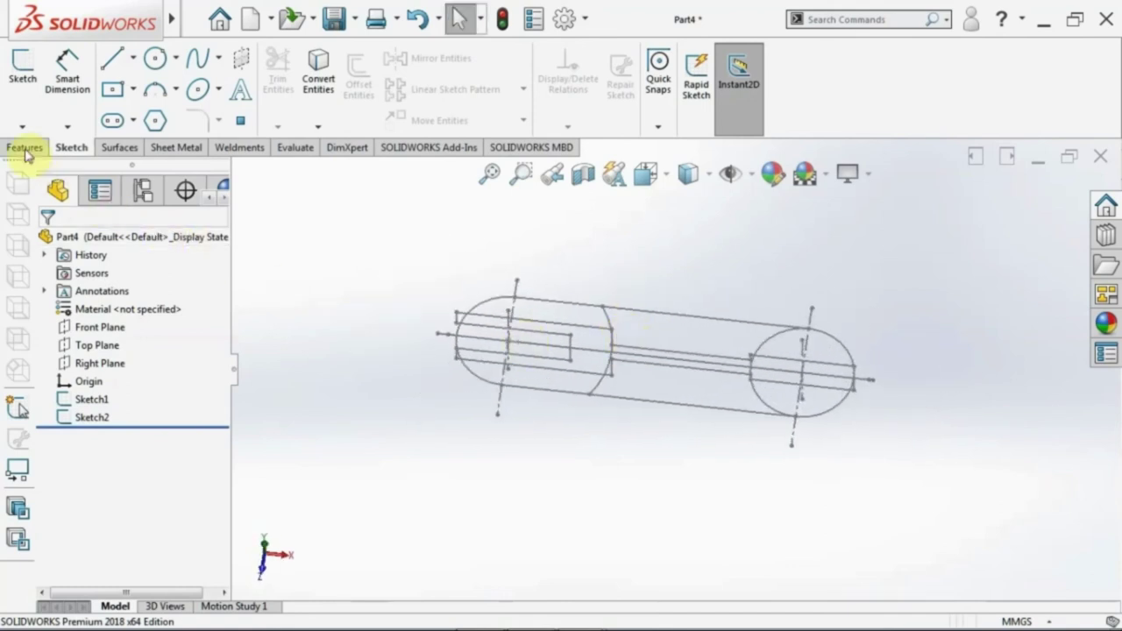
click(102, 400)
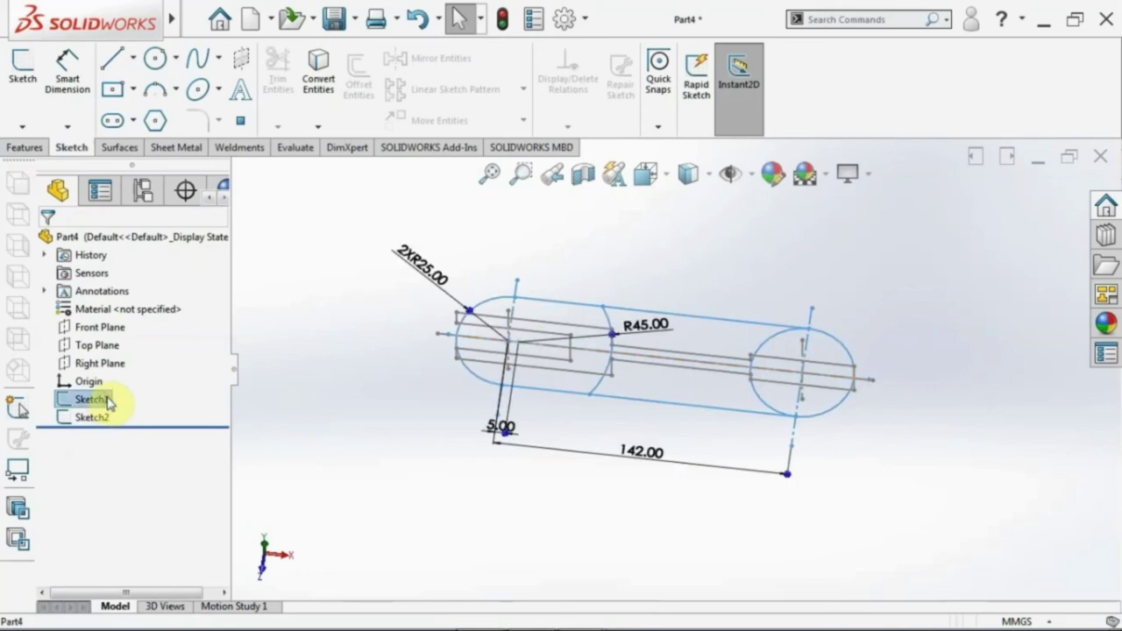
click(23, 151)
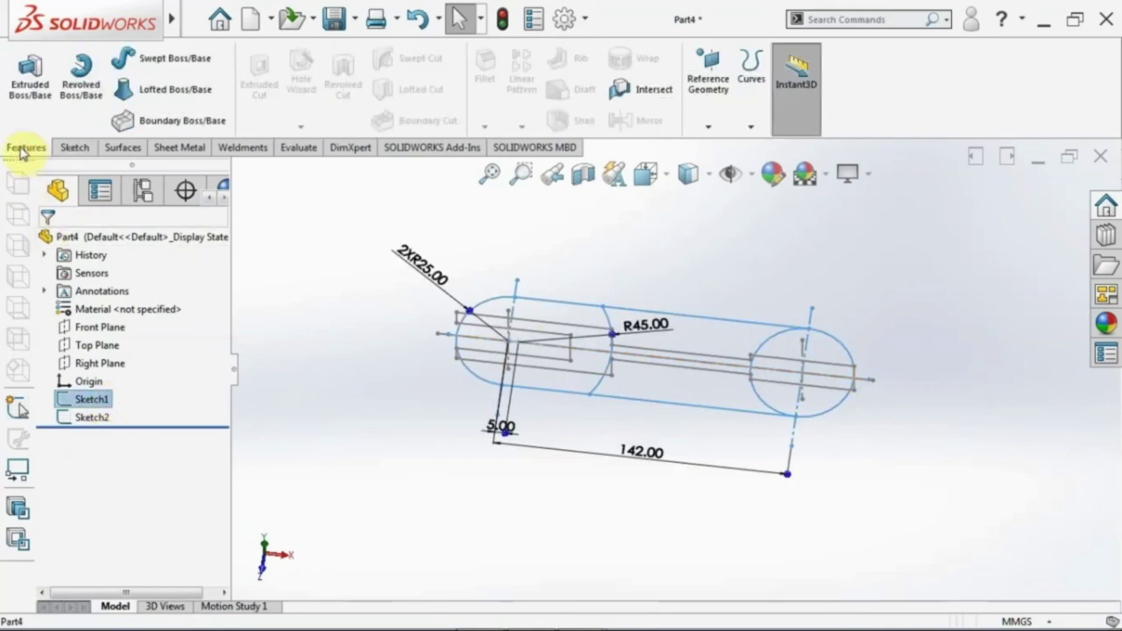
Extrude Sketch1's left rounded-end region 42 mm mid-plane as Boss-Extrude1
click(31, 80)
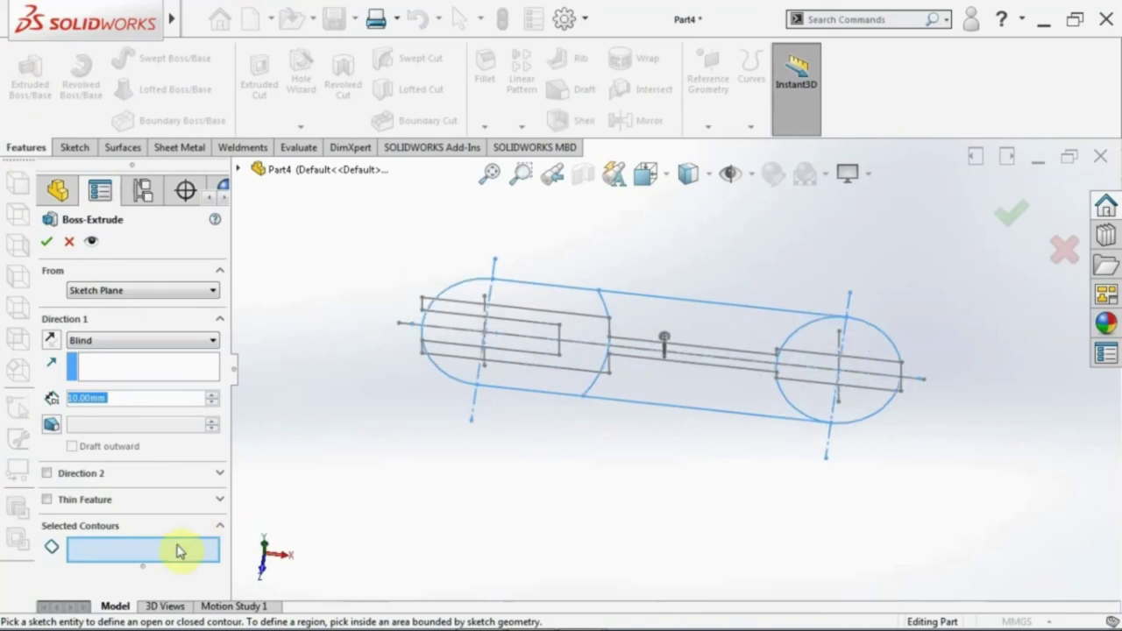
click(178, 548)
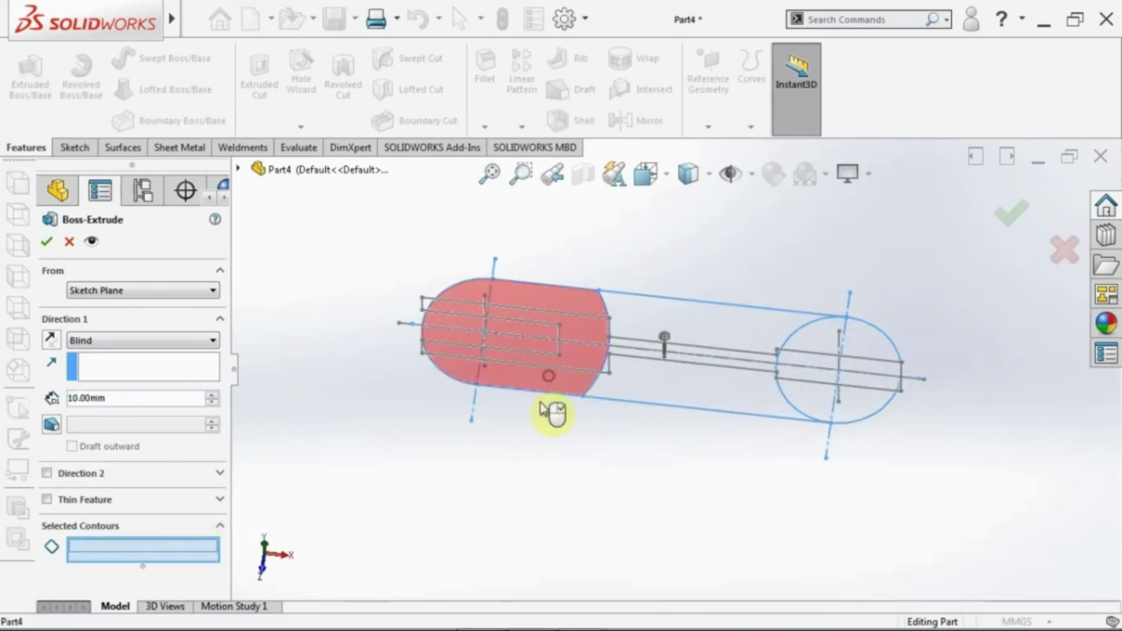
click(522, 376)
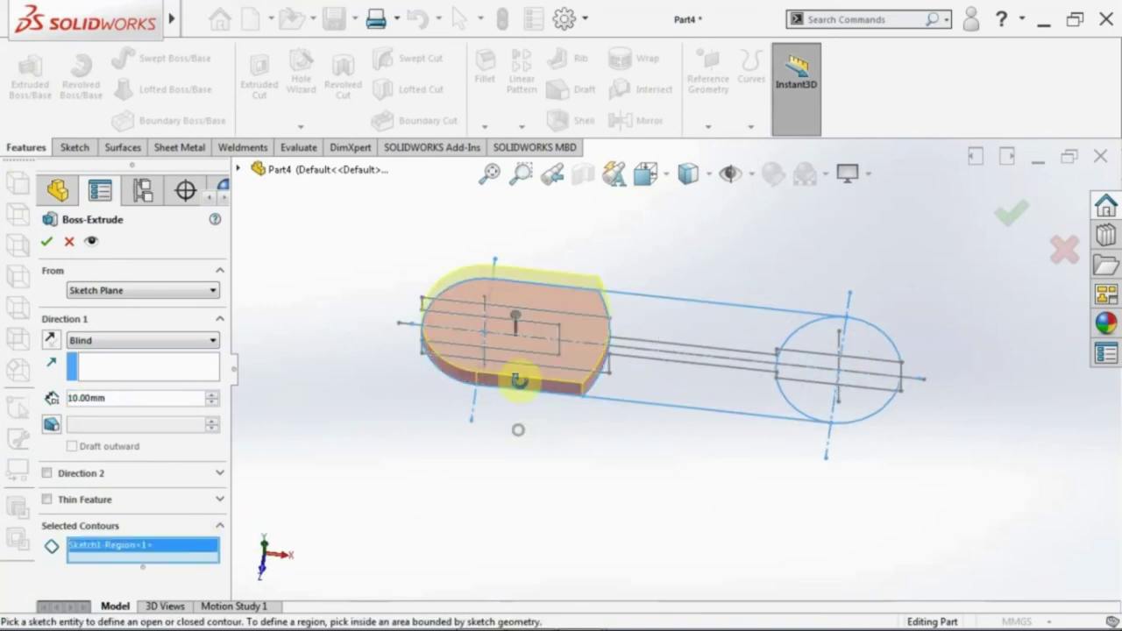
click(154, 345)
click(148, 413)
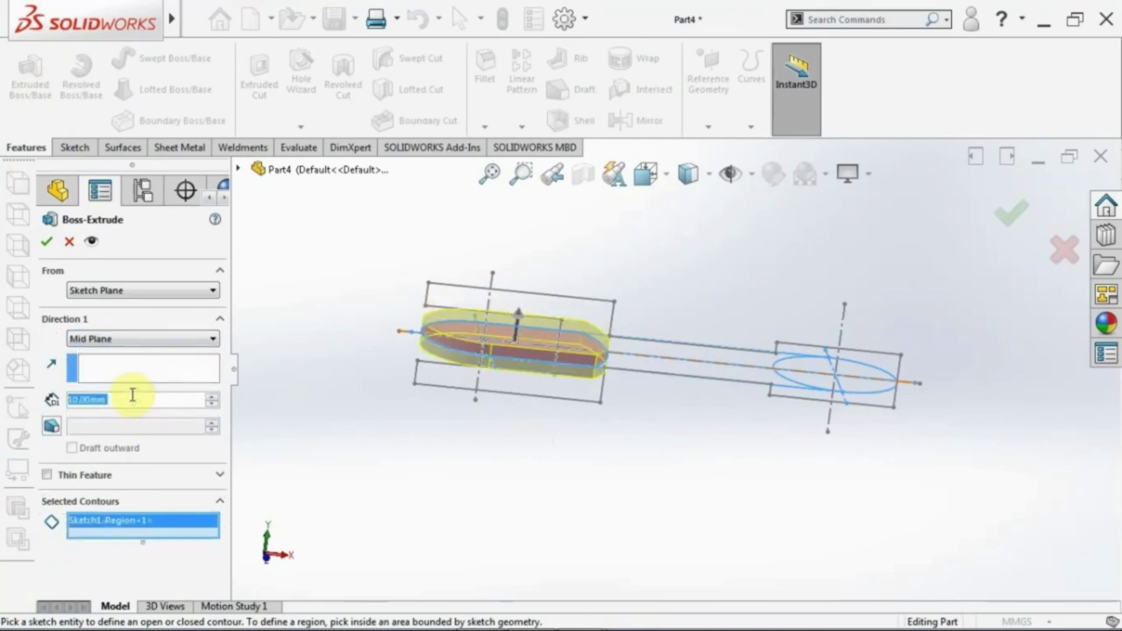
text(42)
key(Return)
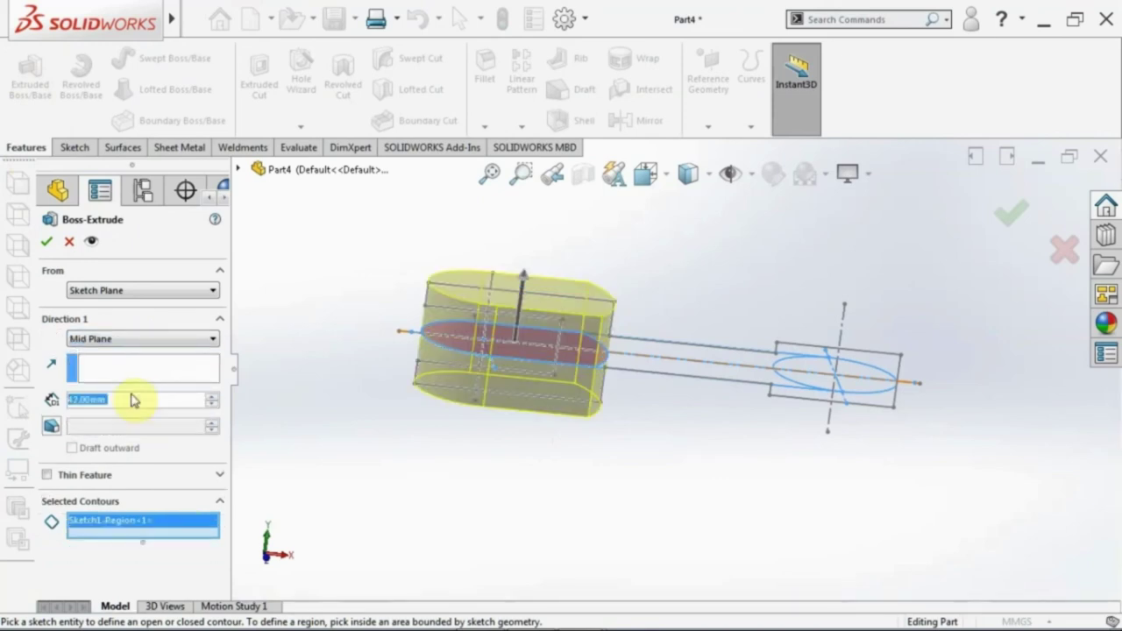
click(49, 245)
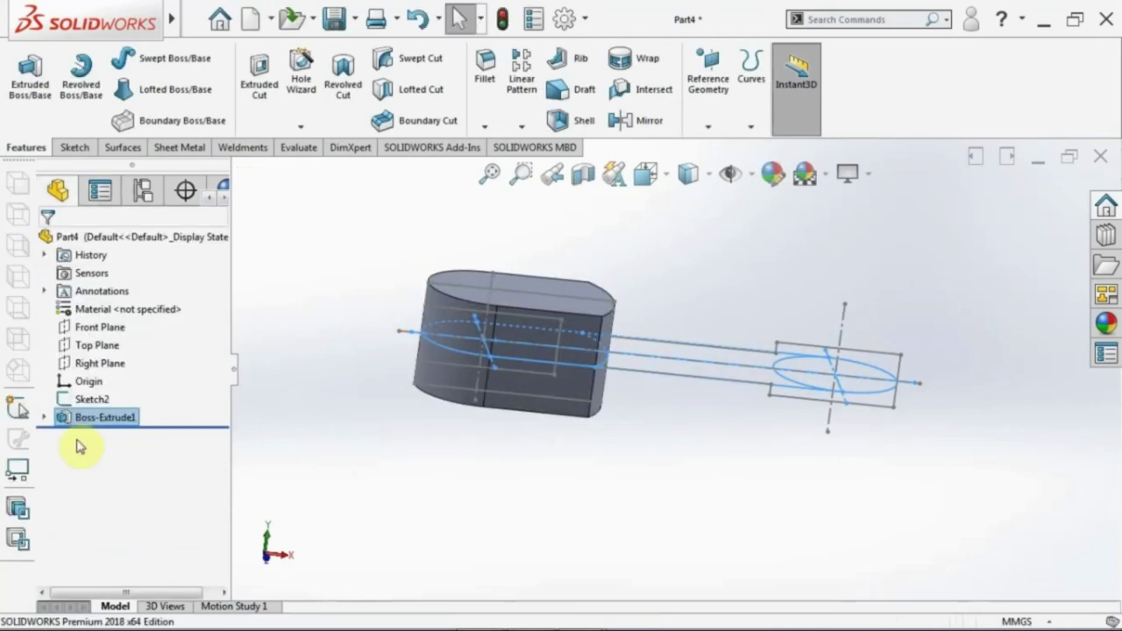
Extrude Sketch1's connecting bar region 13 mm mid-plane as Boss-Extrude2
click(45, 417)
click(90, 434)
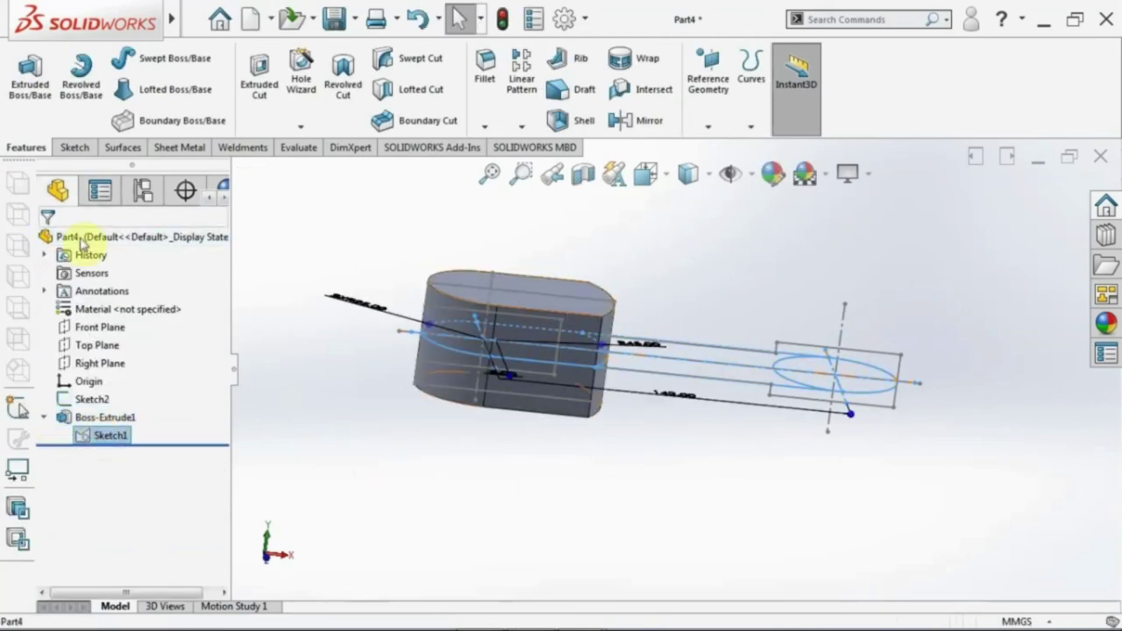
click(32, 83)
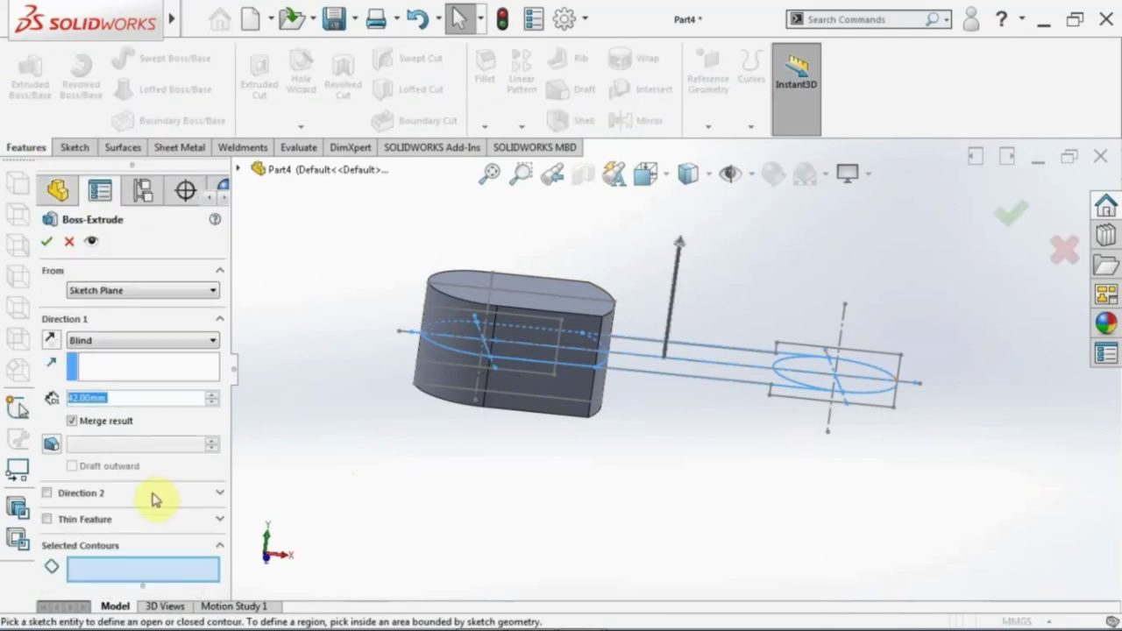
click(670, 396)
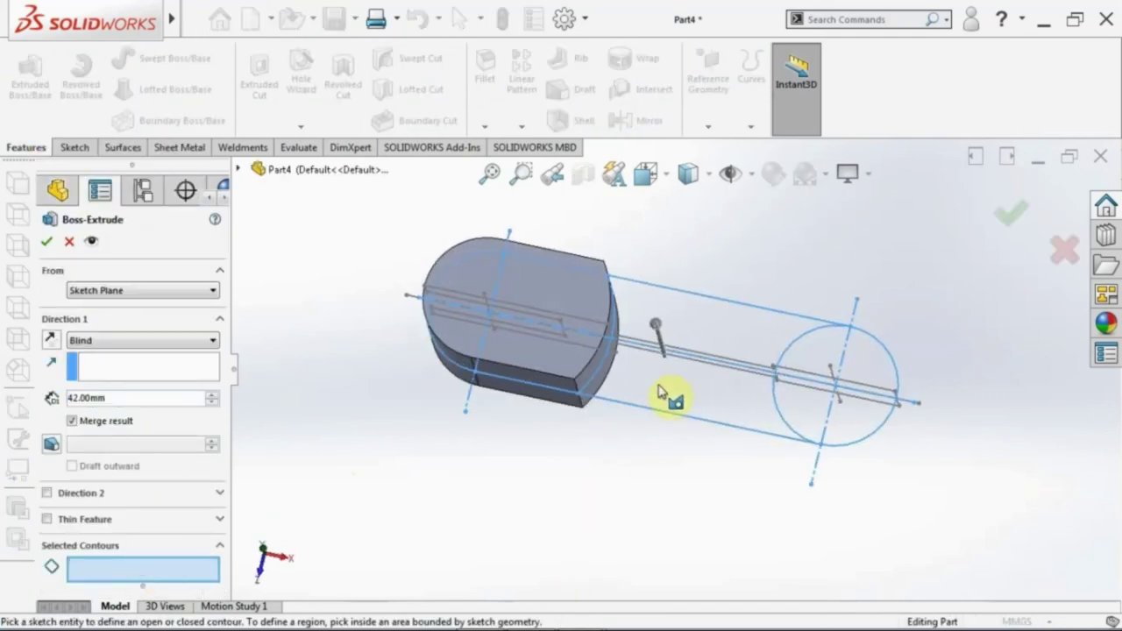
click(163, 347)
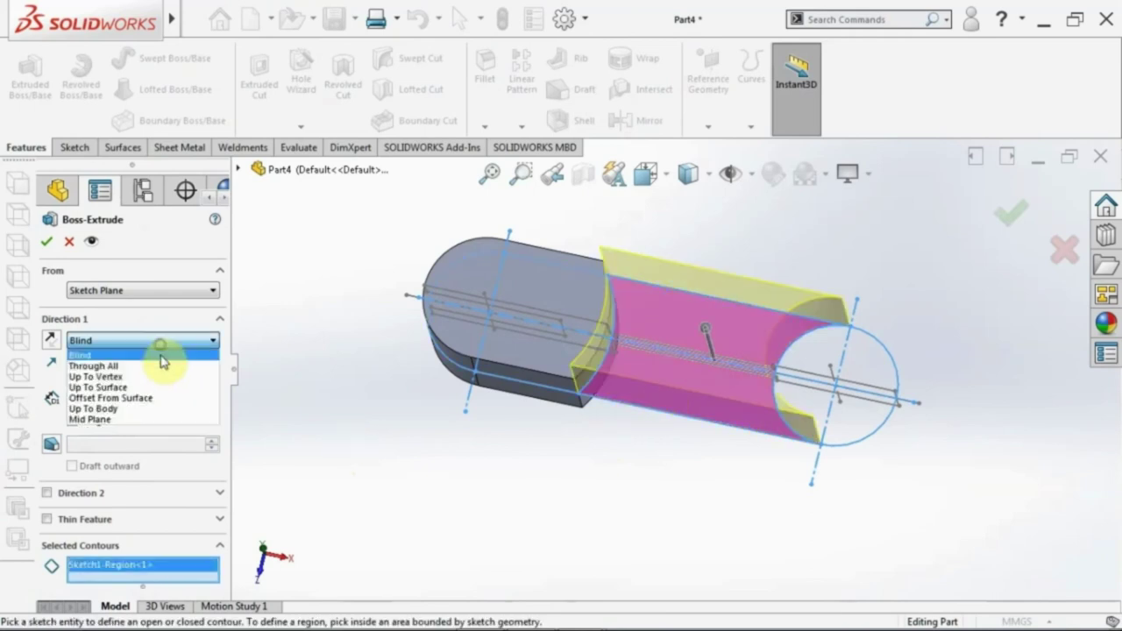
click(147, 422)
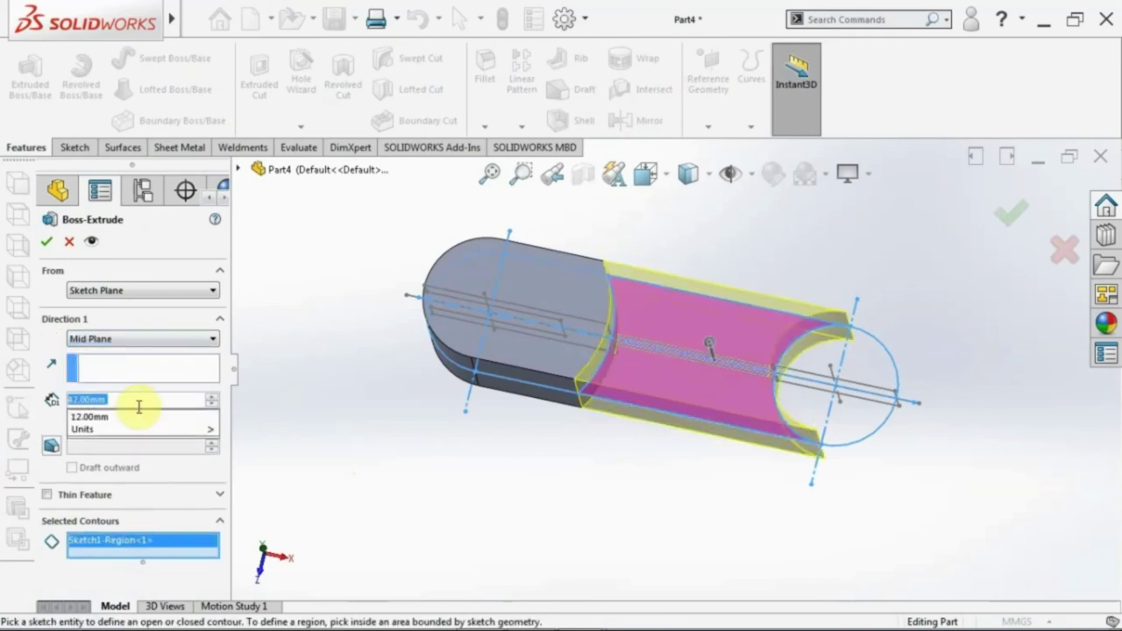
text(13)
key(Return)
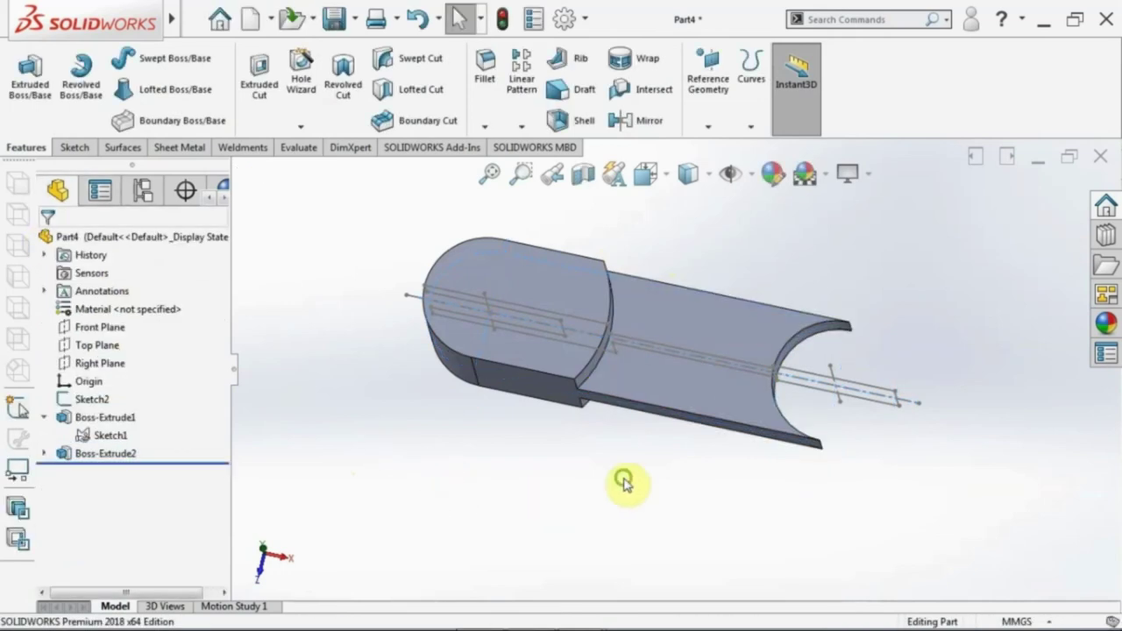
middle_drag(621, 481, 642, 385)
Extrude Sketch1's circular far-end region 20 mm mid-plane as Boss-Extrude3
click(44, 454)
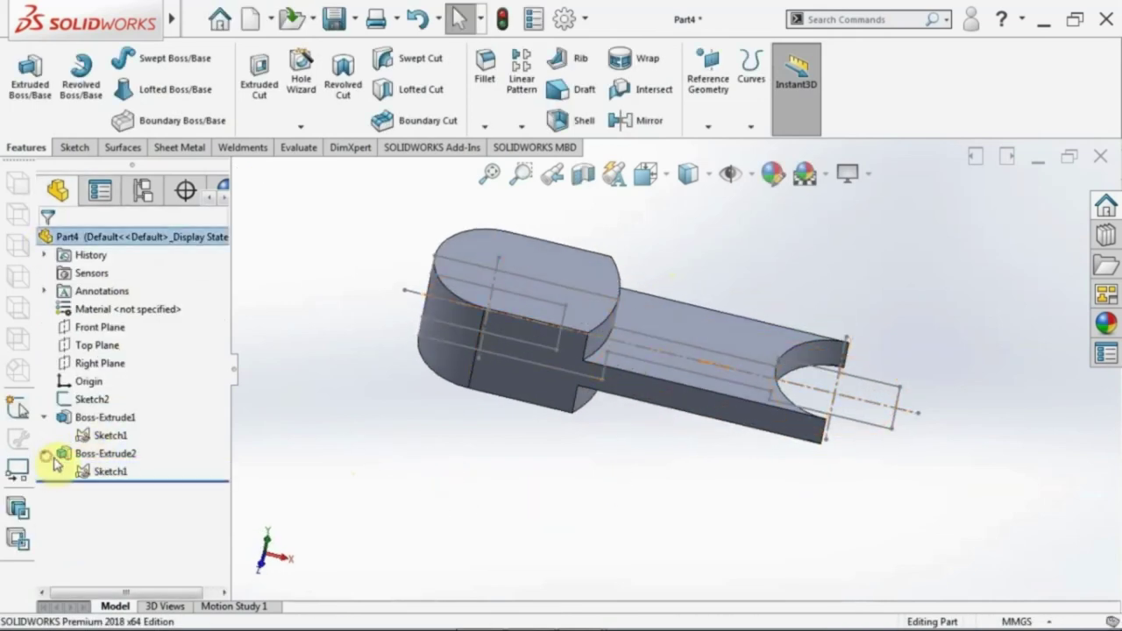
click(103, 473)
click(29, 97)
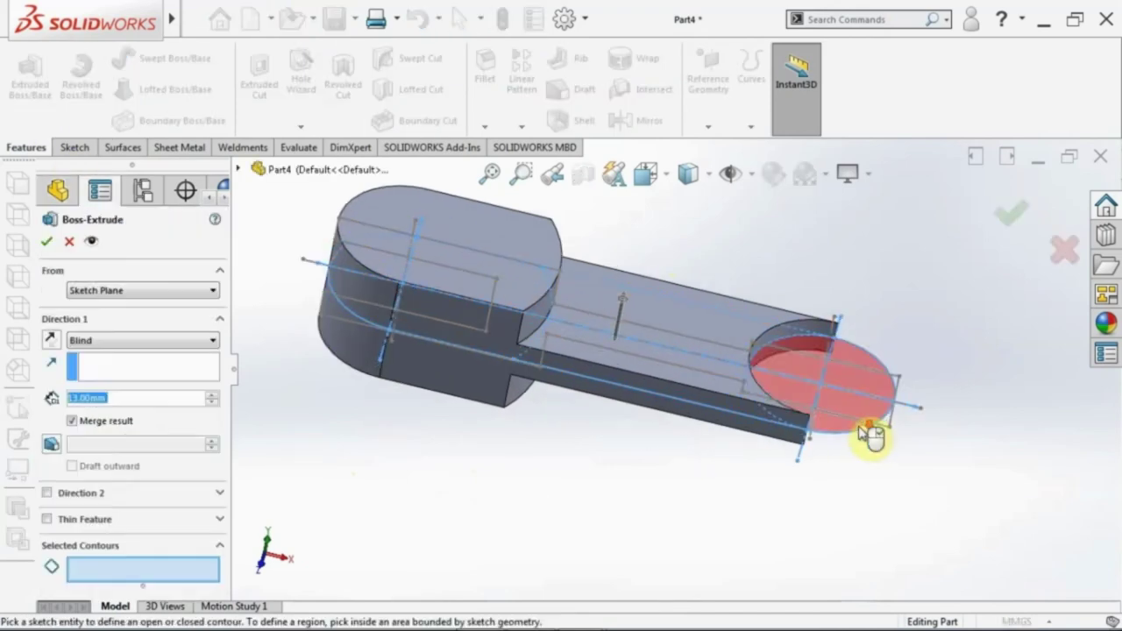
scroll(868, 438, down, 3)
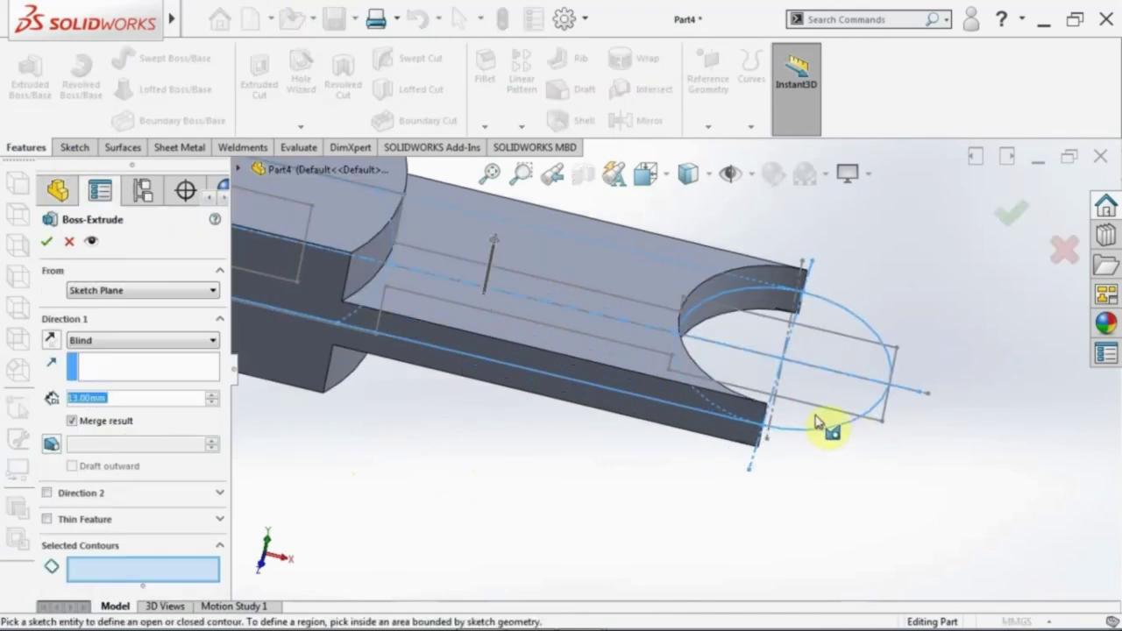
click(208, 572)
click(793, 414)
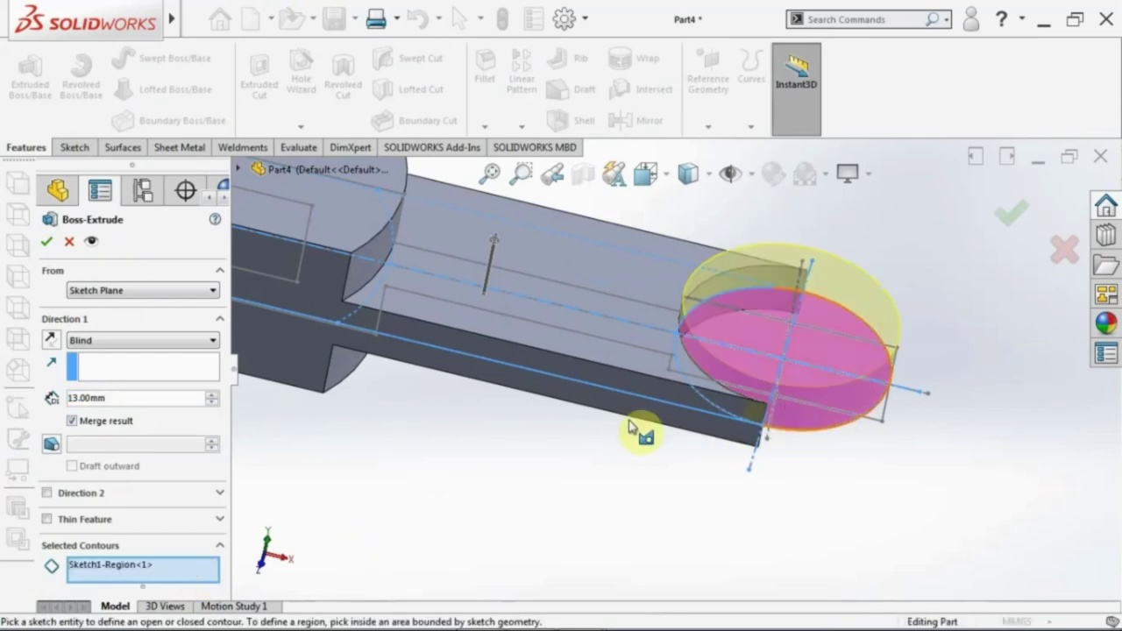
click(161, 339)
click(148, 419)
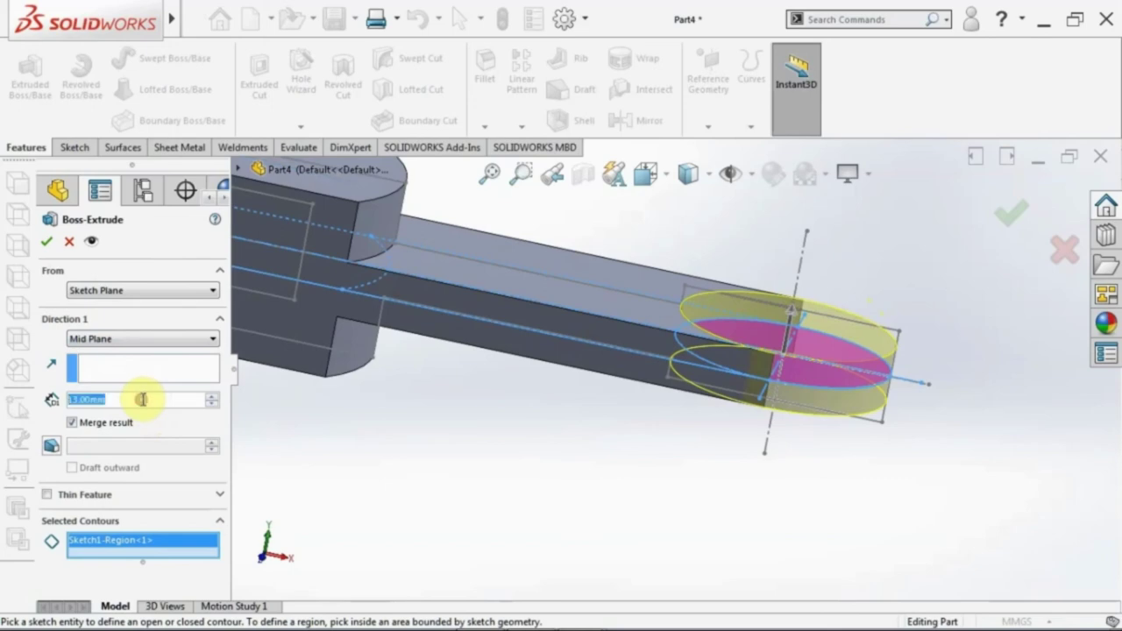
text(20)
key(Return)
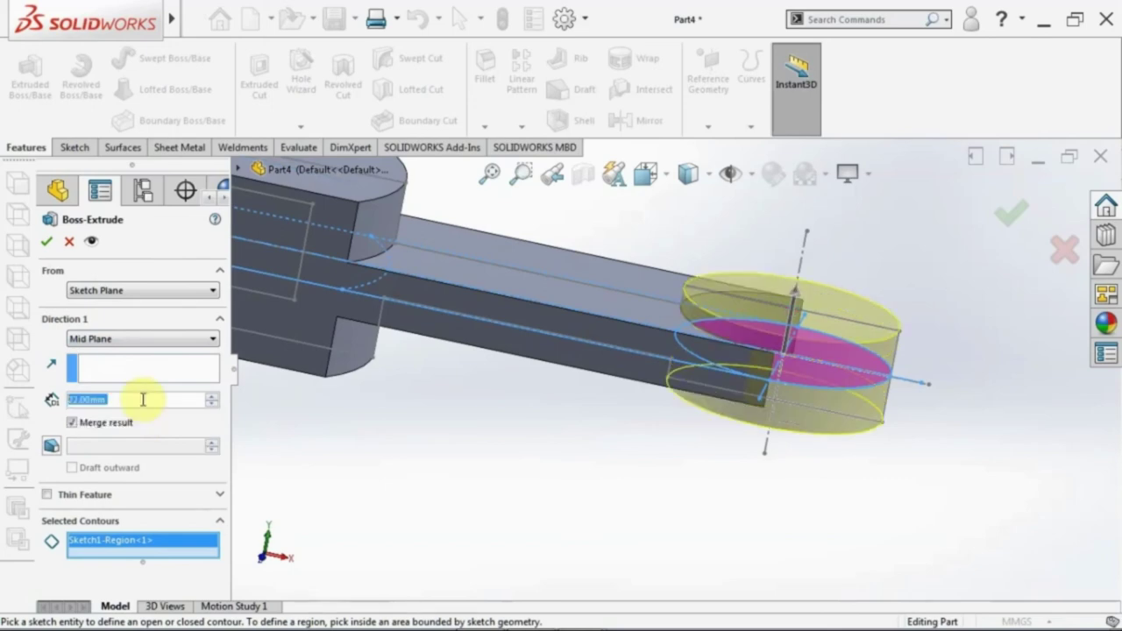
click(49, 243)
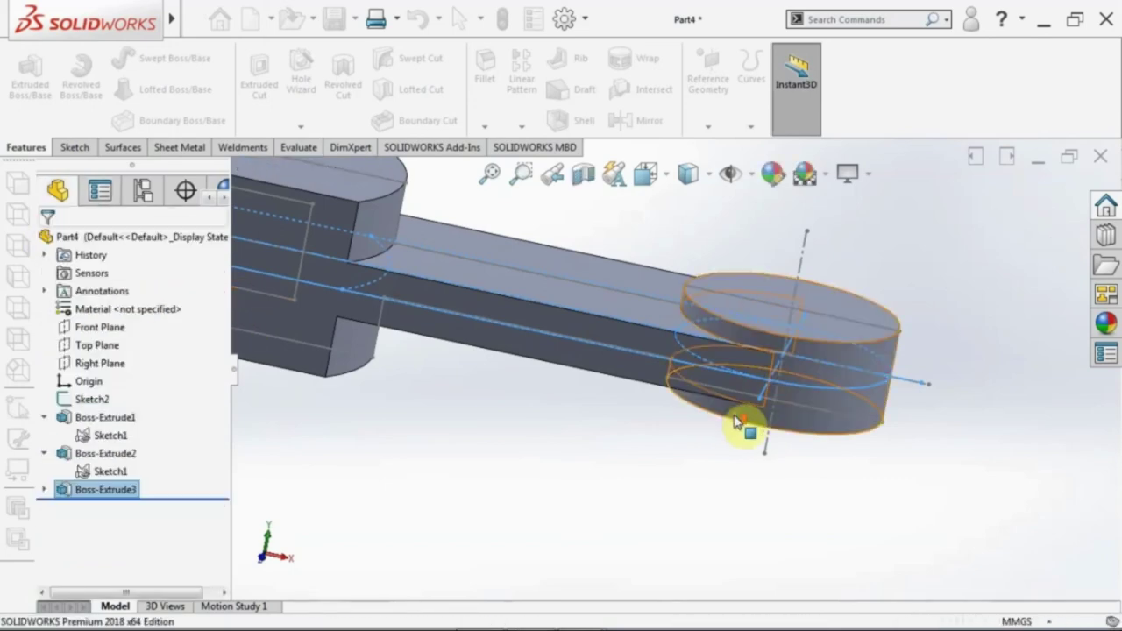
Start a new sketch on the Front Plane, viewed face-on
scroll(727, 434, up, 5)
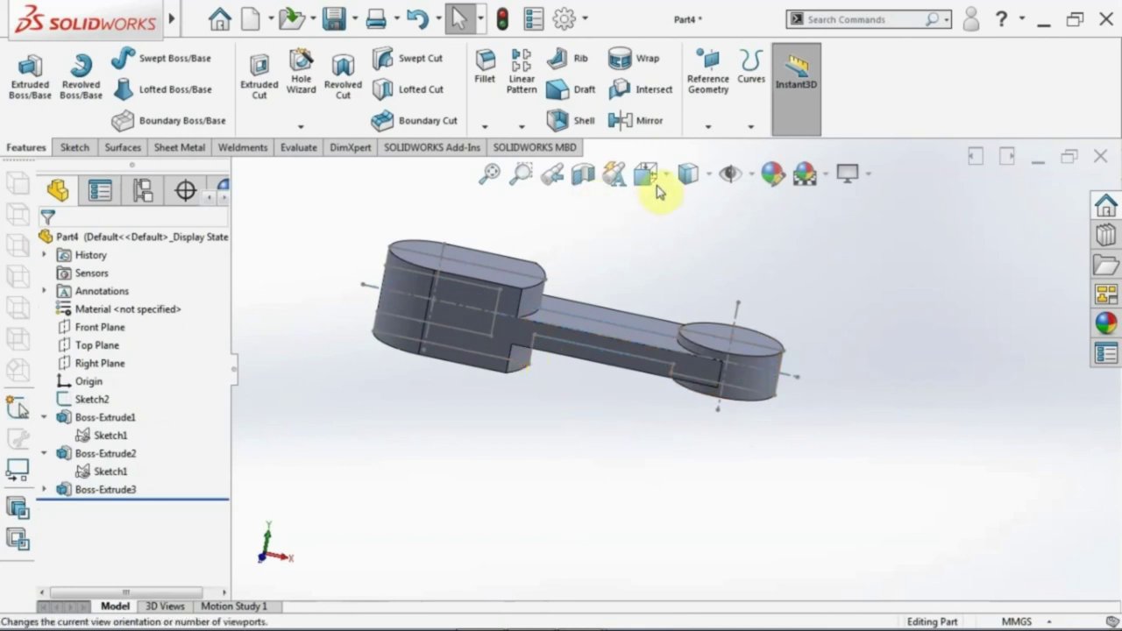
click(122, 323)
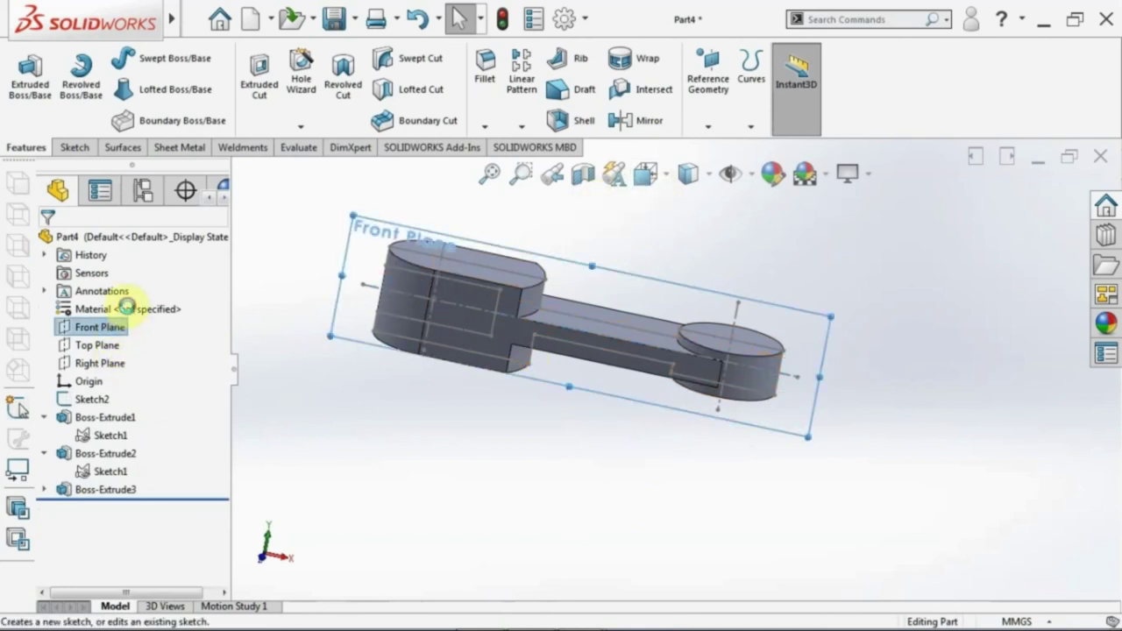
click(127, 307)
click(646, 175)
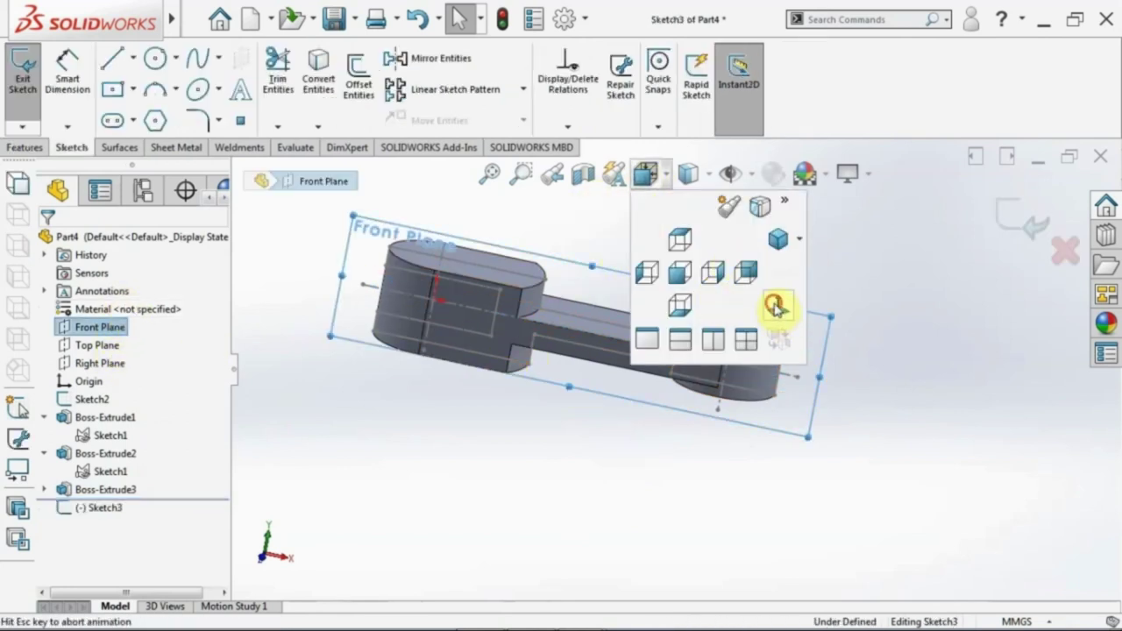
Convert the slot's top, right and bottom lines and the block's left edge into Sketch3
click(319, 85)
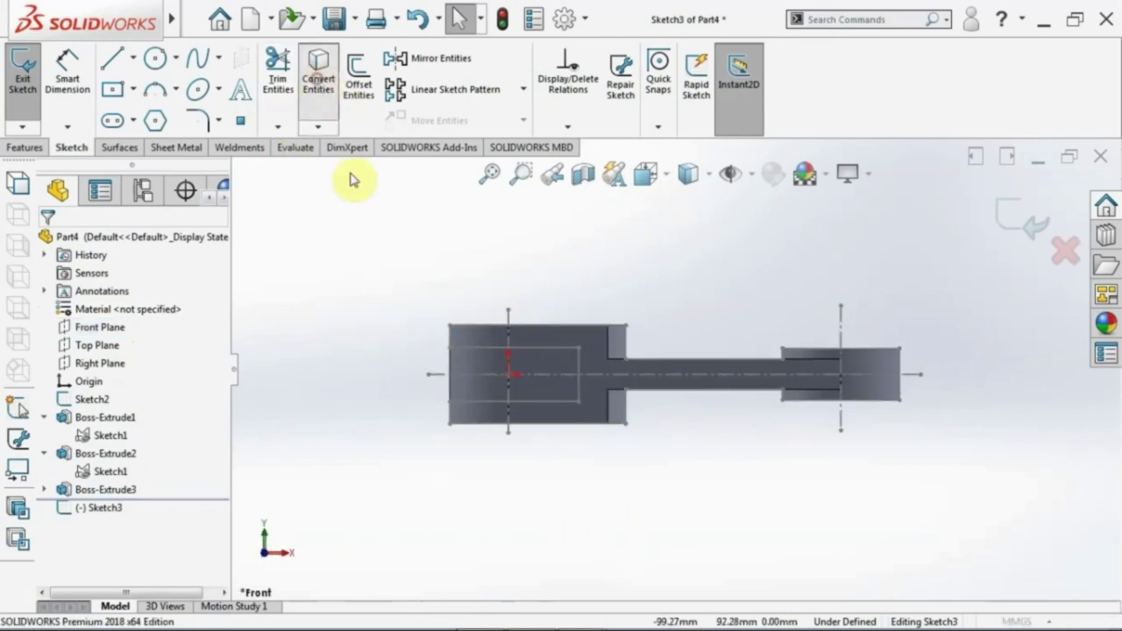
scroll(557, 375, down, 1)
click(561, 344)
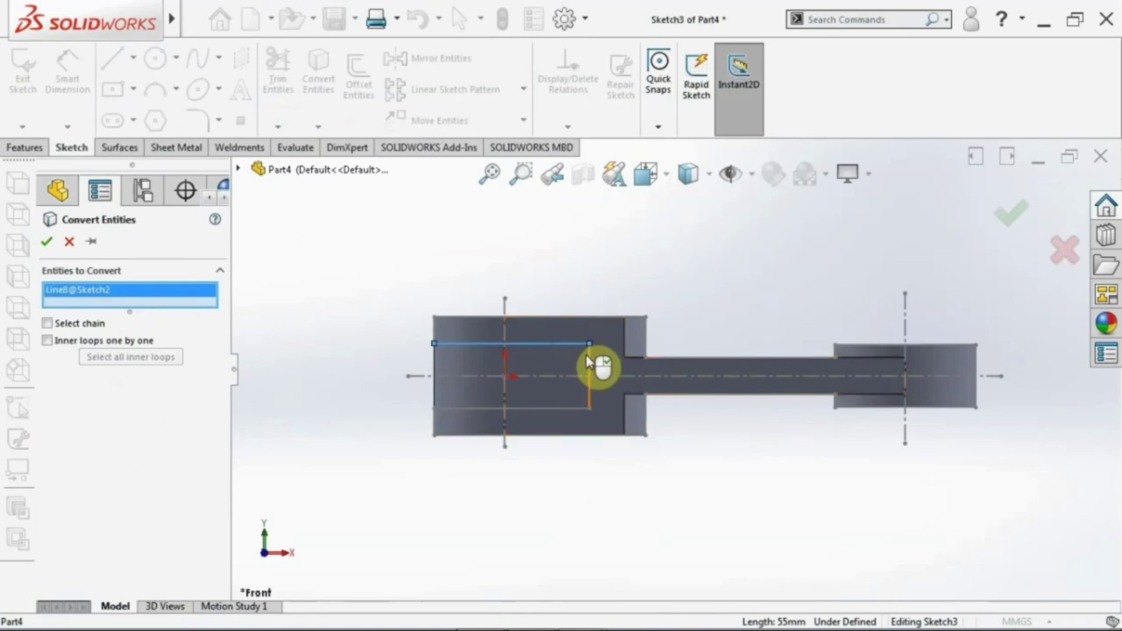
click(589, 361)
click(572, 408)
scroll(468, 354, down, 3)
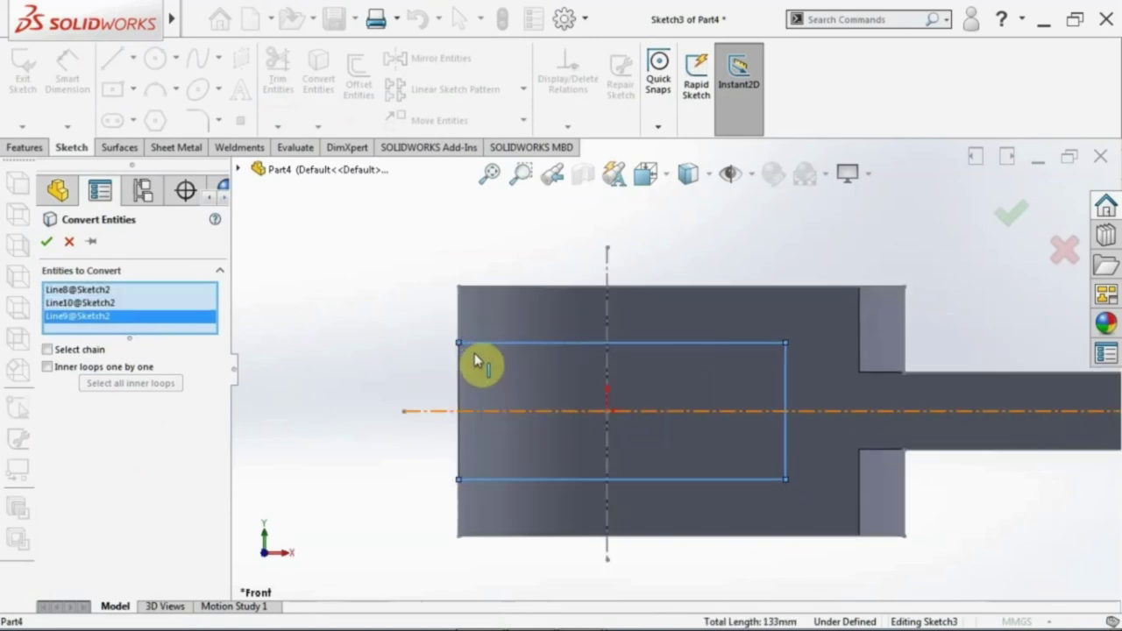
click(458, 372)
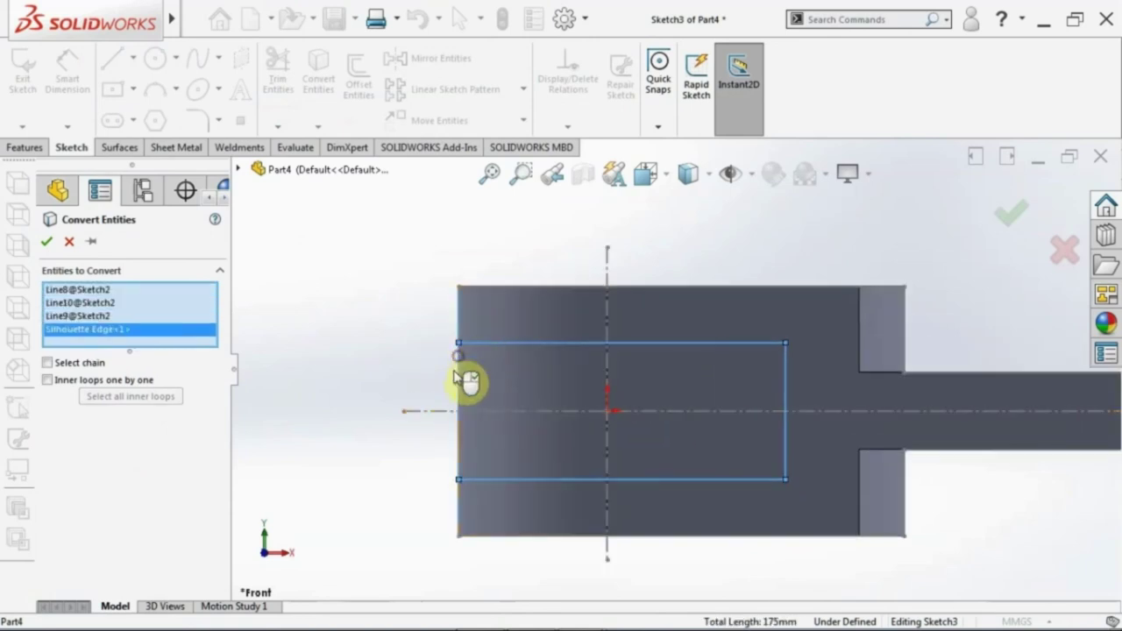
click(45, 244)
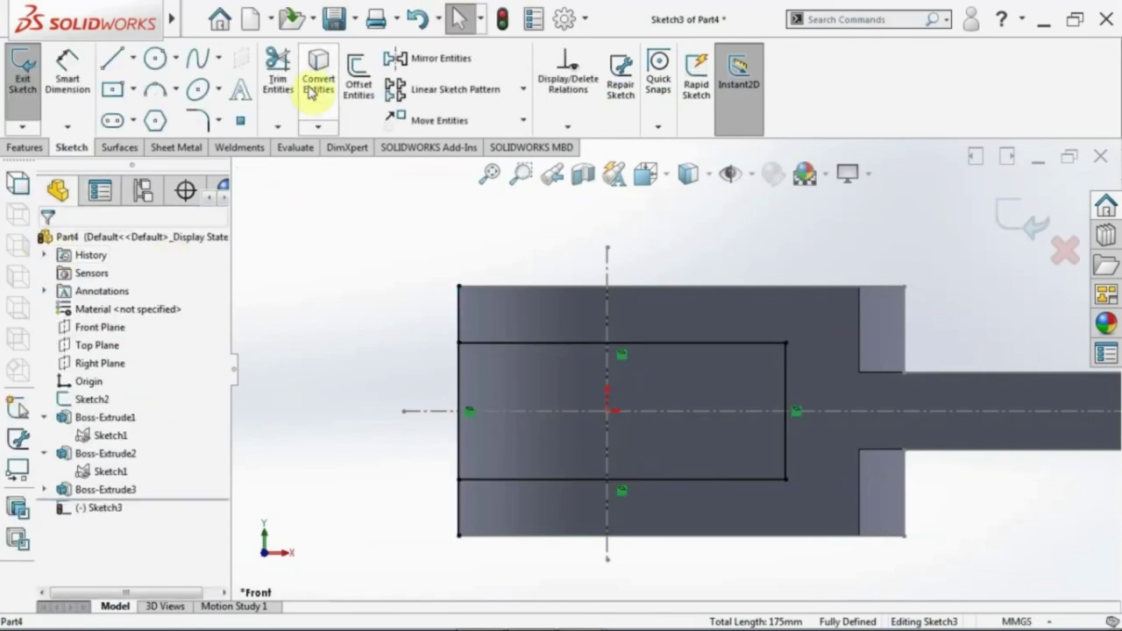
Trim the left edge pieces above and below the rectangle to close it
click(279, 66)
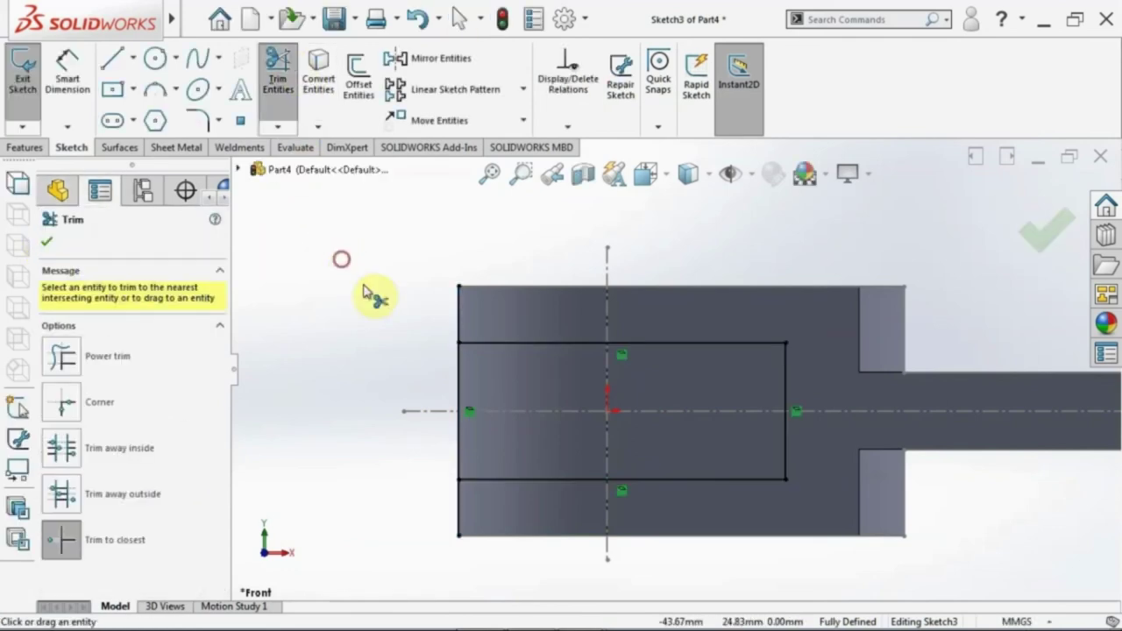
click(459, 313)
click(459, 524)
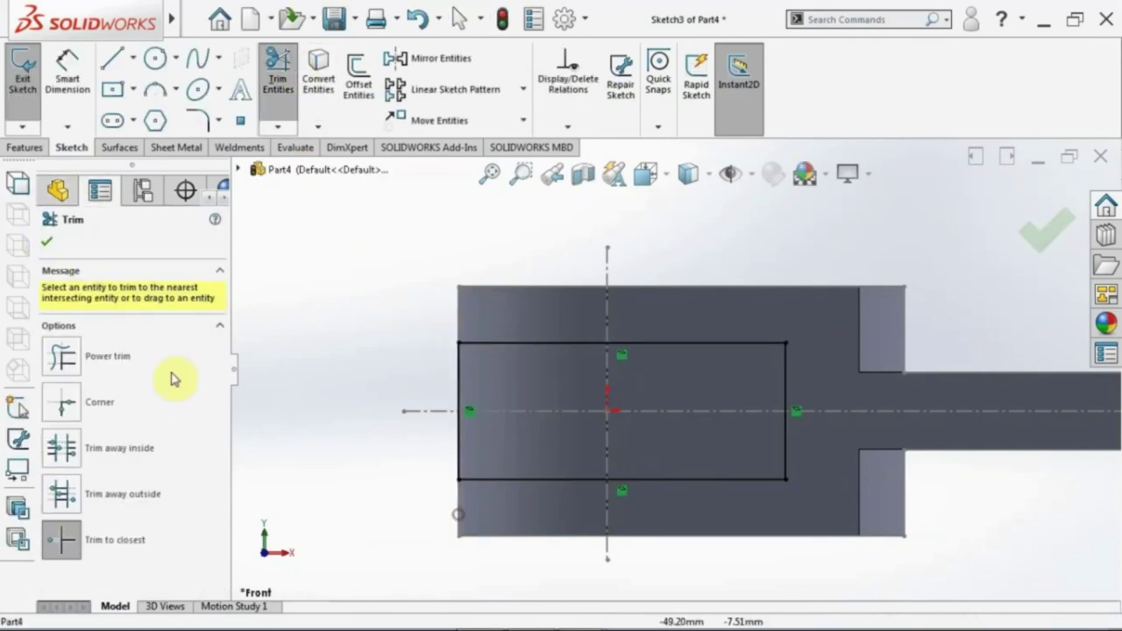
click(46, 242)
Cut-extrude Sketch3 12 mm mid-plane through the block to slot the forked end
click(35, 147)
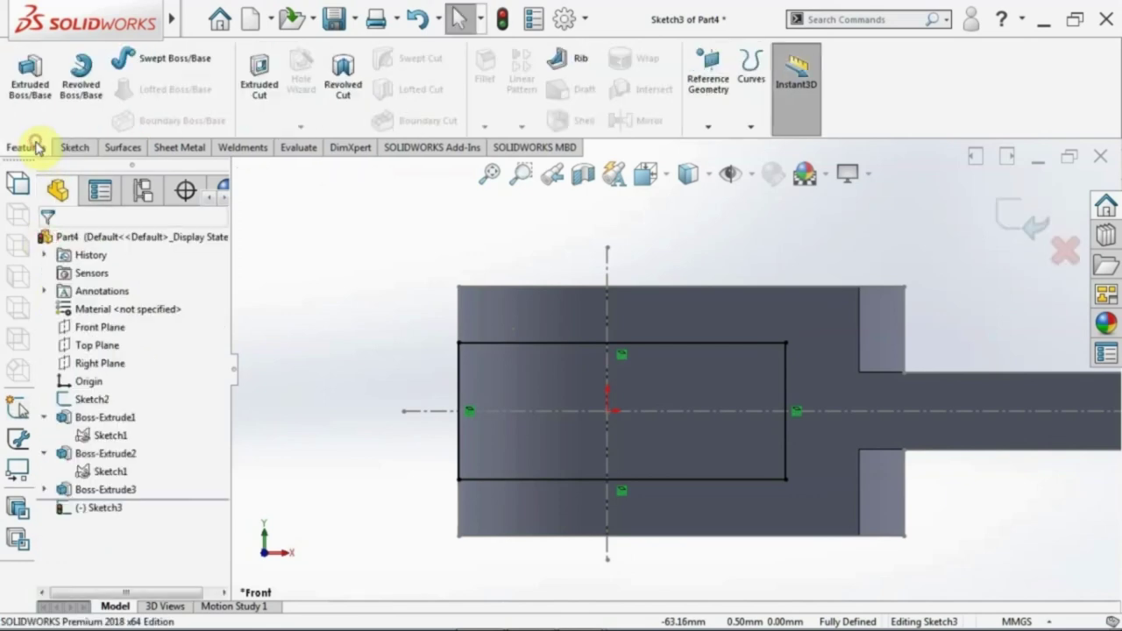
click(259, 117)
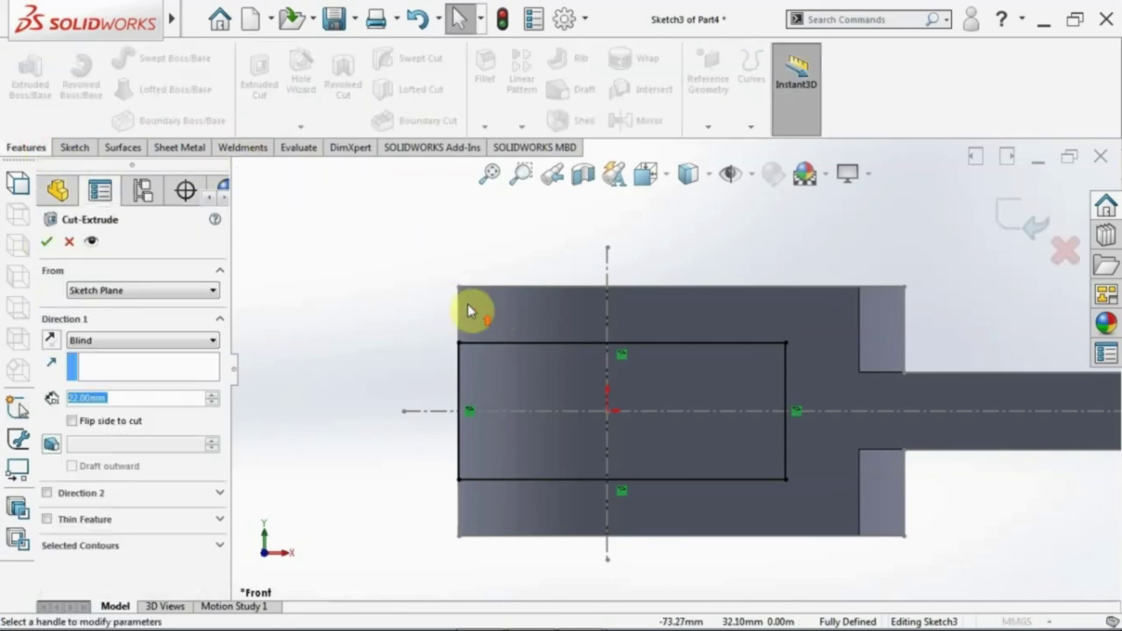
click(159, 340)
click(151, 440)
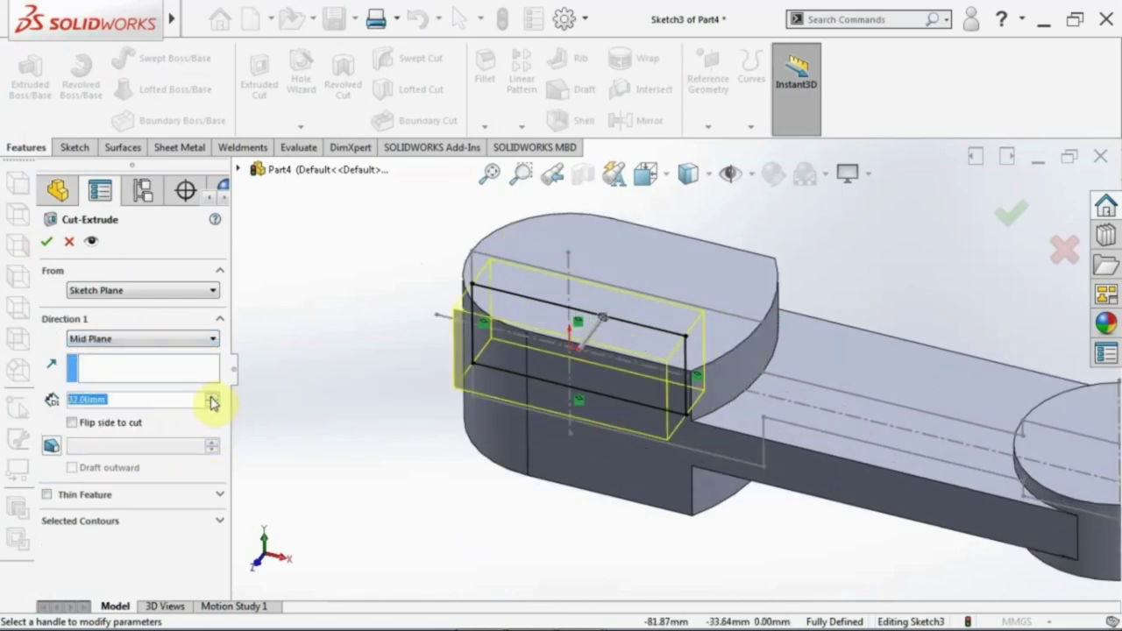
click(211, 401)
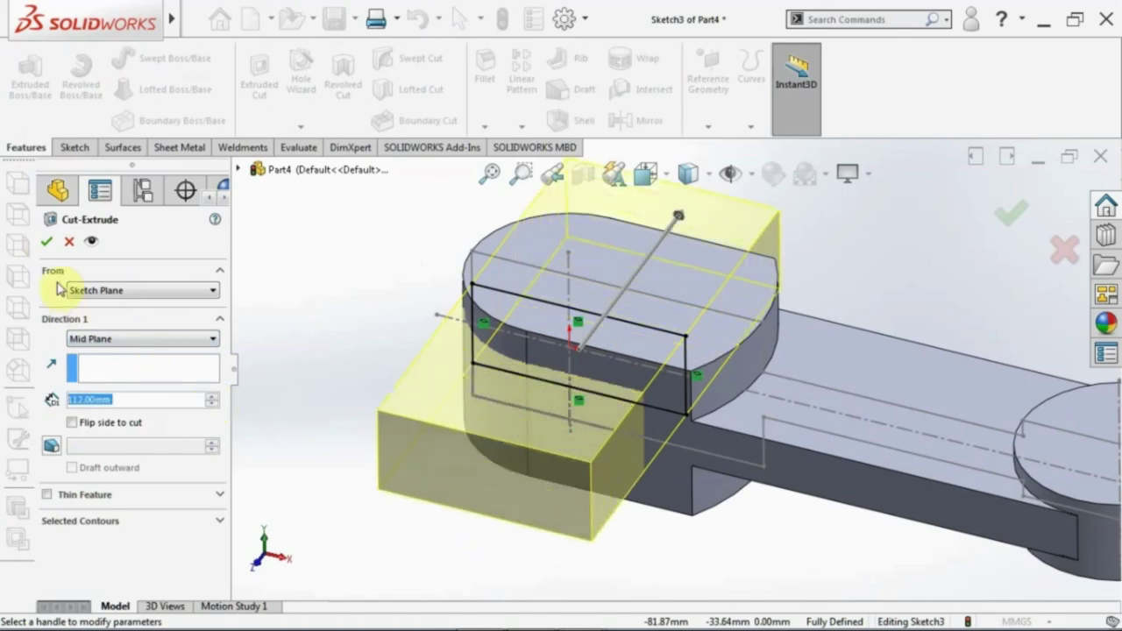
click(47, 249)
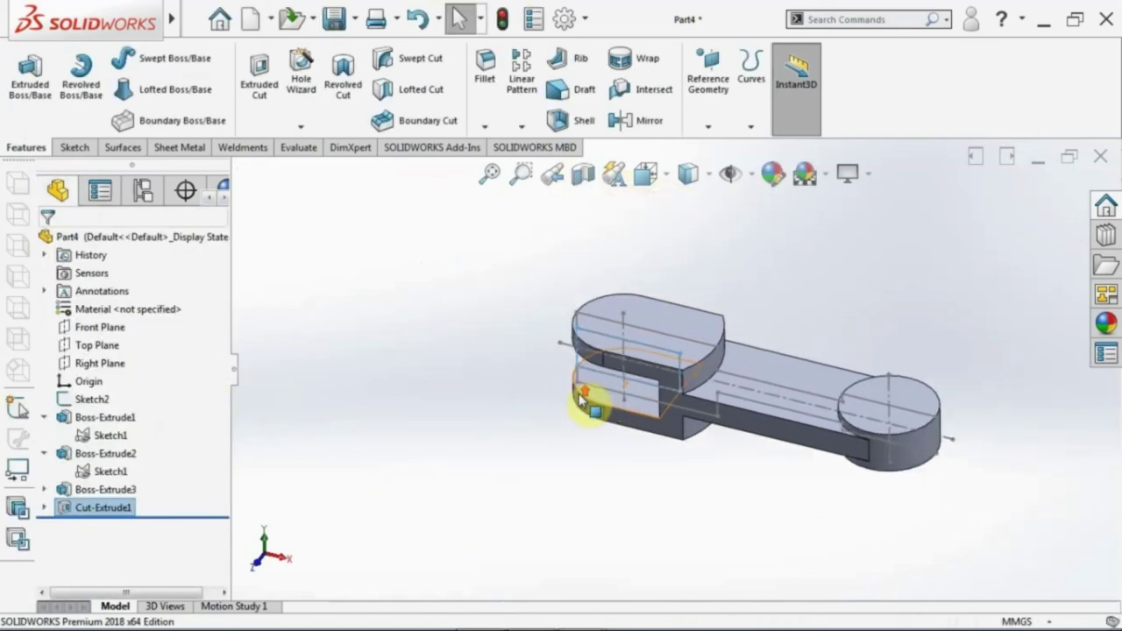
View the slotted part straight from the Front orientation
scroll(802, 426, down, 3)
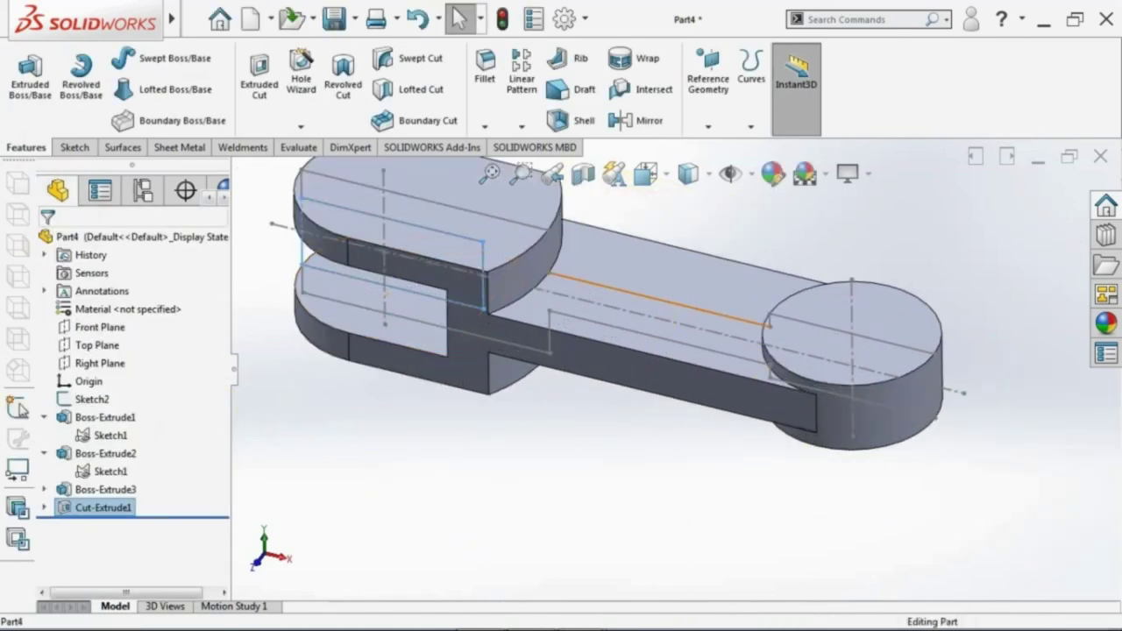
click(650, 303)
click(719, 252)
scroll(640, 333, up, 3)
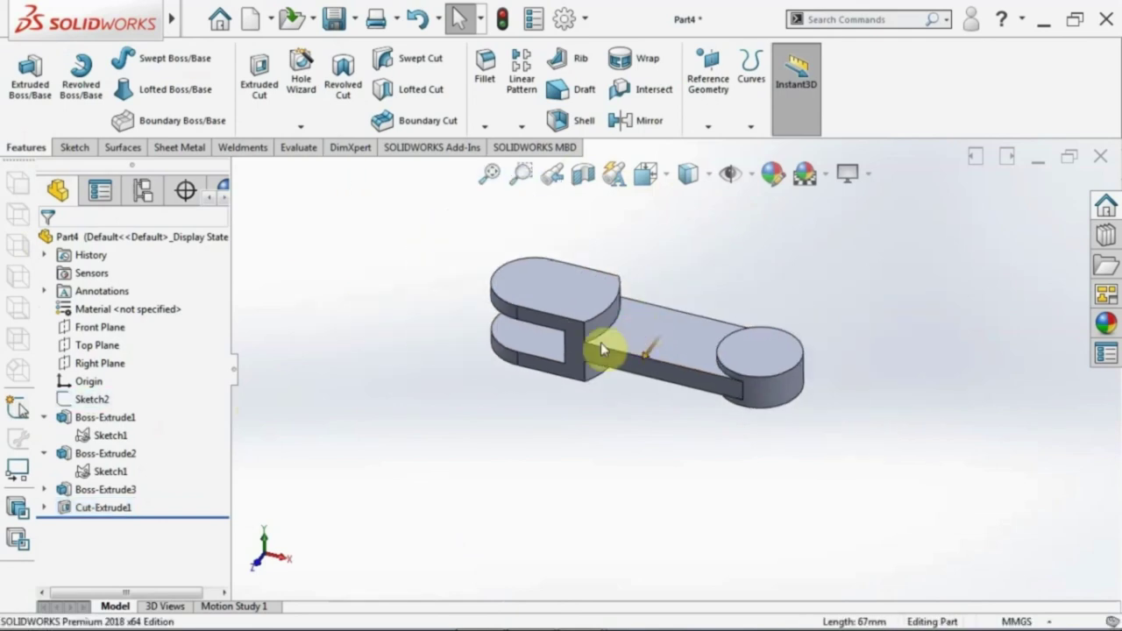
click(646, 173)
click(680, 238)
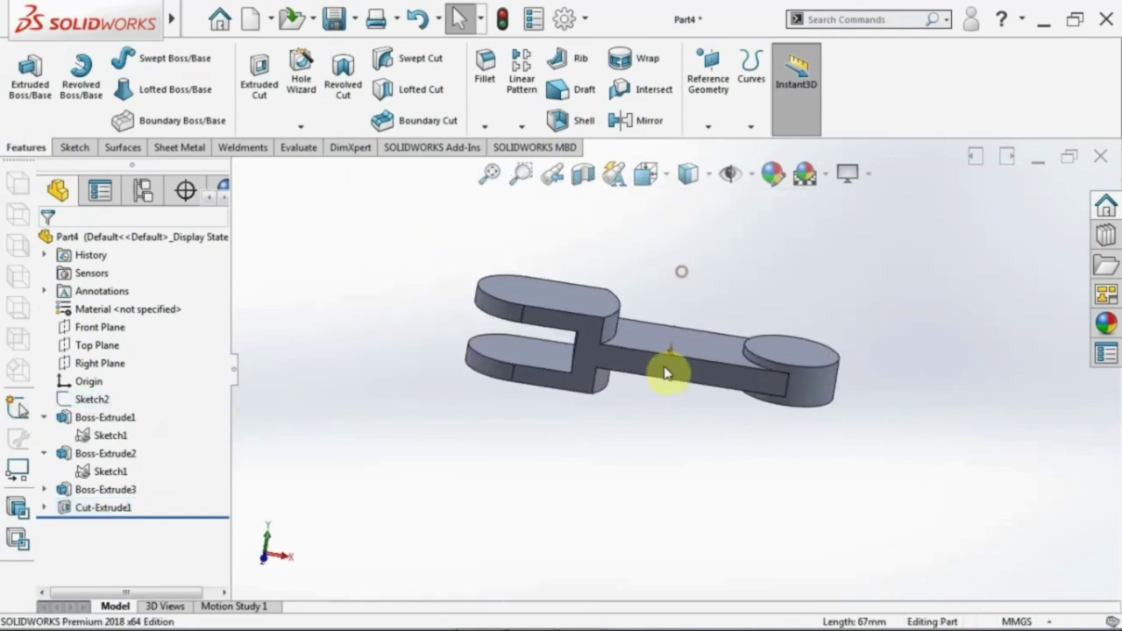
Orbit the part into an angled 3D view to inspect the slotted link
scroll(839, 413, up, 2)
scroll(546, 365, down, 2)
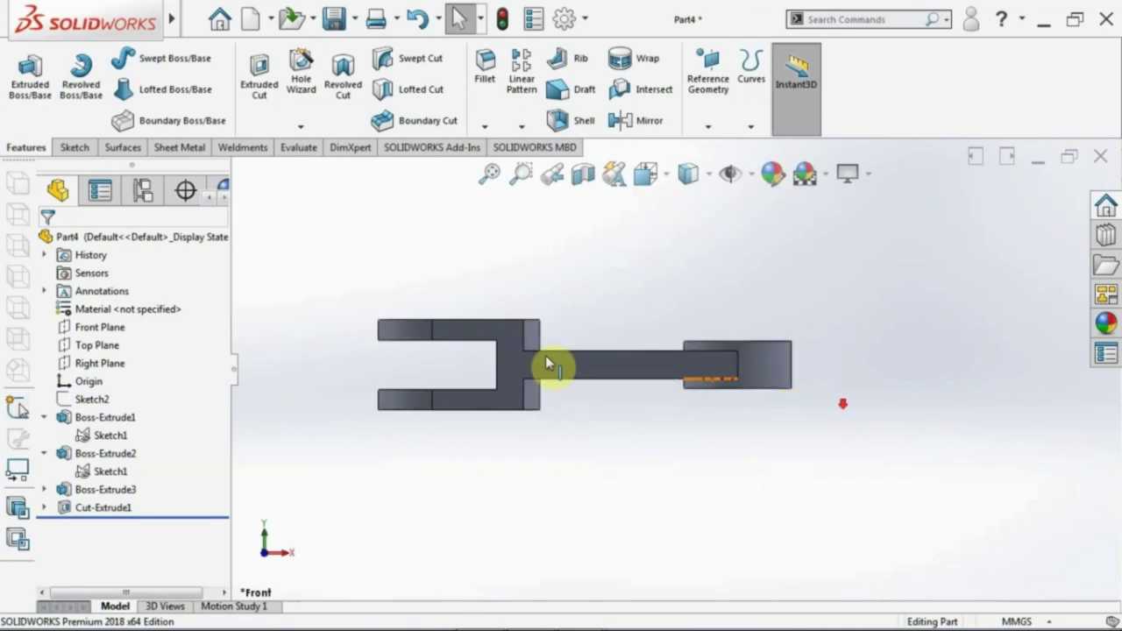
scroll(521, 375, down, 1)
scroll(599, 388, down, 2)
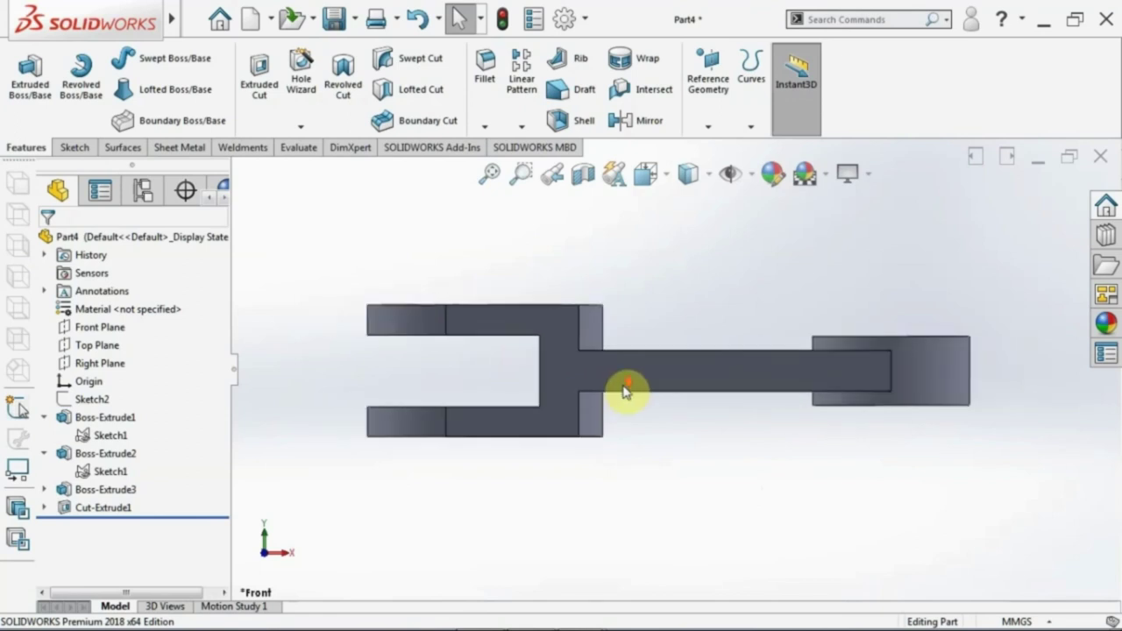
middle_drag(624, 392, 594, 494)
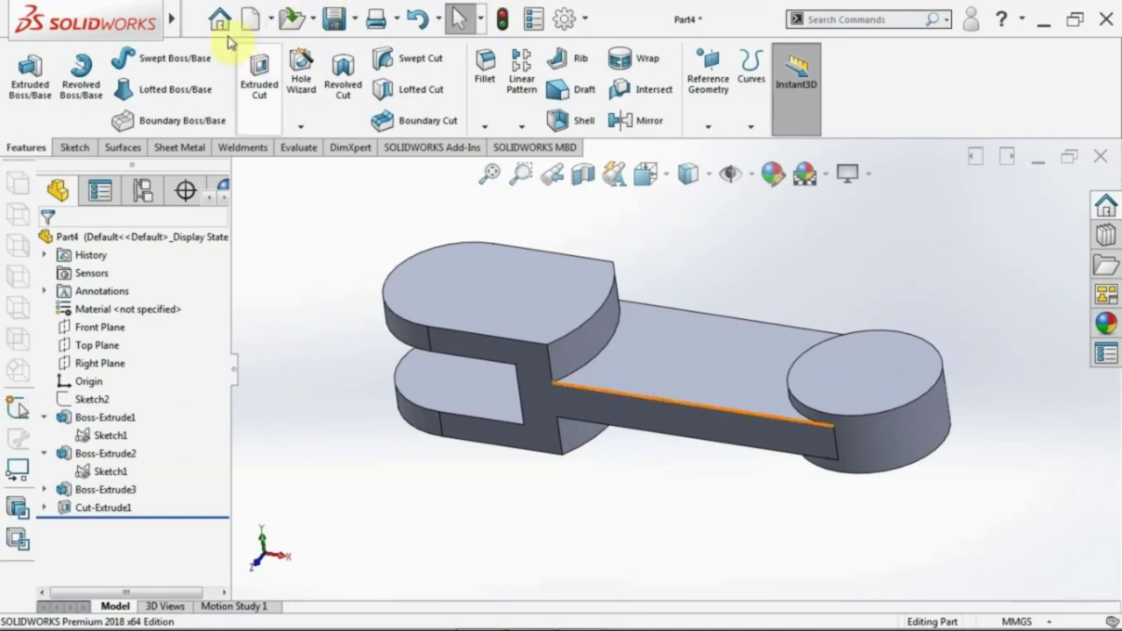
mouse_move(172, 19)
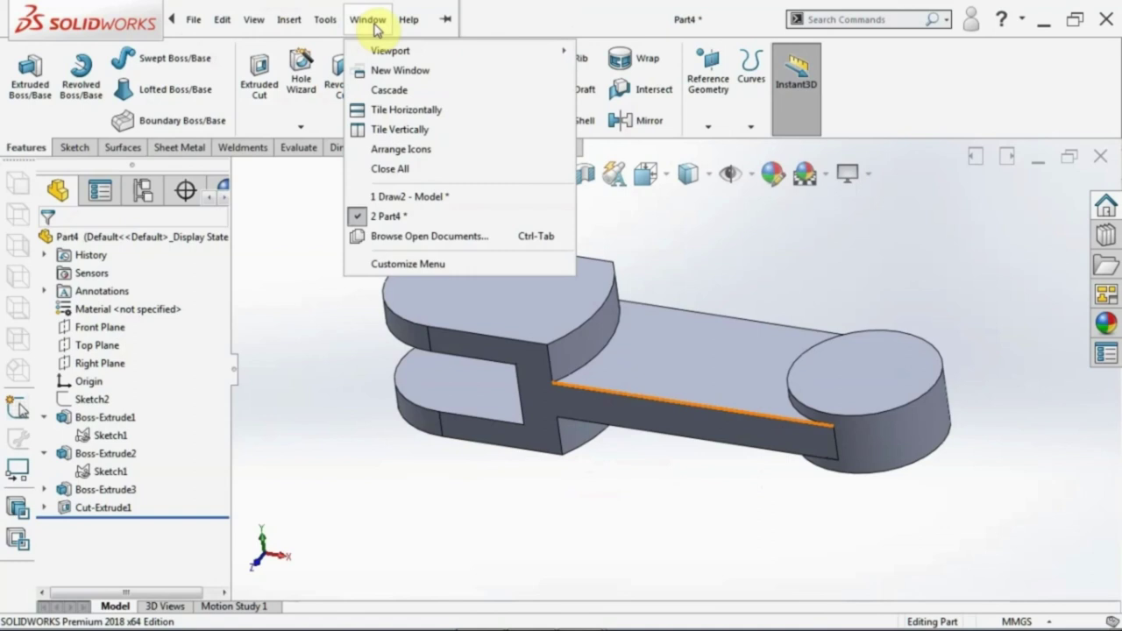
Switch to the Draw2 reference drawing and zoom in on its dimensions
click(401, 205)
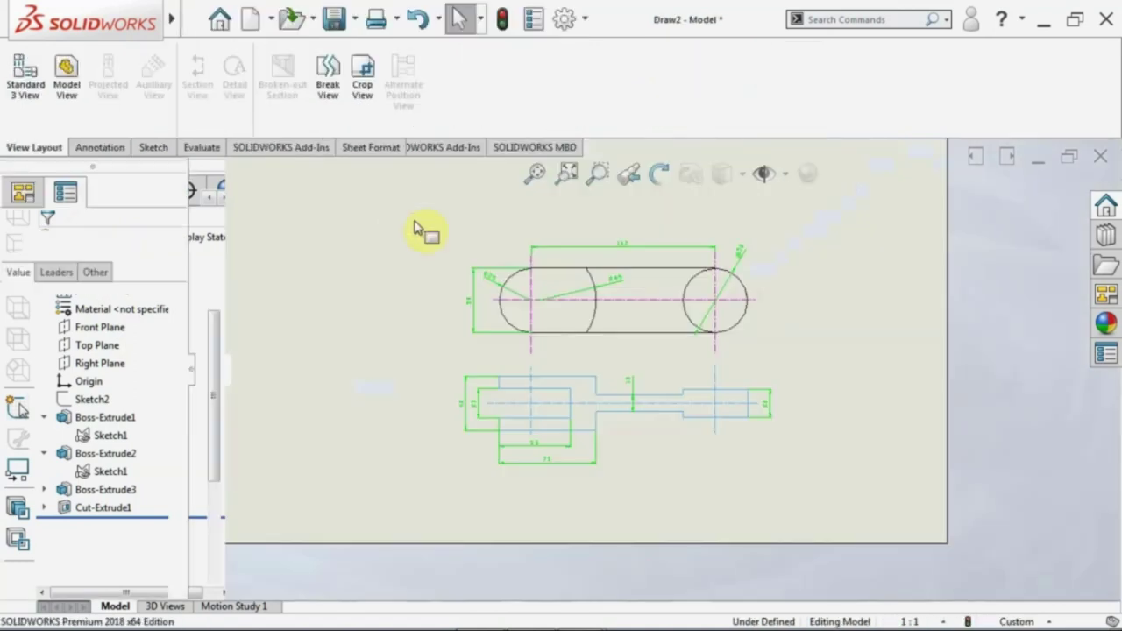
click(676, 406)
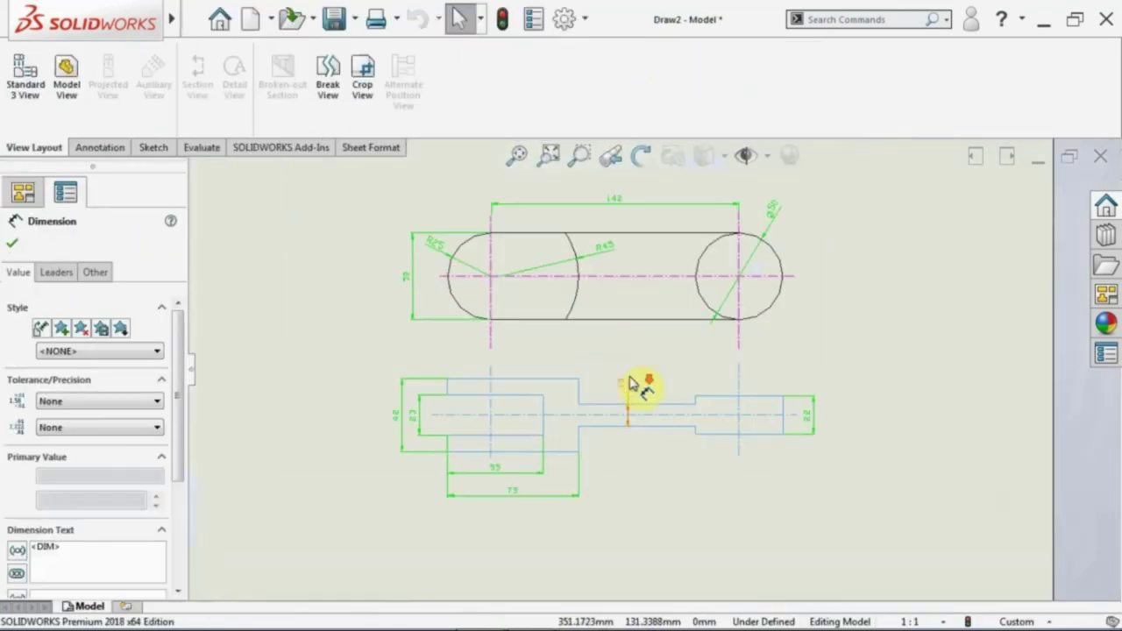
scroll(641, 388, up, 2)
scroll(621, 434, up, 3)
scroll(623, 427, down, 3)
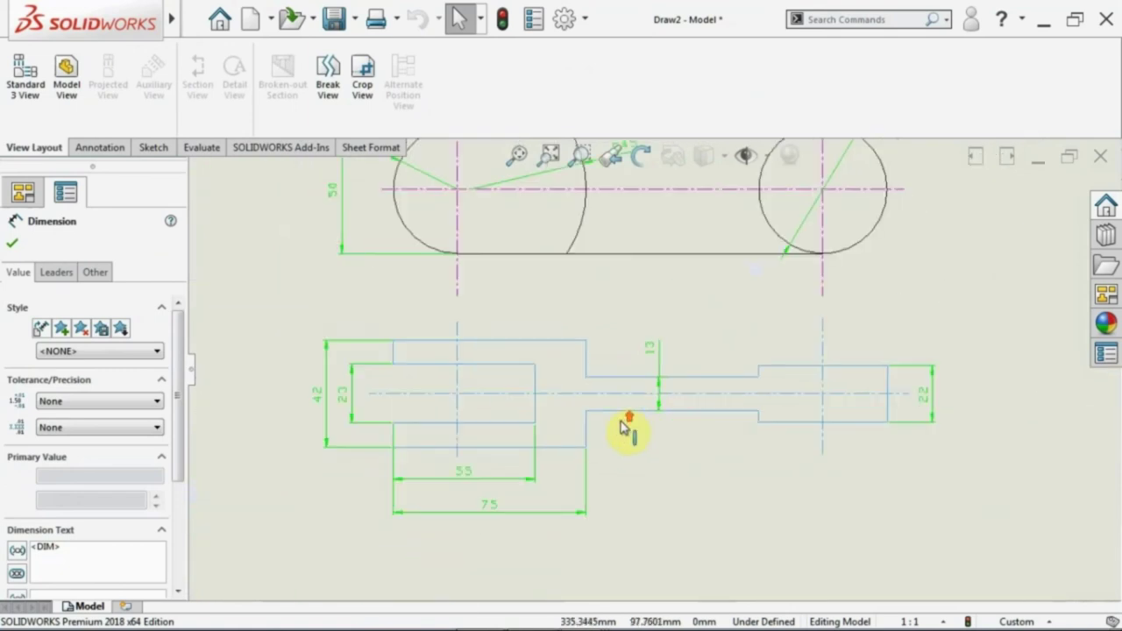
scroll(618, 442, up, 2)
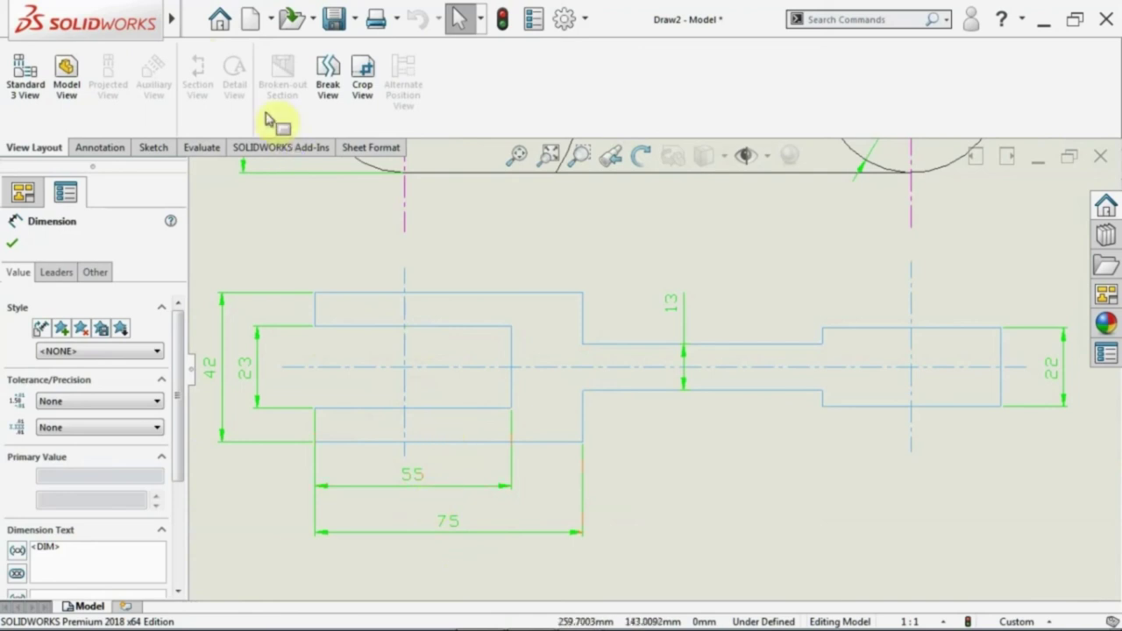
Return to Part4 in Front view and bring up the Evaluate tools
mouse_move(85, 19)
click(367, 20)
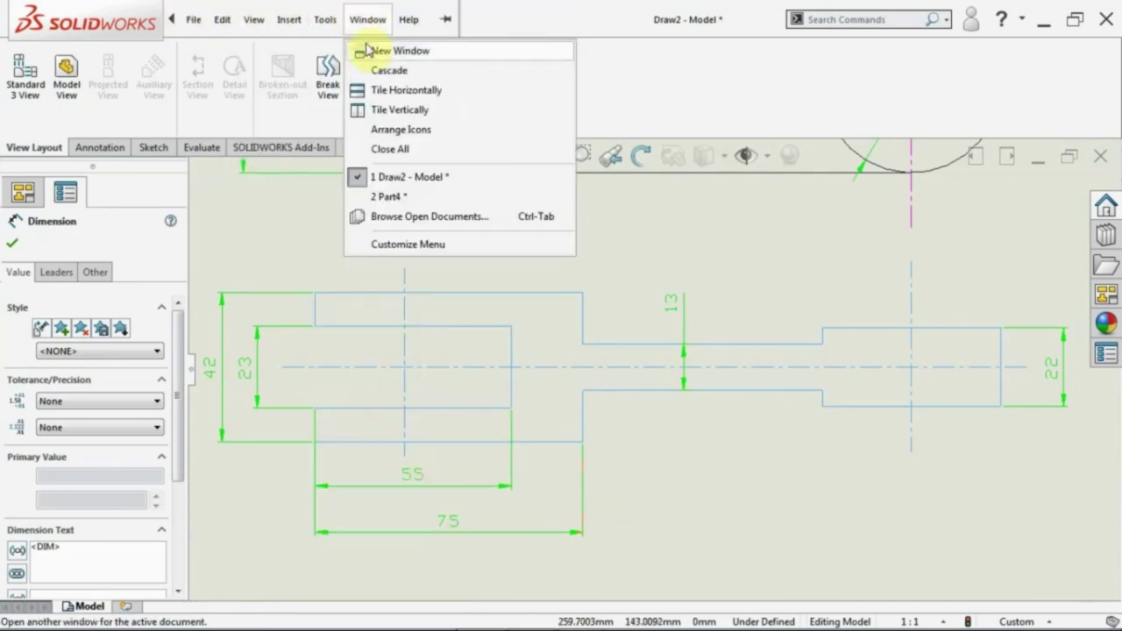
click(405, 196)
click(680, 186)
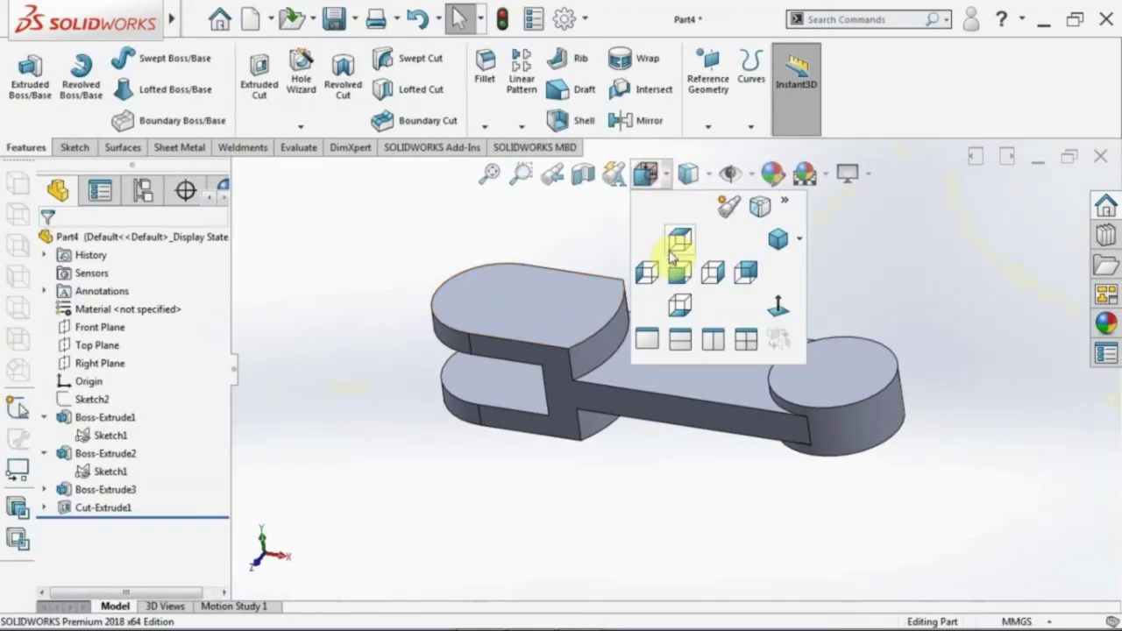
click(676, 253)
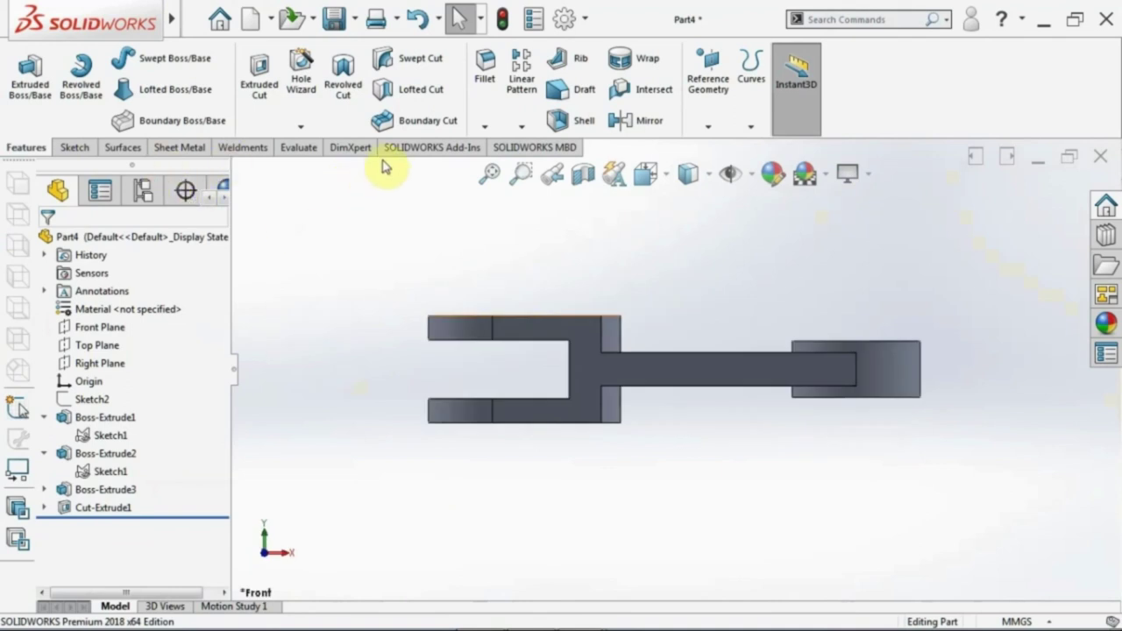
click(298, 148)
Measure the fork's bottom edge, confirming it reads 75 mm
click(79, 82)
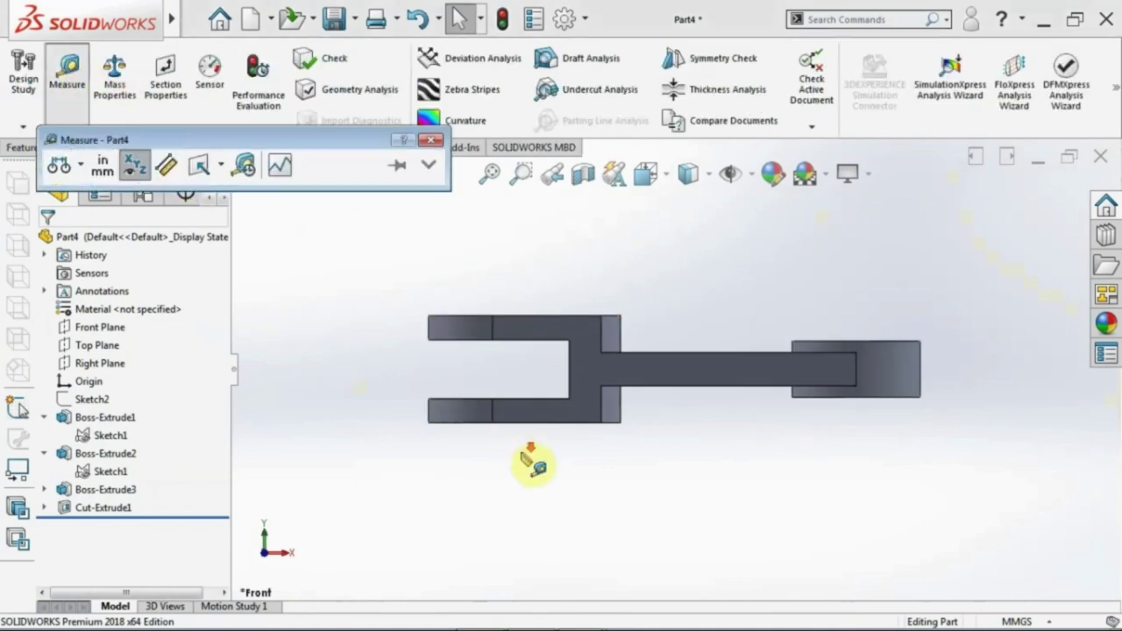
scroll(466, 461, down, 3)
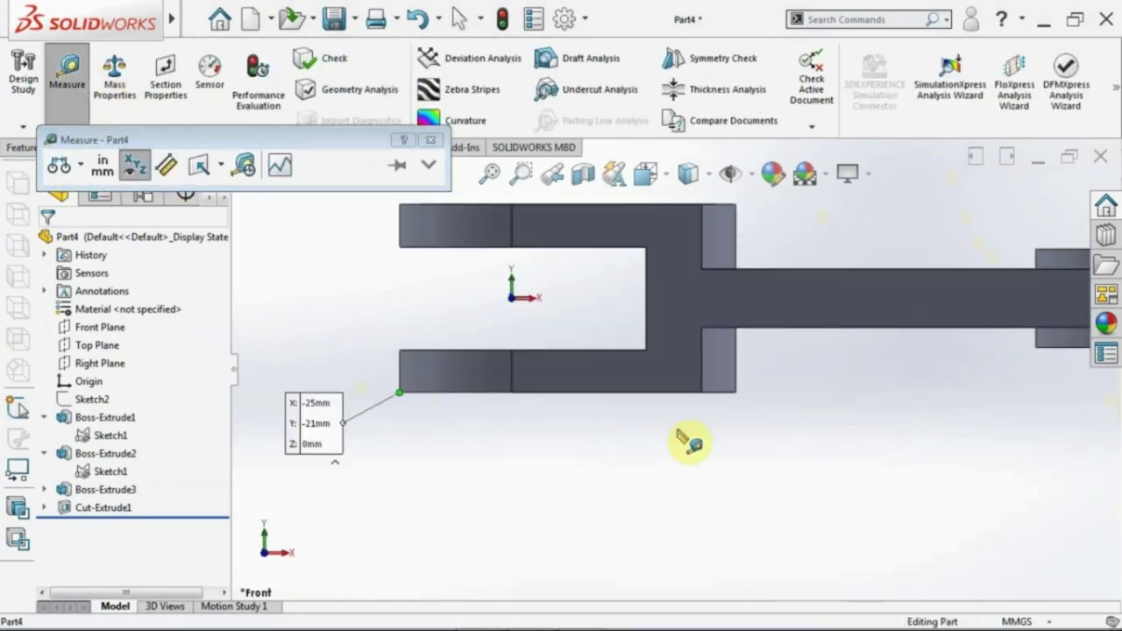
click(736, 393)
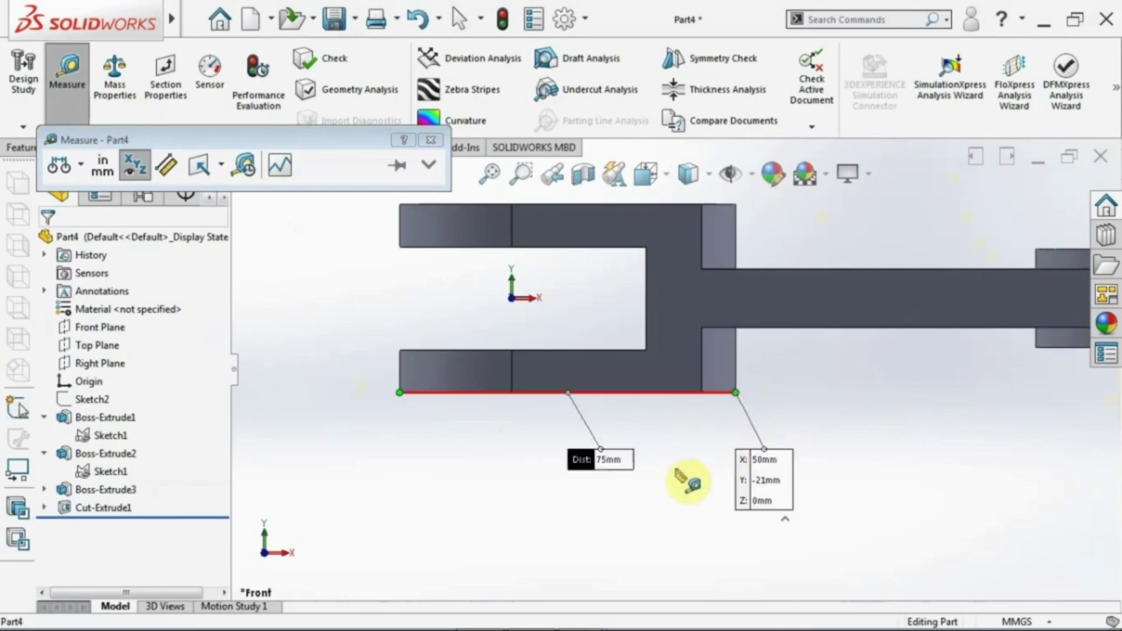
click(658, 473)
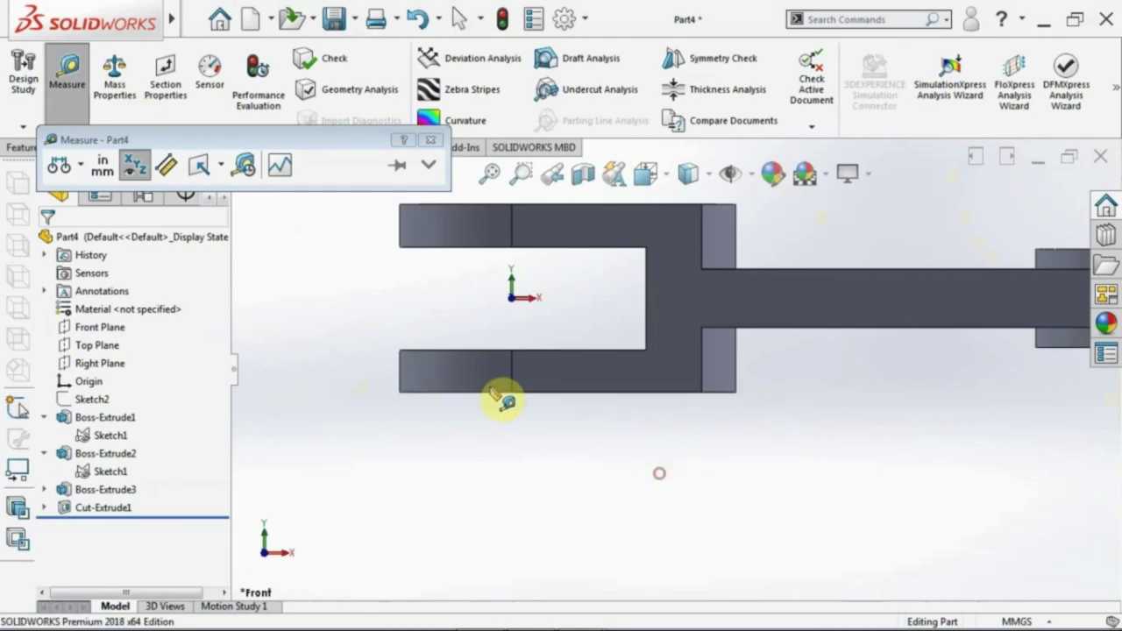
Check a slot corner point (X -25, Y -11.57 mm), then close Measure and orbit
click(402, 352)
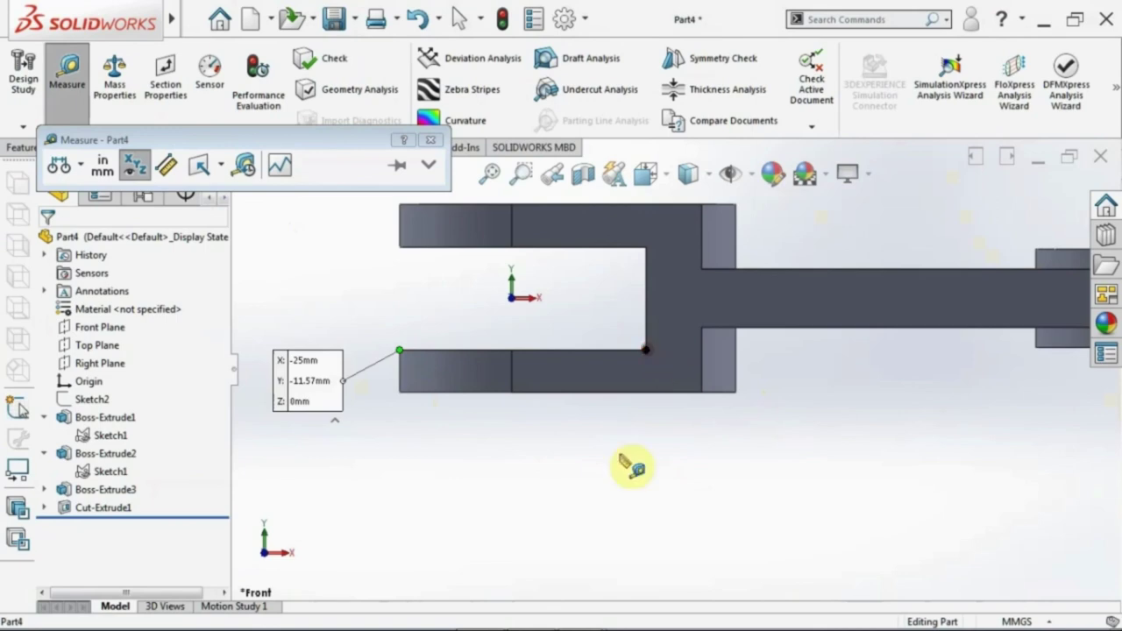
click(614, 488)
scroll(561, 395, up, 3)
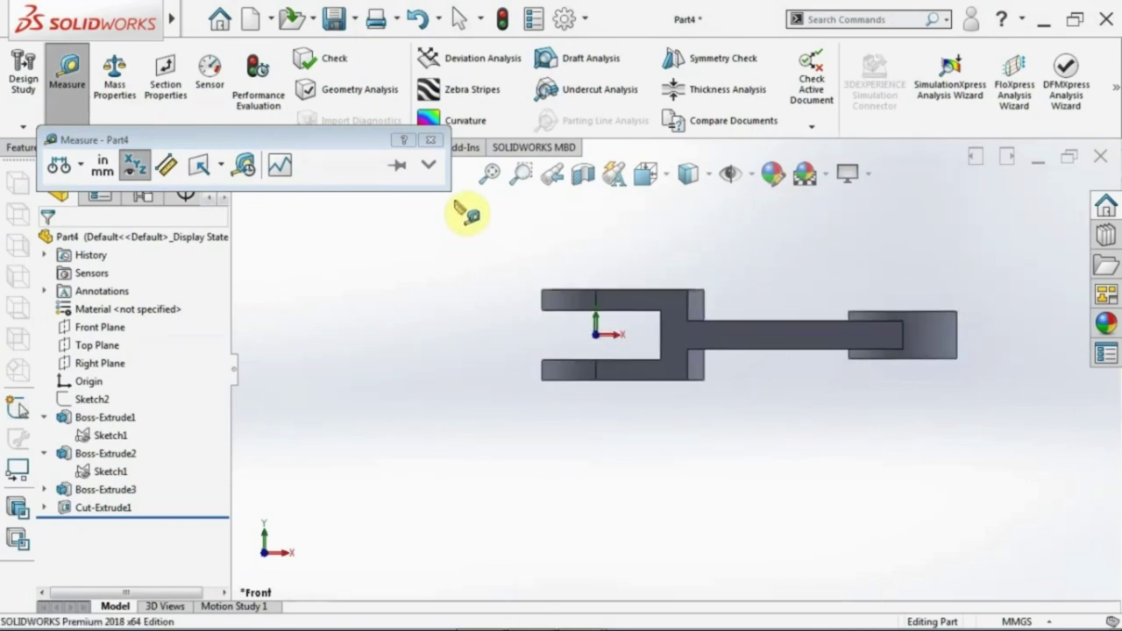
scroll(972, 326, down, 2)
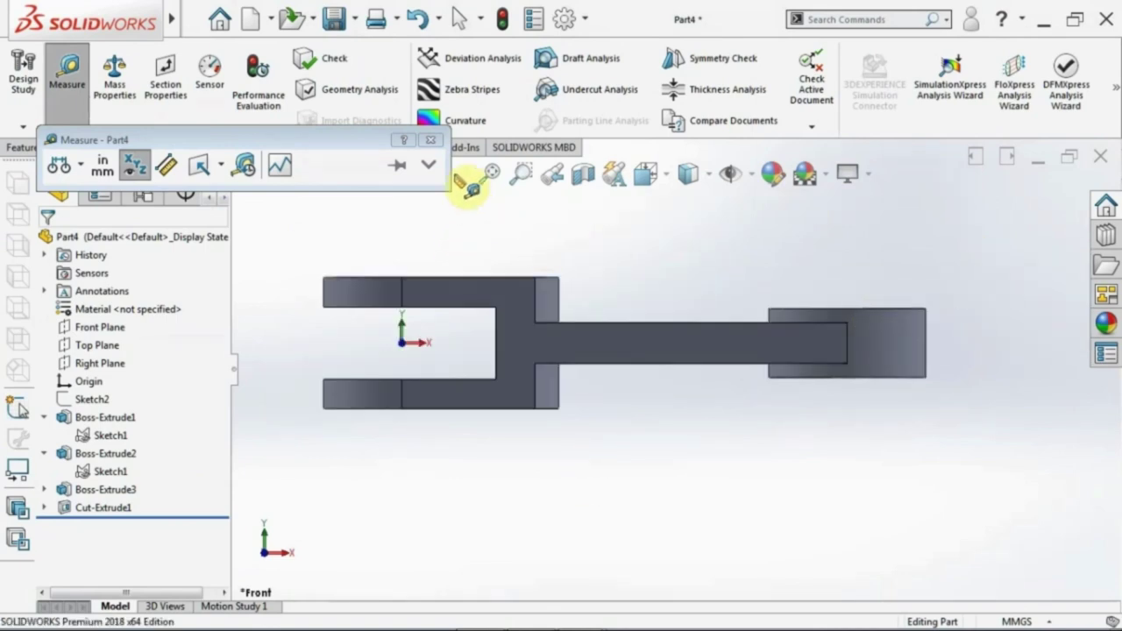
click(430, 140)
mouse_move(646, 263)
middle_down()
mouse_move(640, 393)
mouse_move(668, 445)
middle_up()
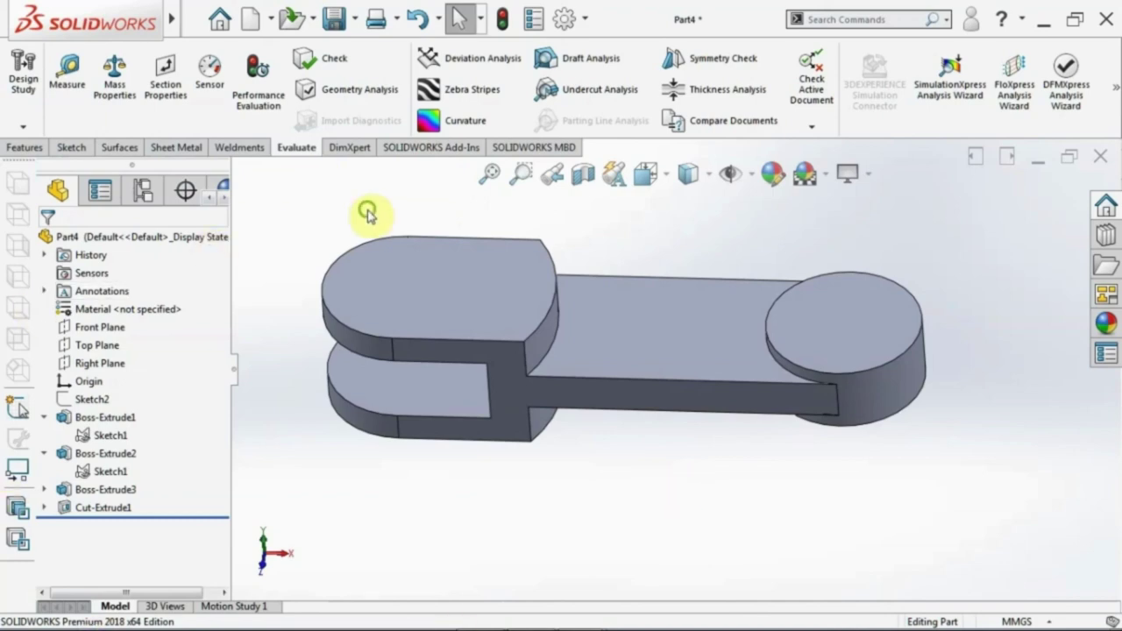
mouse_move(370, 213)
middle_down()
mouse_move(392, 254)
mouse_move(571, 378)
mouse_move(566, 370)
middle_up()
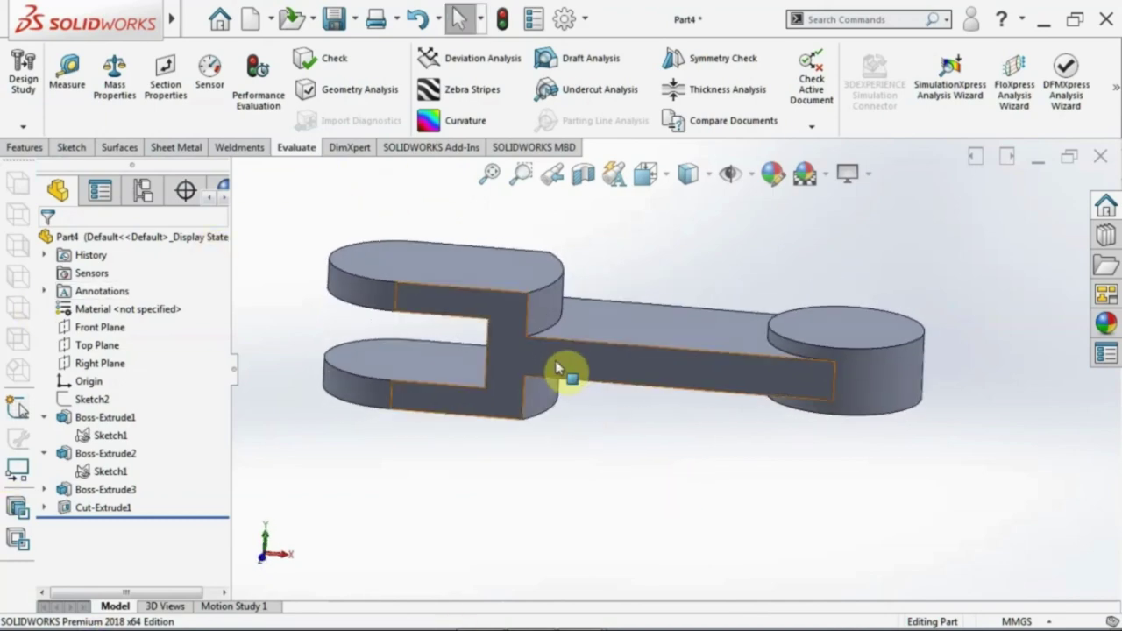
key(f)
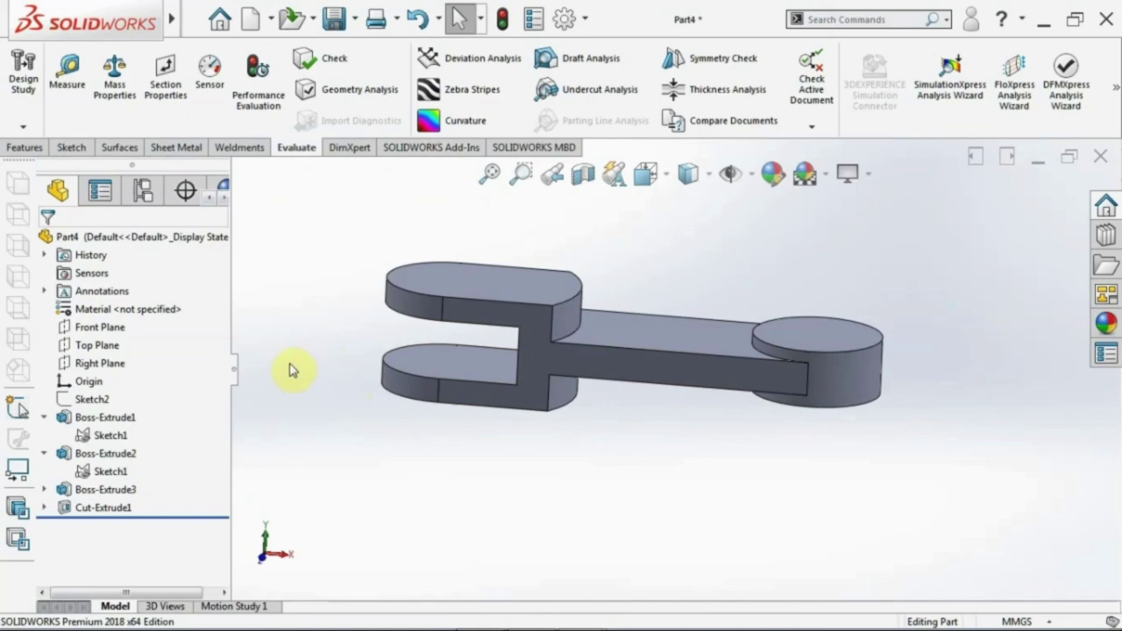
mouse_move(815, 301)
middle_down()
mouse_move(772, 417)
mouse_move(844, 303)
mouse_move(771, 395)
mouse_move(782, 282)
mouse_move(762, 218)
mouse_move(676, 308)
mouse_move(721, 333)
mouse_move(646, 301)
mouse_move(676, 394)
middle_up()
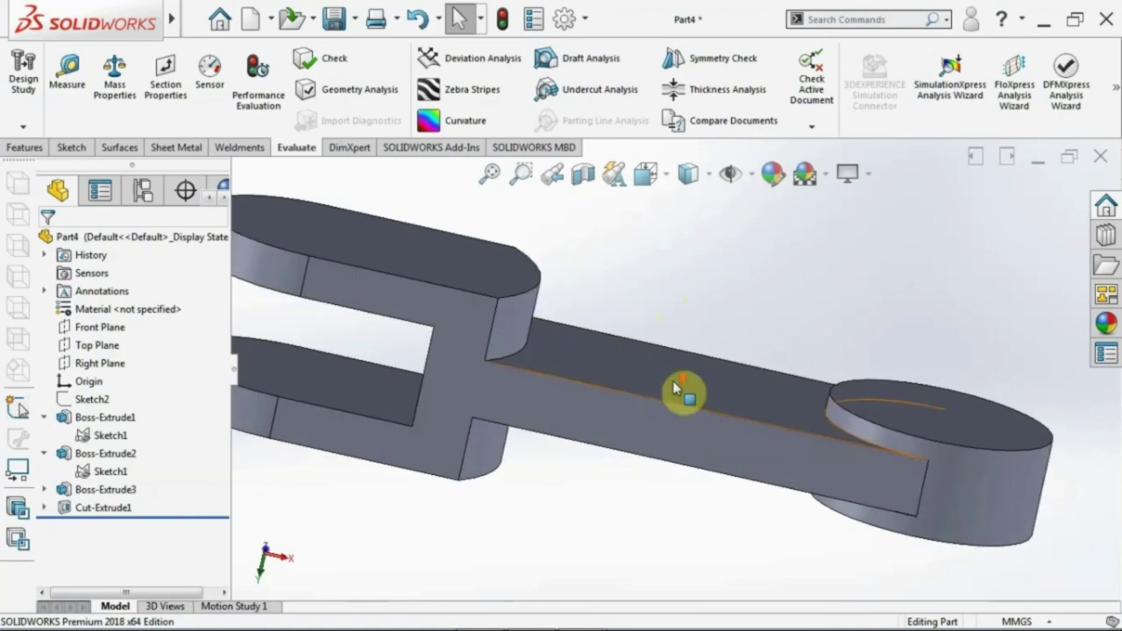
scroll(584, 354, up, 1)
scroll(622, 394, up, 3)
scroll(588, 372, down, 2)
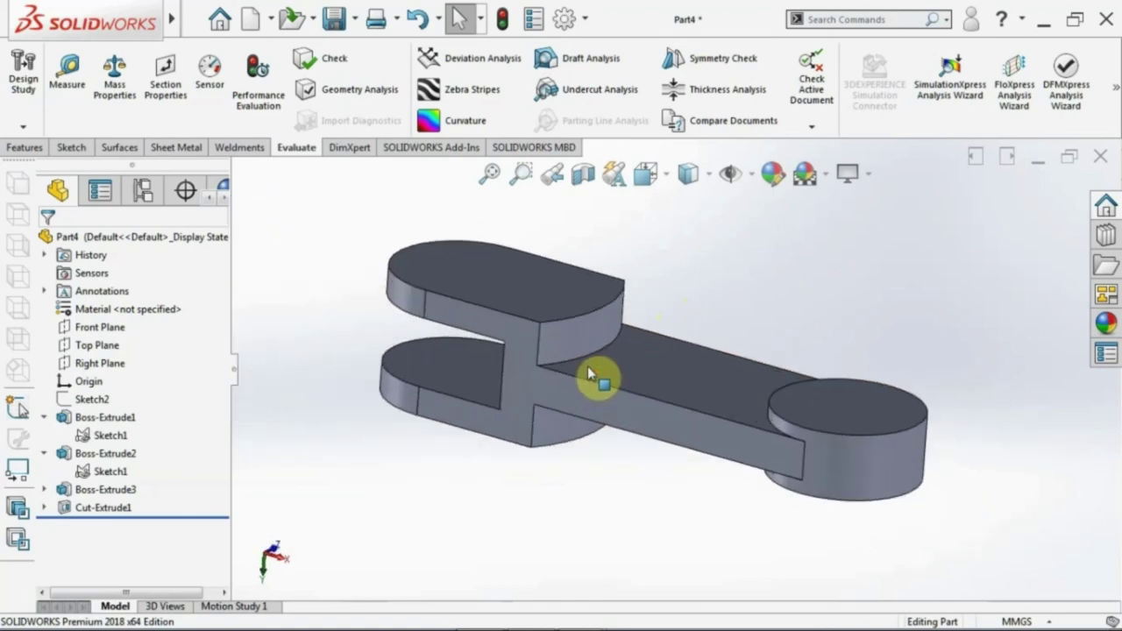